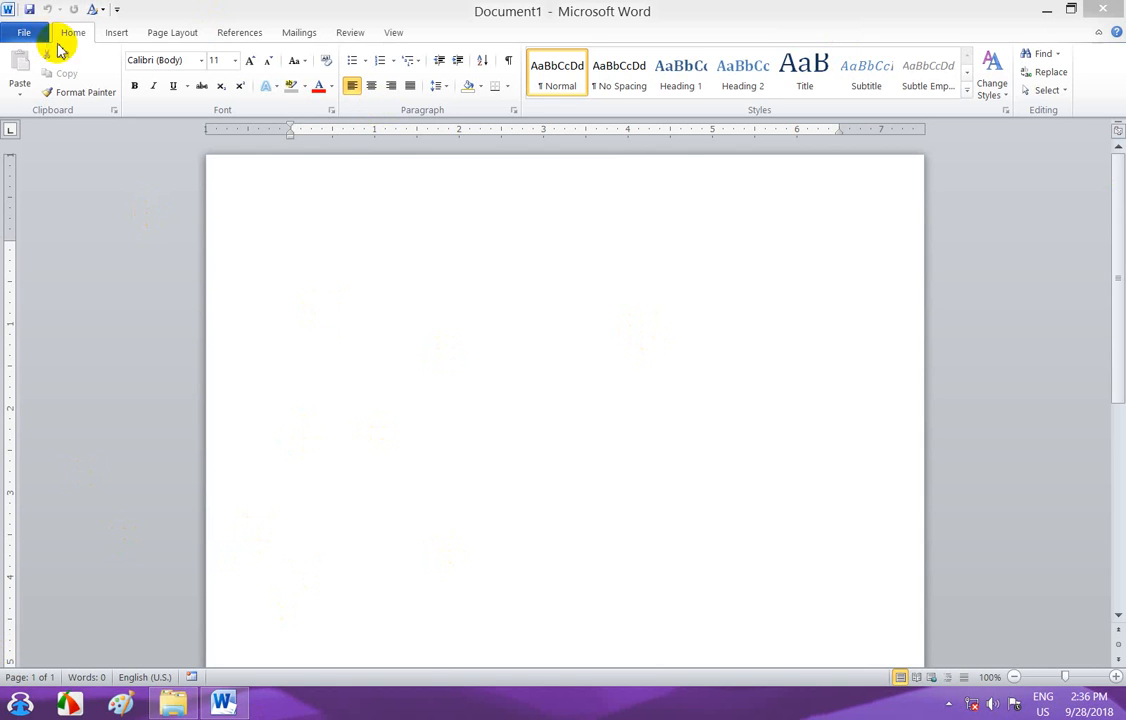
- Insert a table with five columns and five rows at the start of the document
left_click(117, 33)
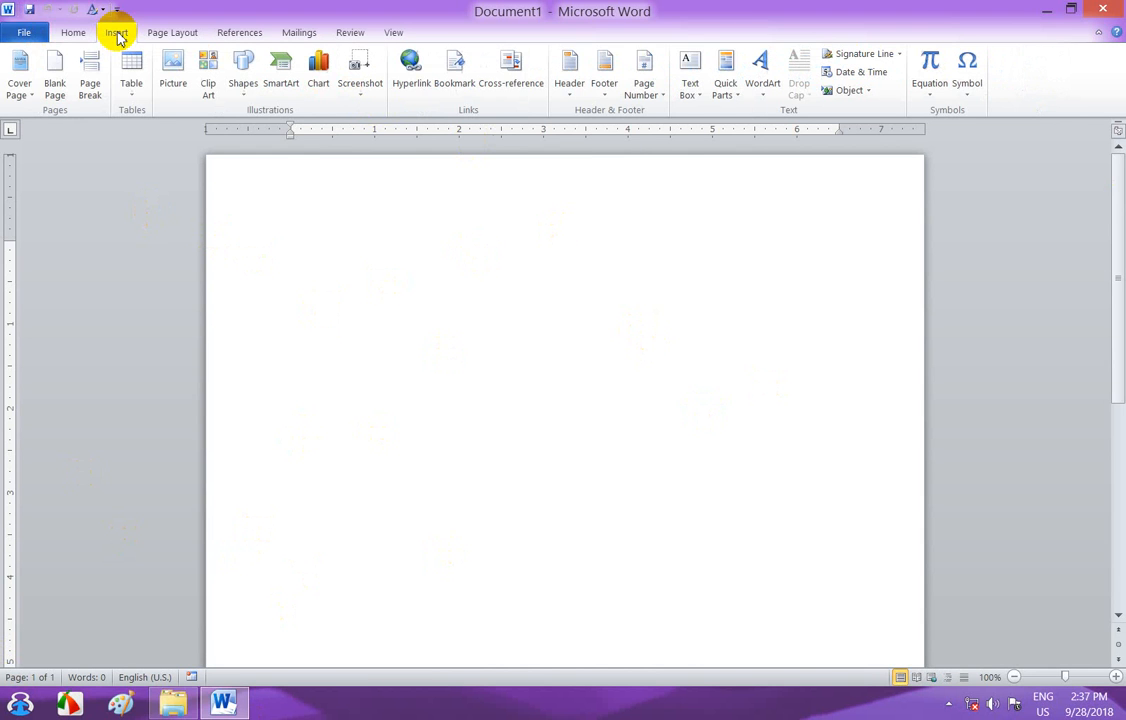
left_click(131, 97)
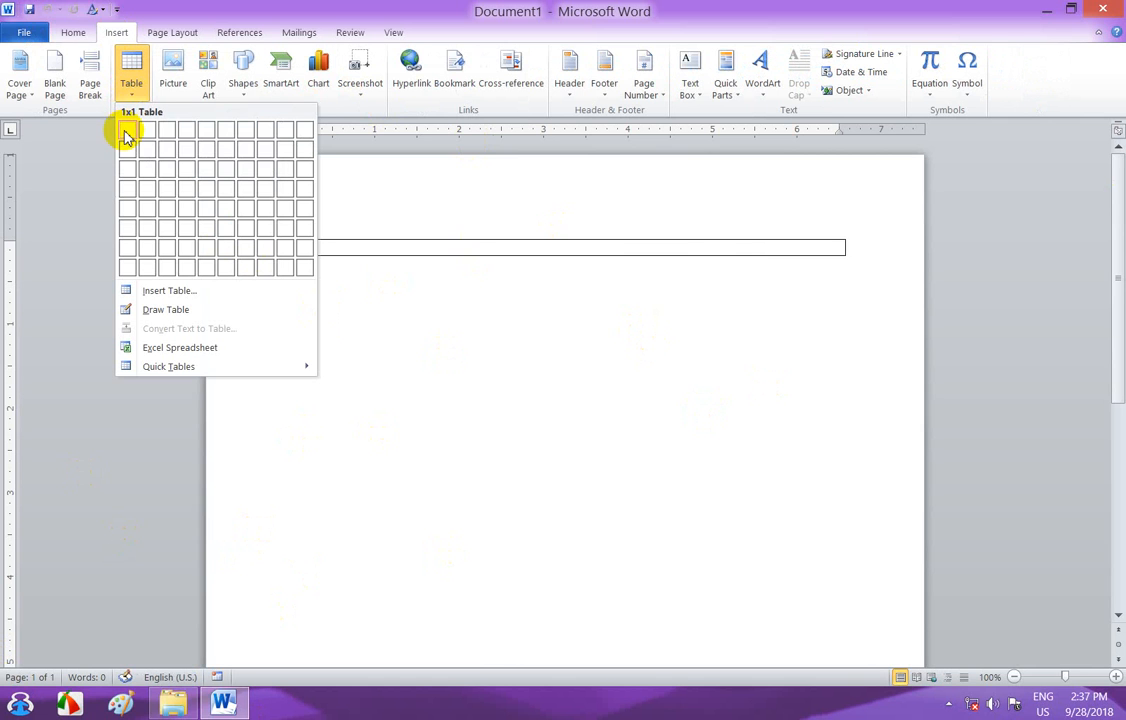
left_click(208, 213)
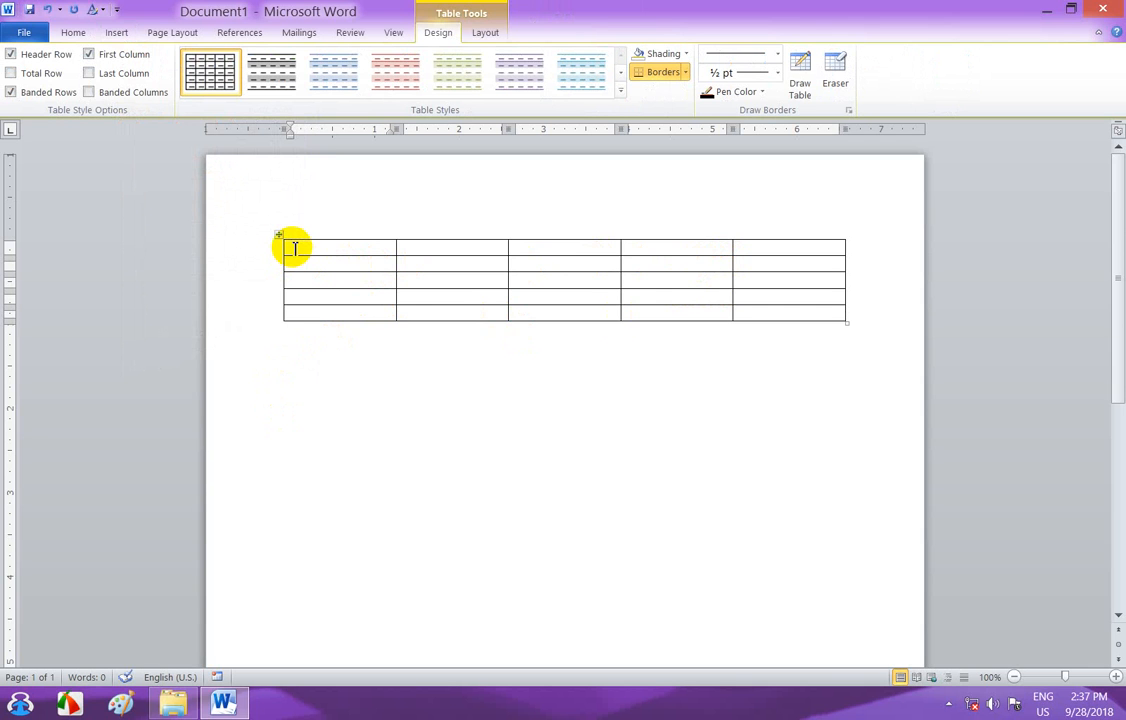
- Fill the table's first column with the header No and the row numbers 1 to 4
type("No")
key("Tab")
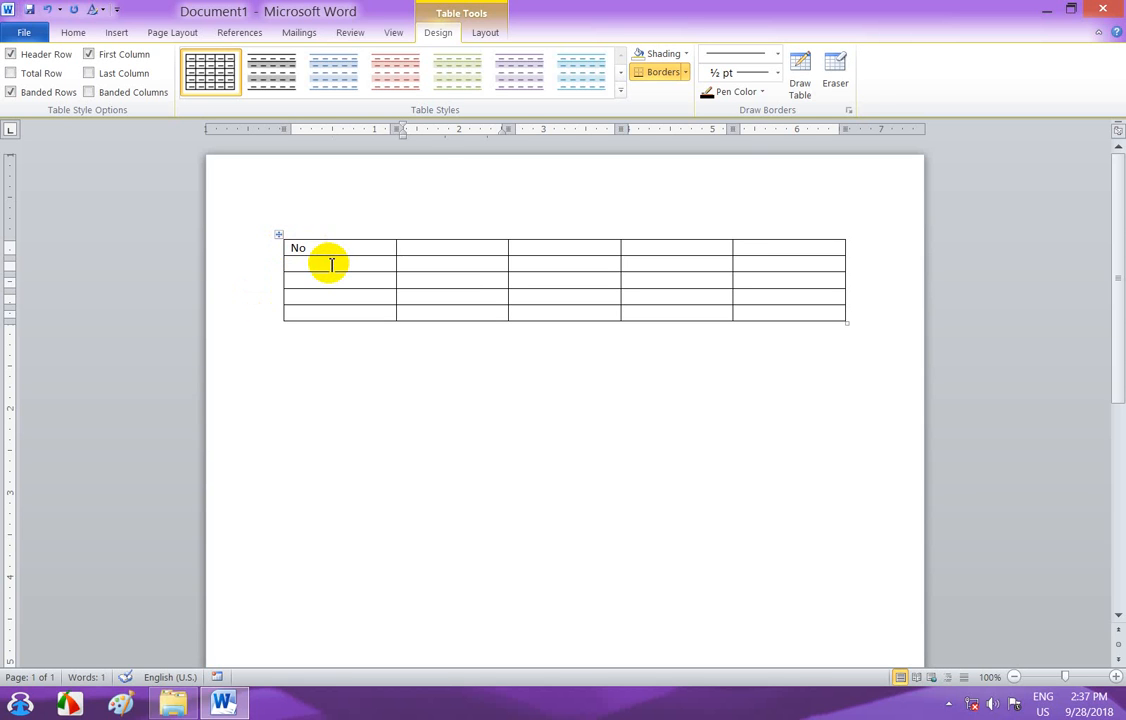
left_click(330, 265)
type("1")
left_click(303, 285)
type("2")
left_click(297, 294)
type("3")
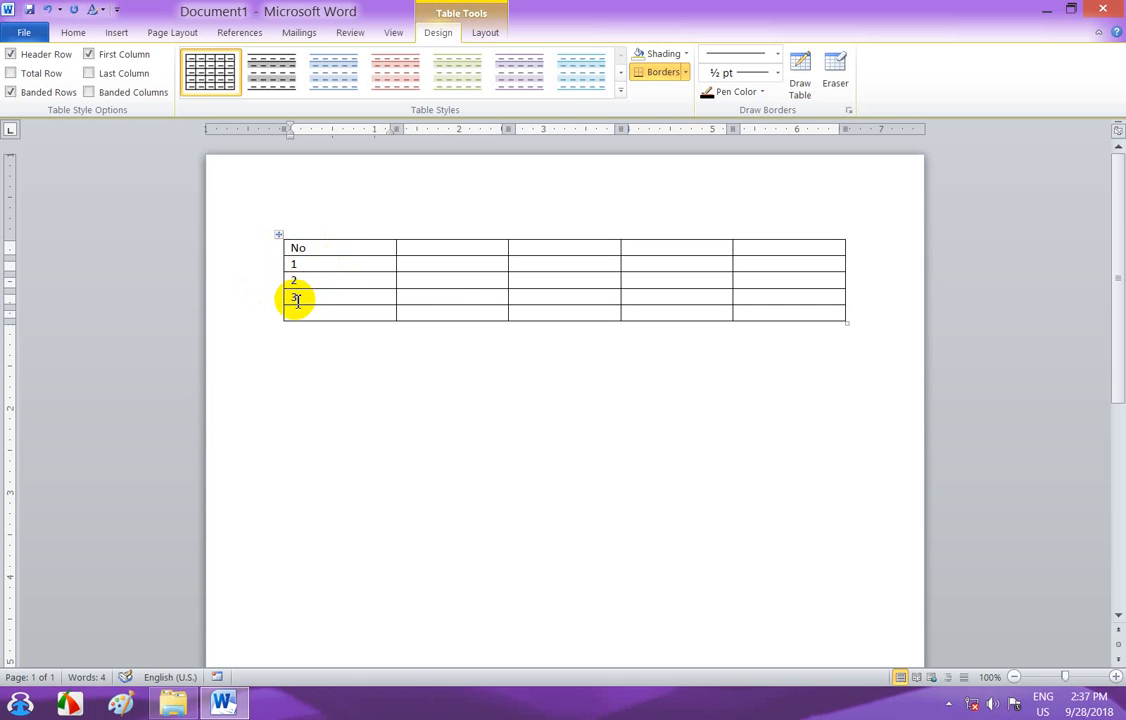
left_click(298, 315)
type("4")
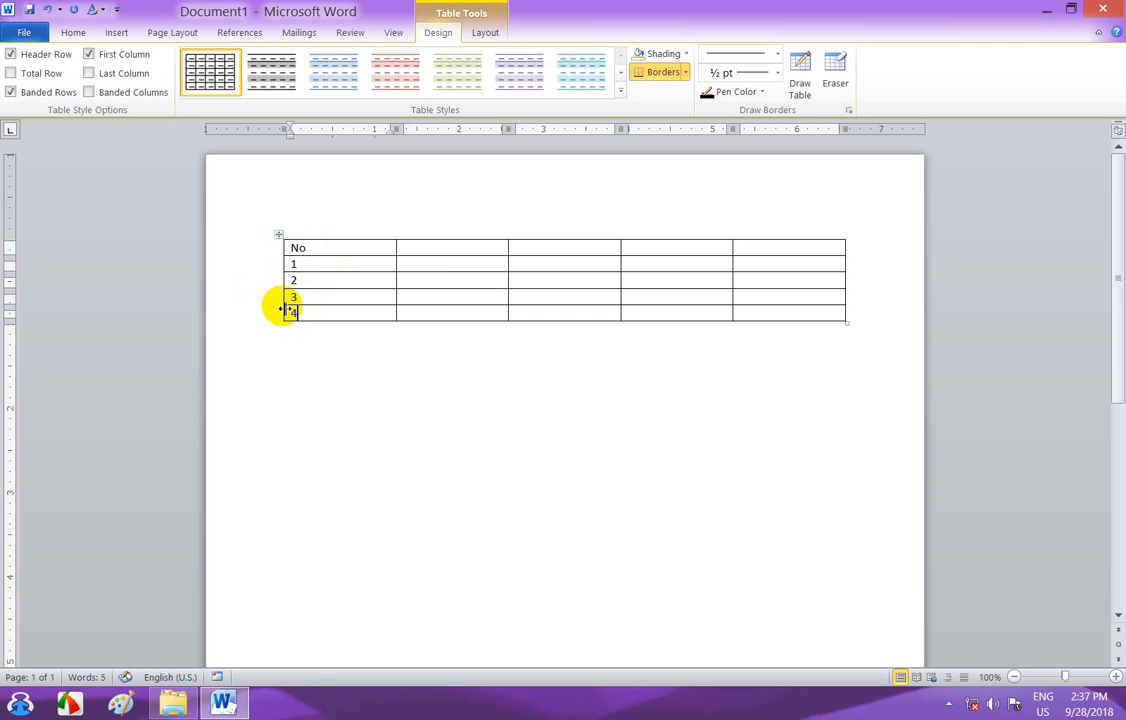
- Enter the headers Descriptions, Qty, Price and Total in the remaining columns of the first row
left_click(431, 248)
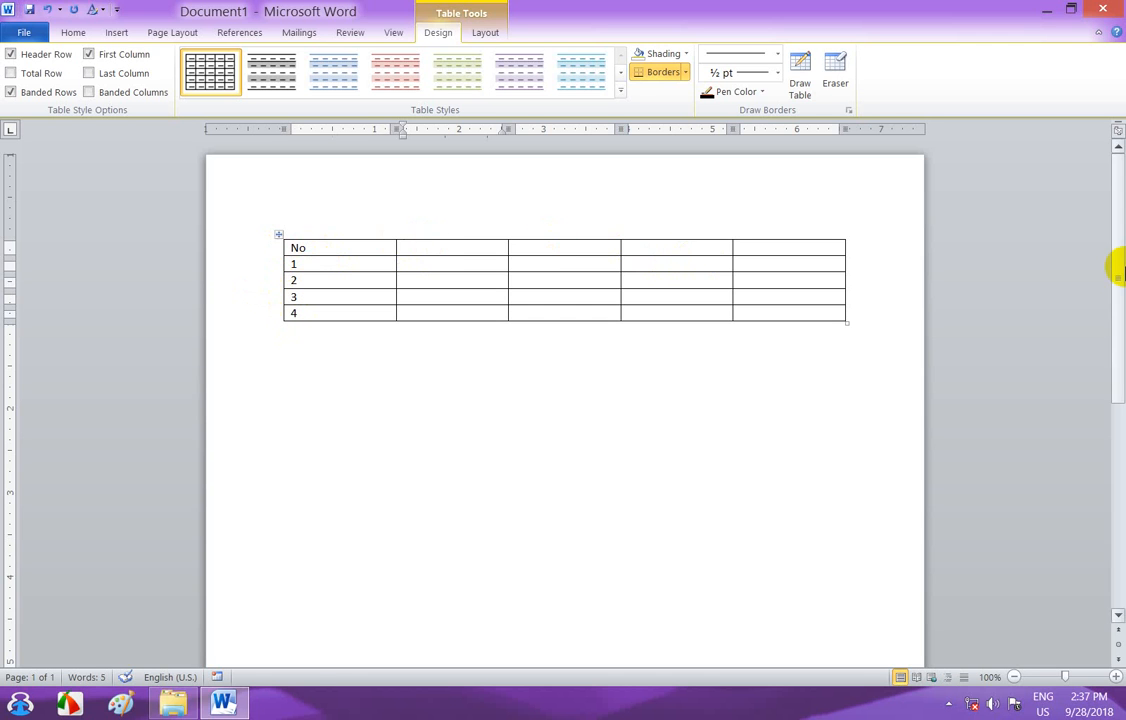
type("Descriptions")
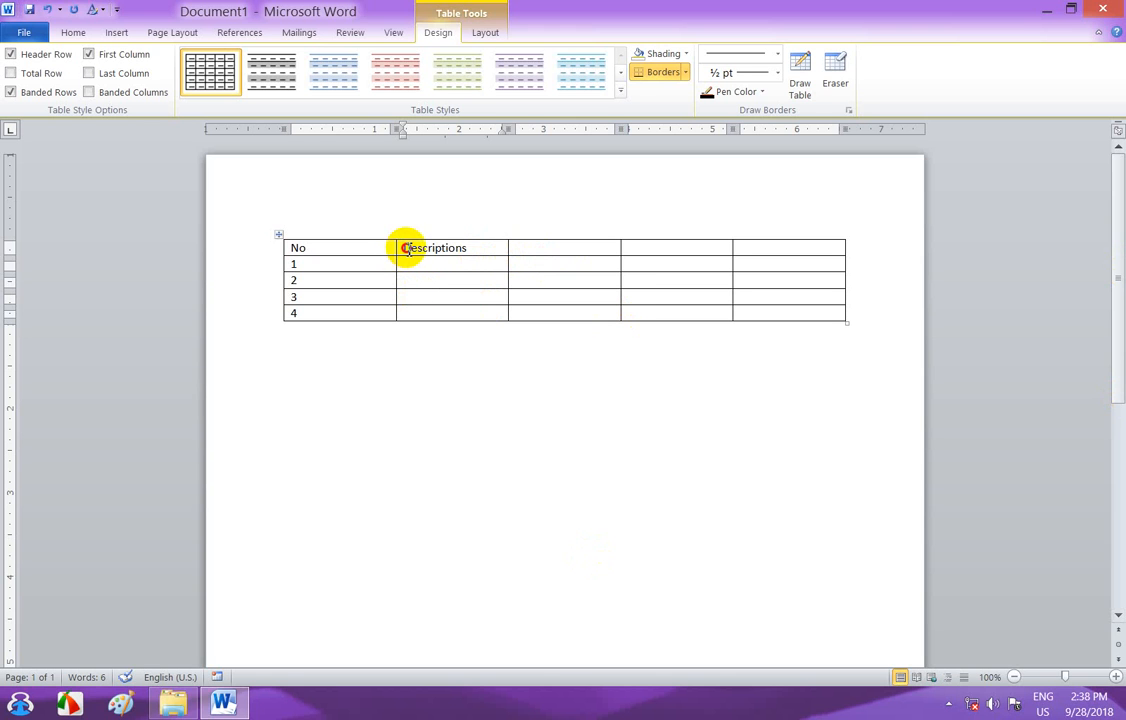
left_click_drag(404, 246, 468, 243)
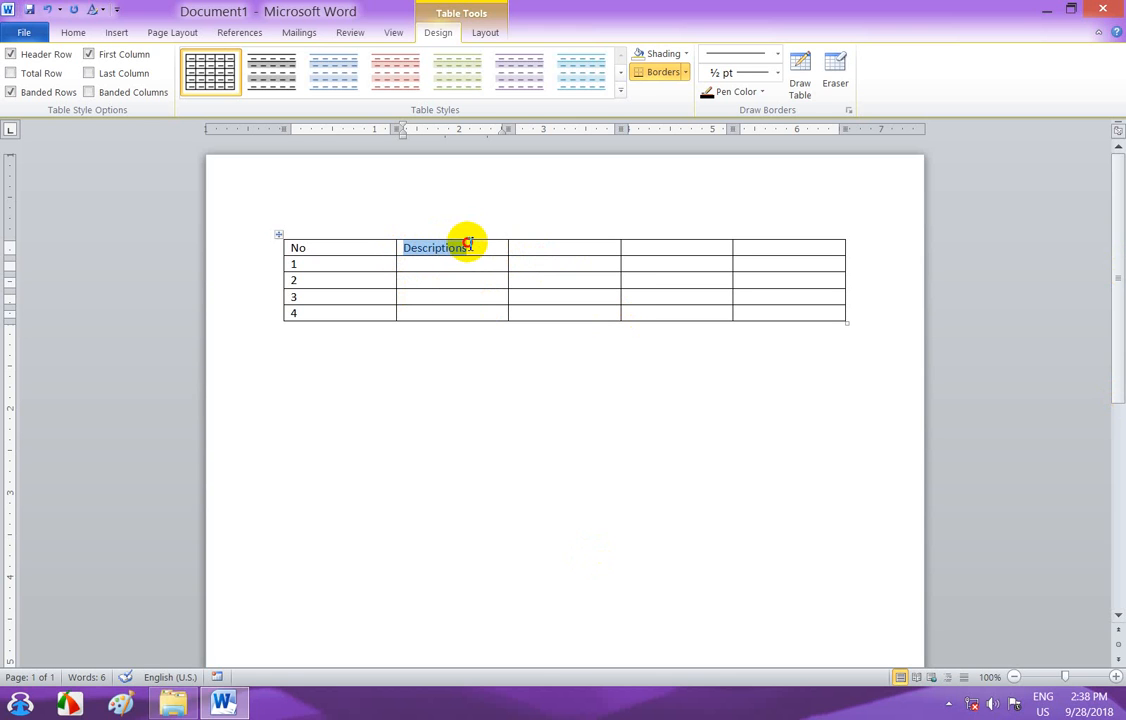
left_click(531, 249)
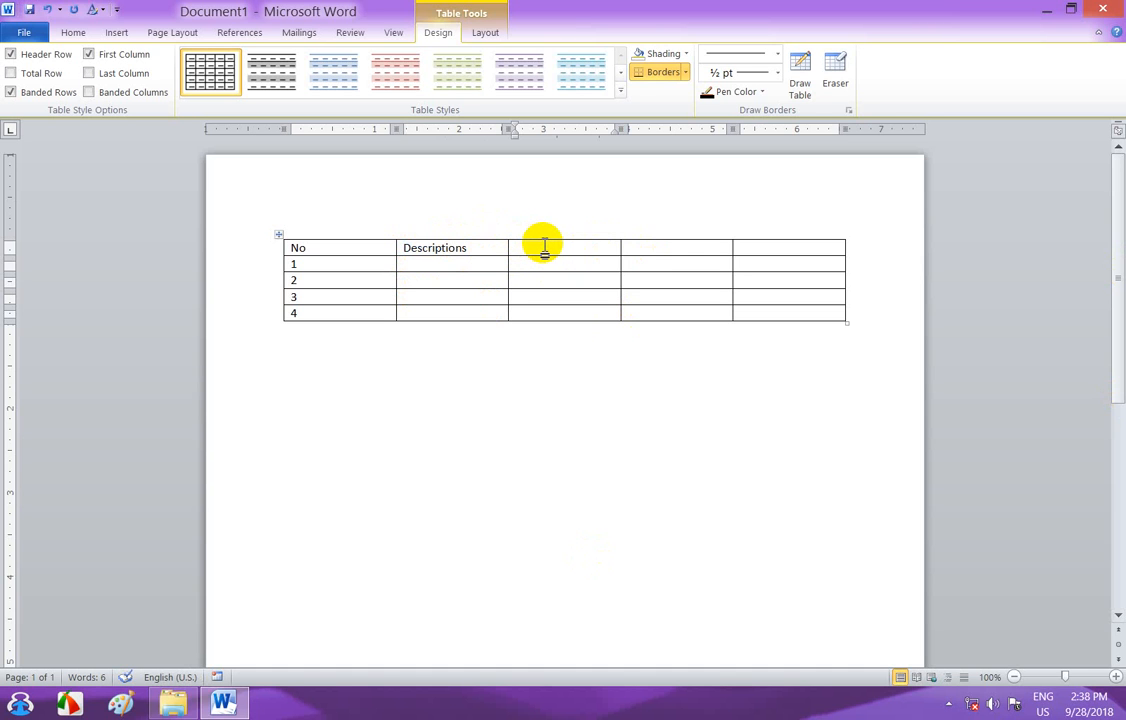
type("Qty")
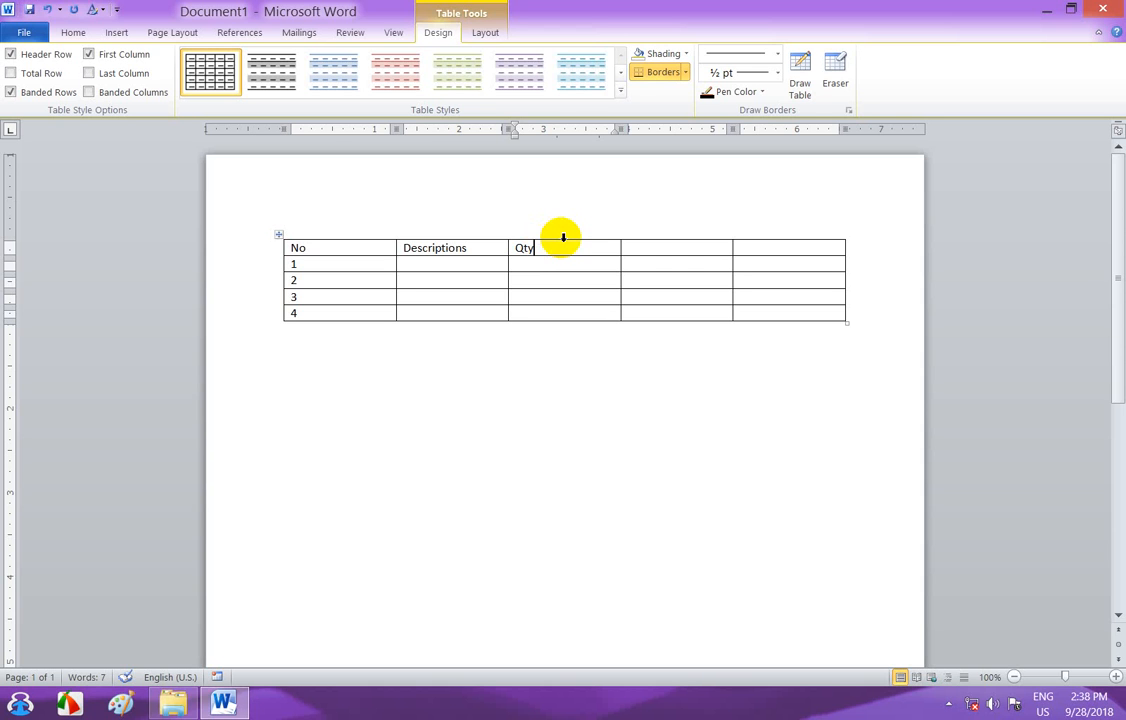
key("Tab")
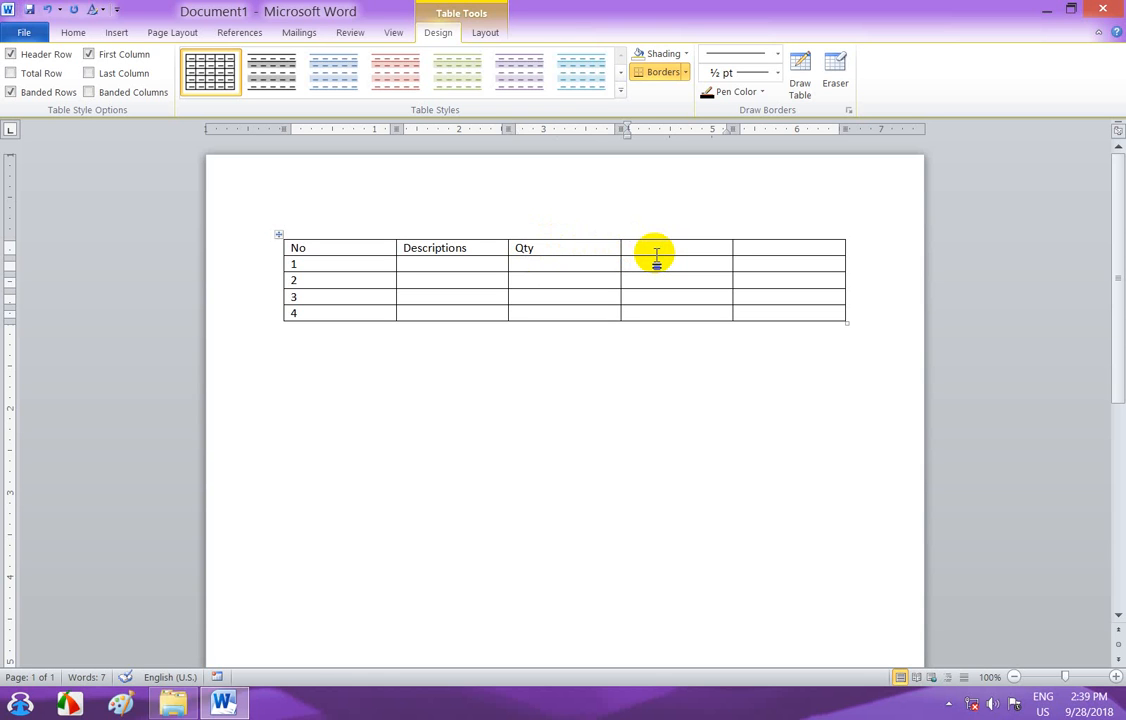
type("Price")
key("Tab")
type("Total")
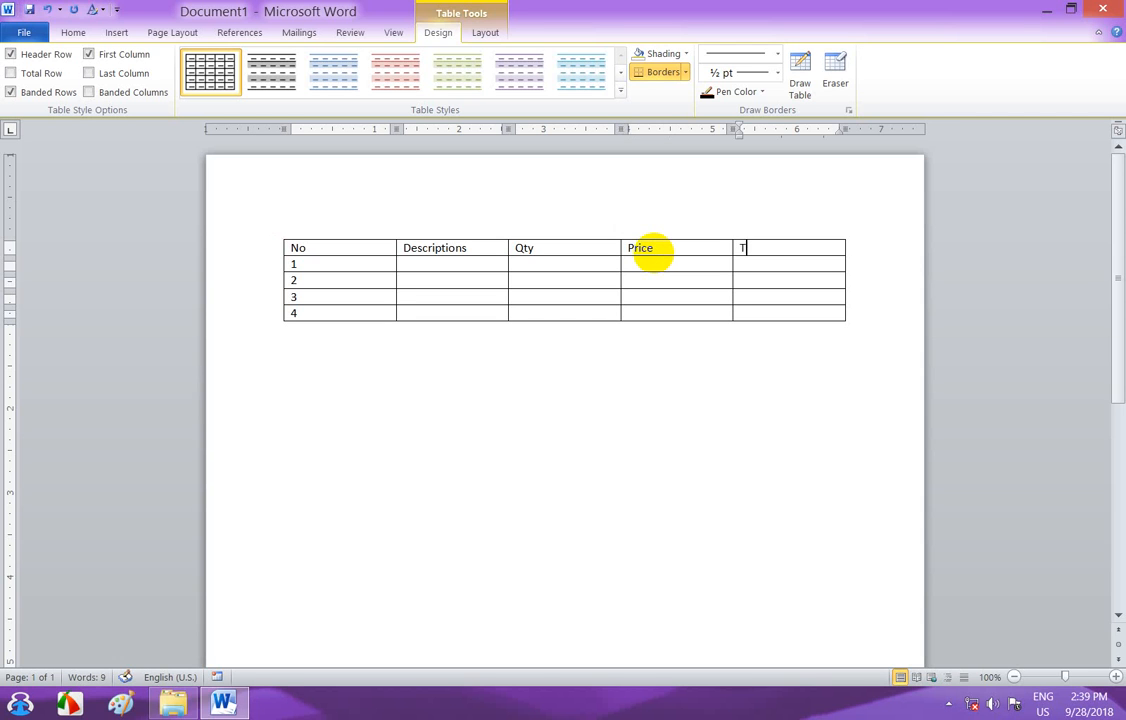
- Fill in row 1 with the description Book, quantity 2, price 1000 and total 2000
left_click(440, 265)
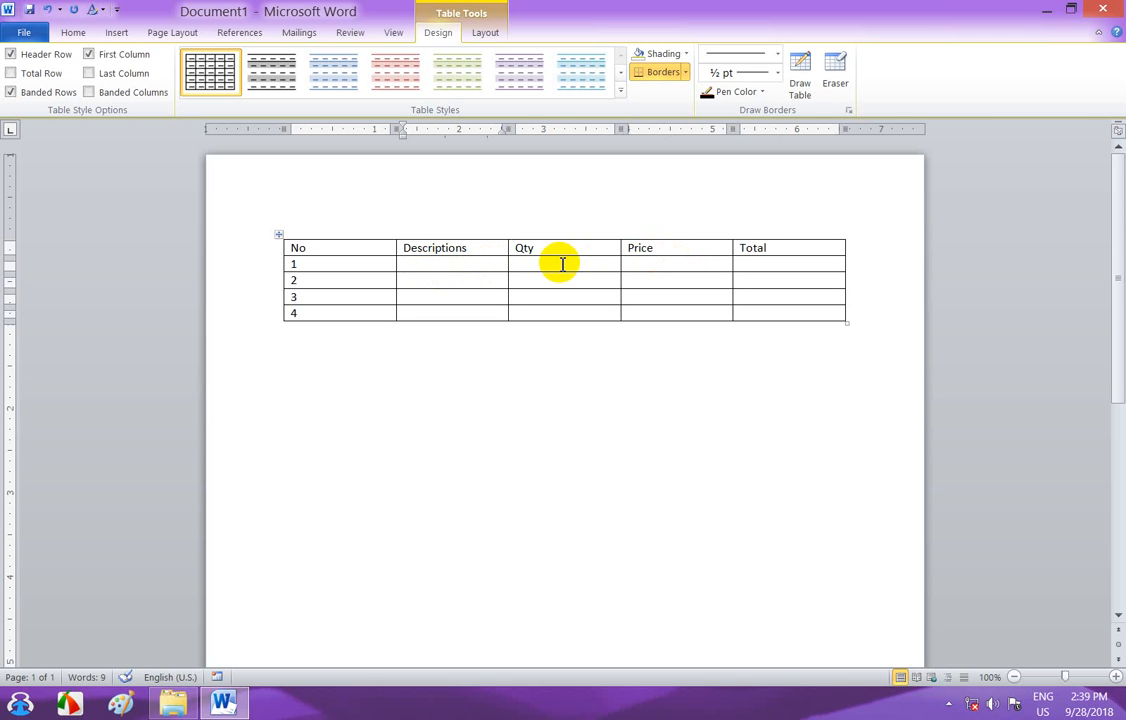
type("Bokk")
key("BackSpace")
key("BackSpace")
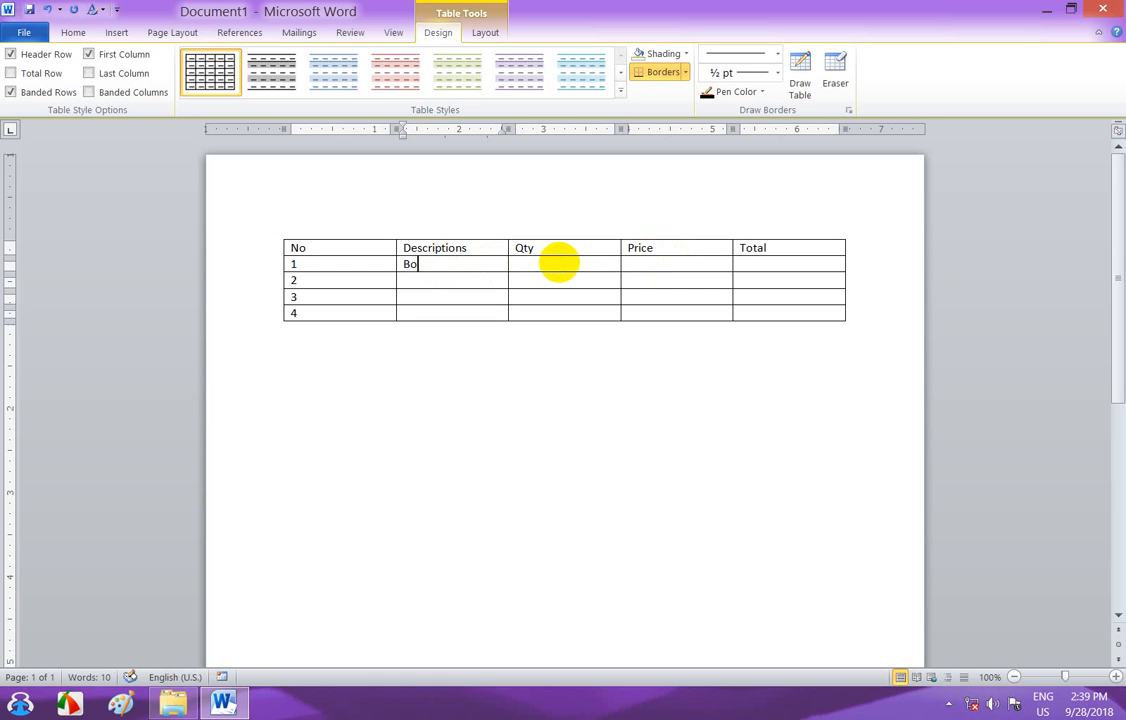
type("ok")
left_click(564, 268)
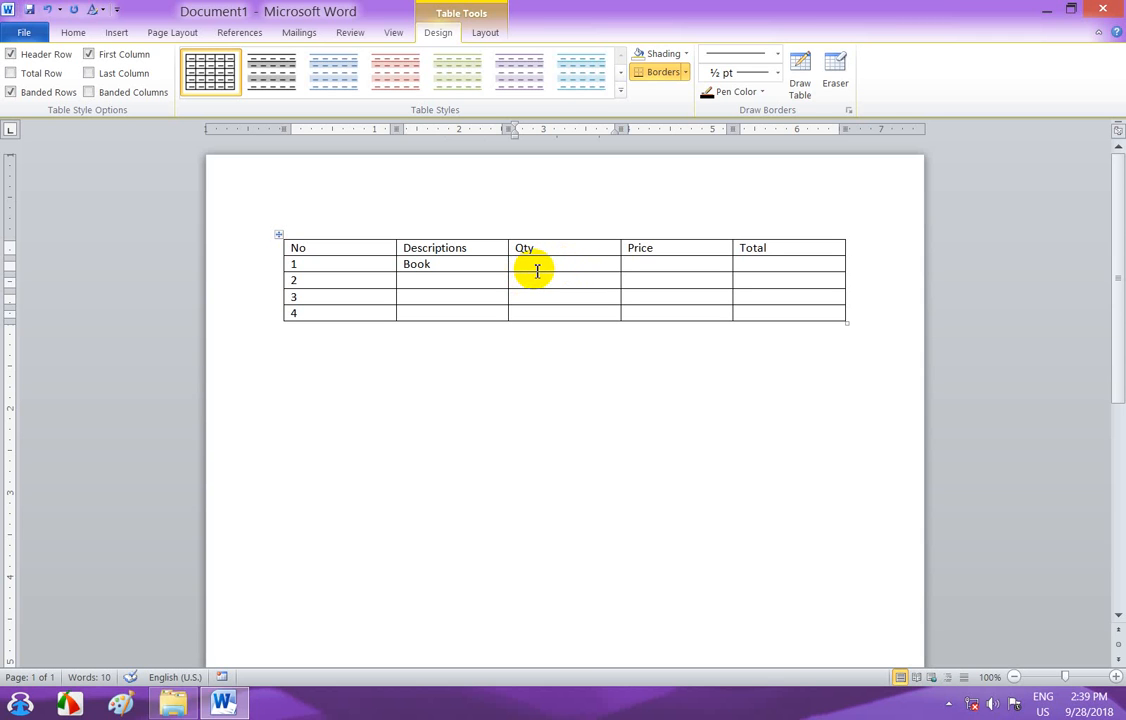
type("2")
left_click(630, 264)
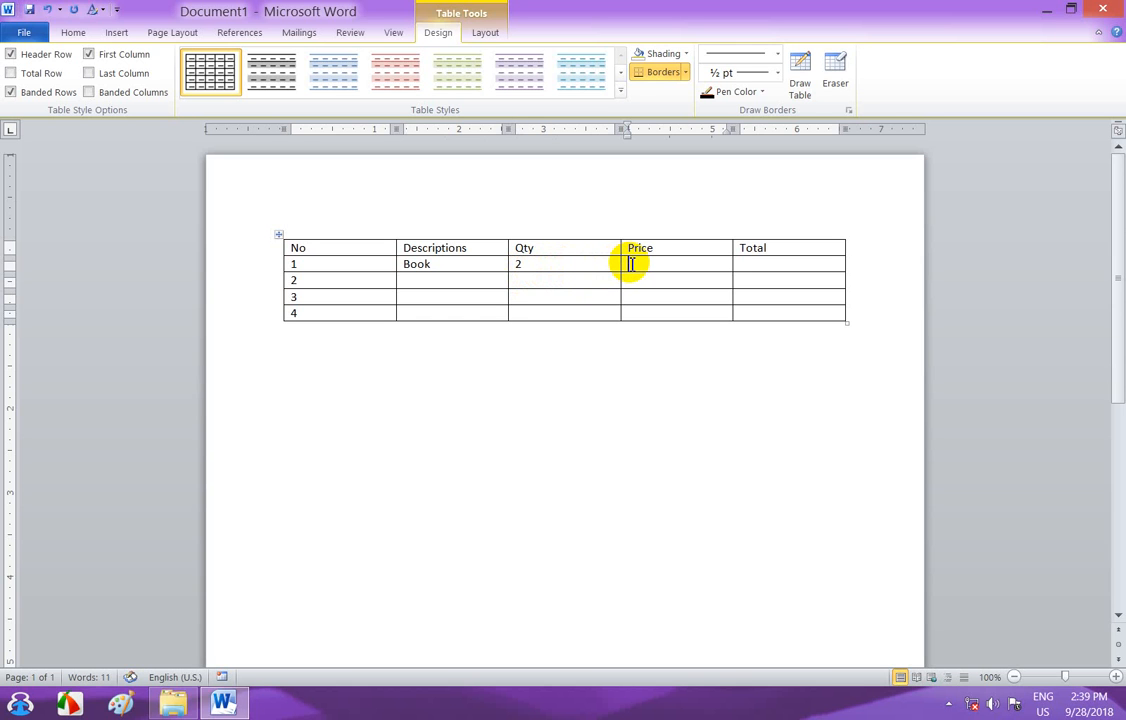
type("100")
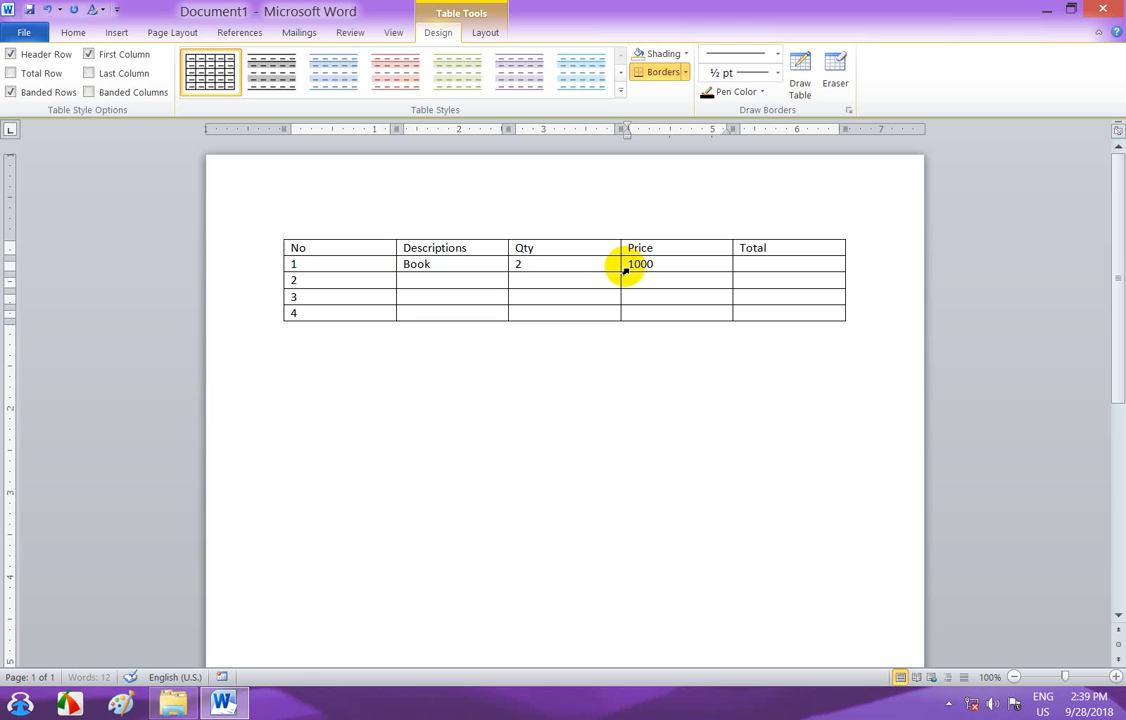
type("0")
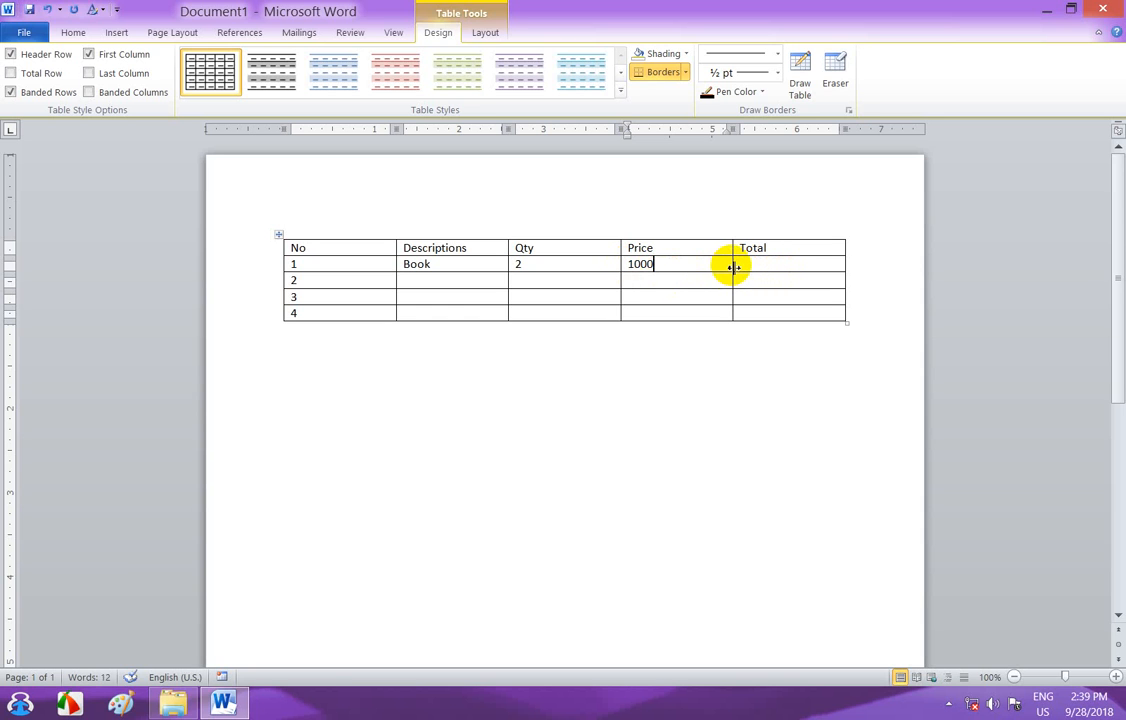
left_click(765, 265)
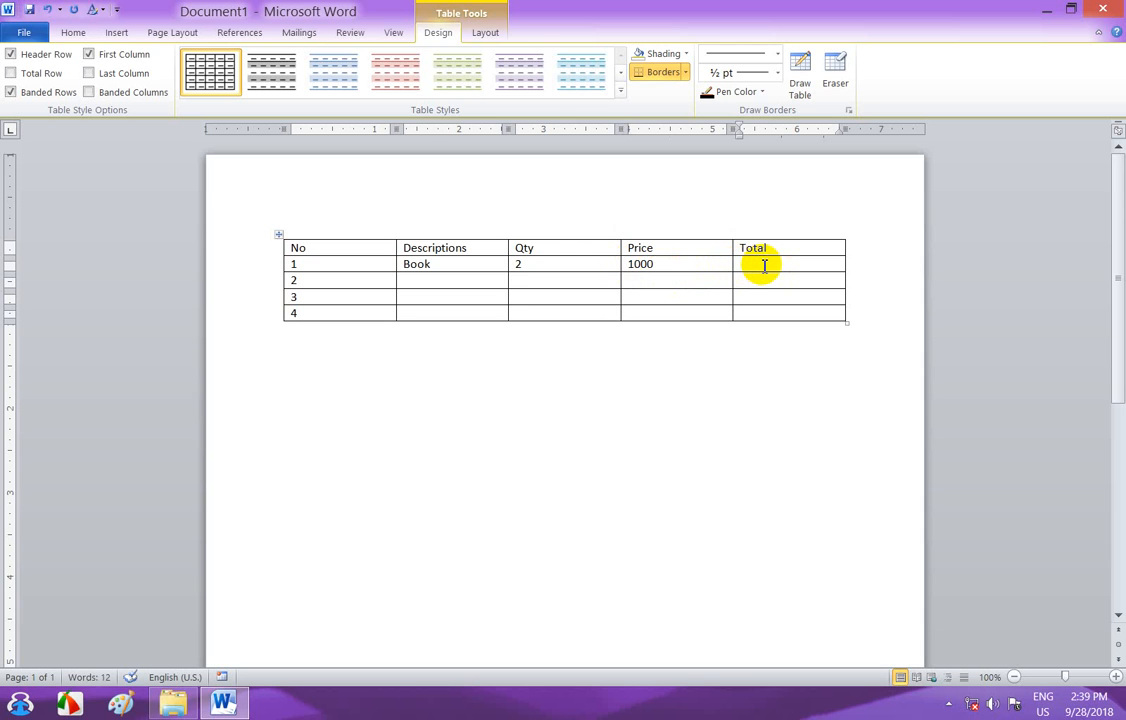
type("2000")
- Fill in row 2 with the description Pencils, quantity 2, price 300 and total 600
left_click(414, 286)
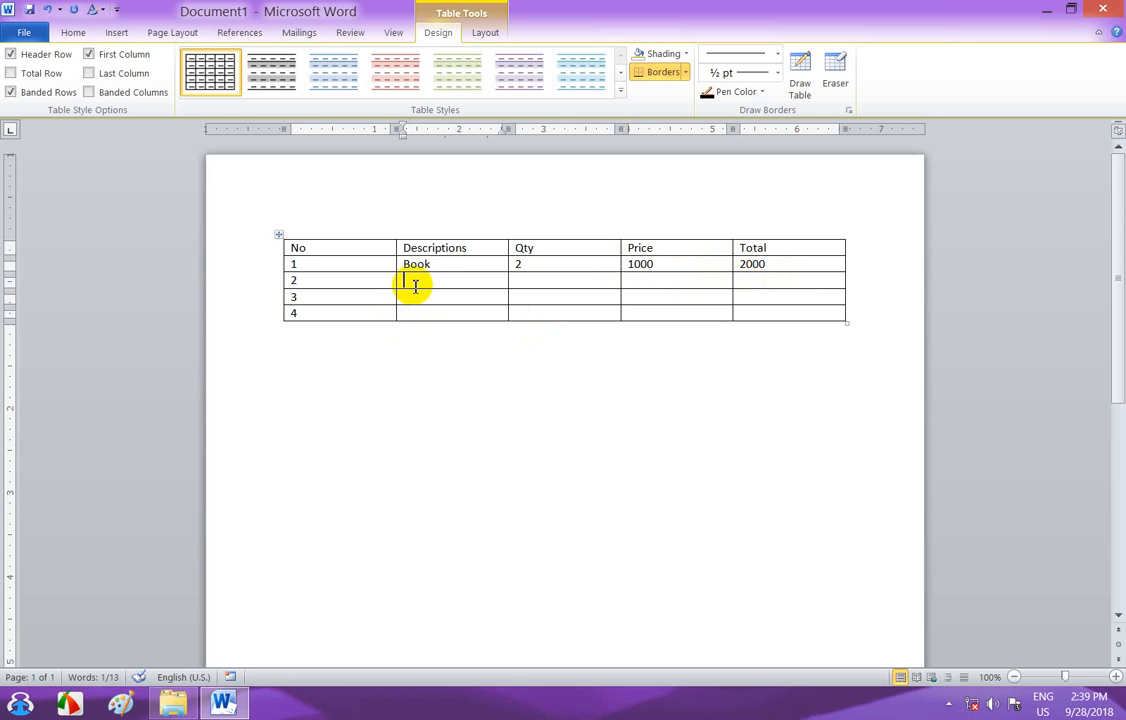
type("Pencil")
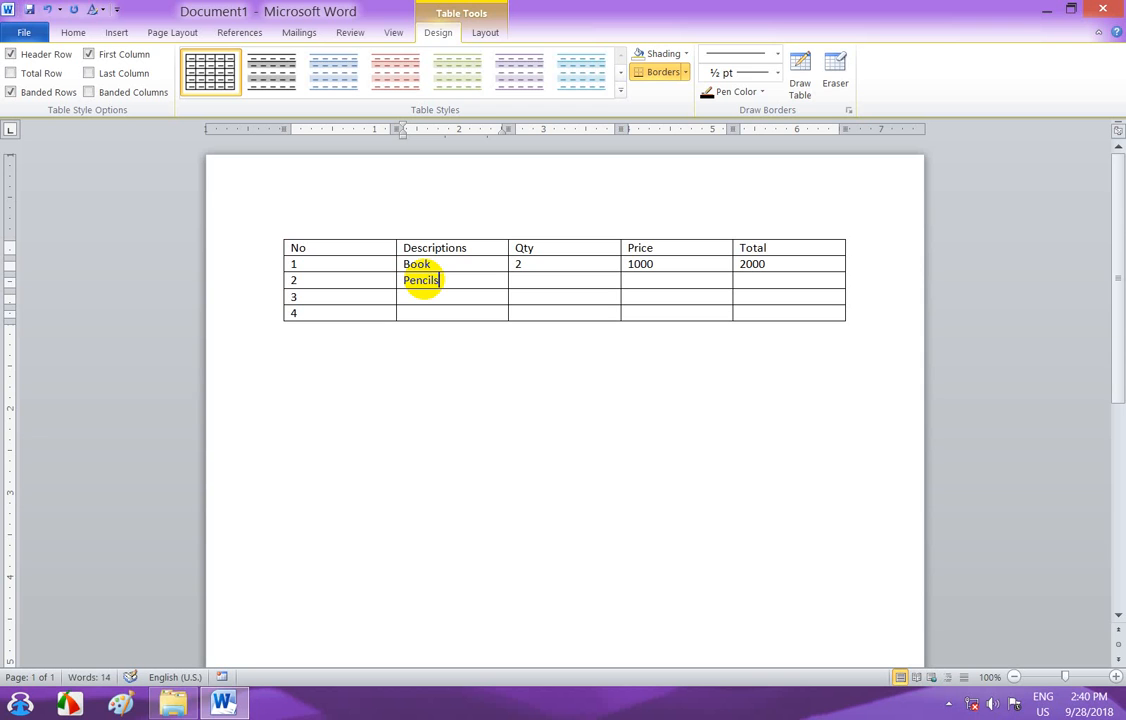
type("s")
key("Tab")
type("2")
key("Tab")
type("300")
key("Tab")
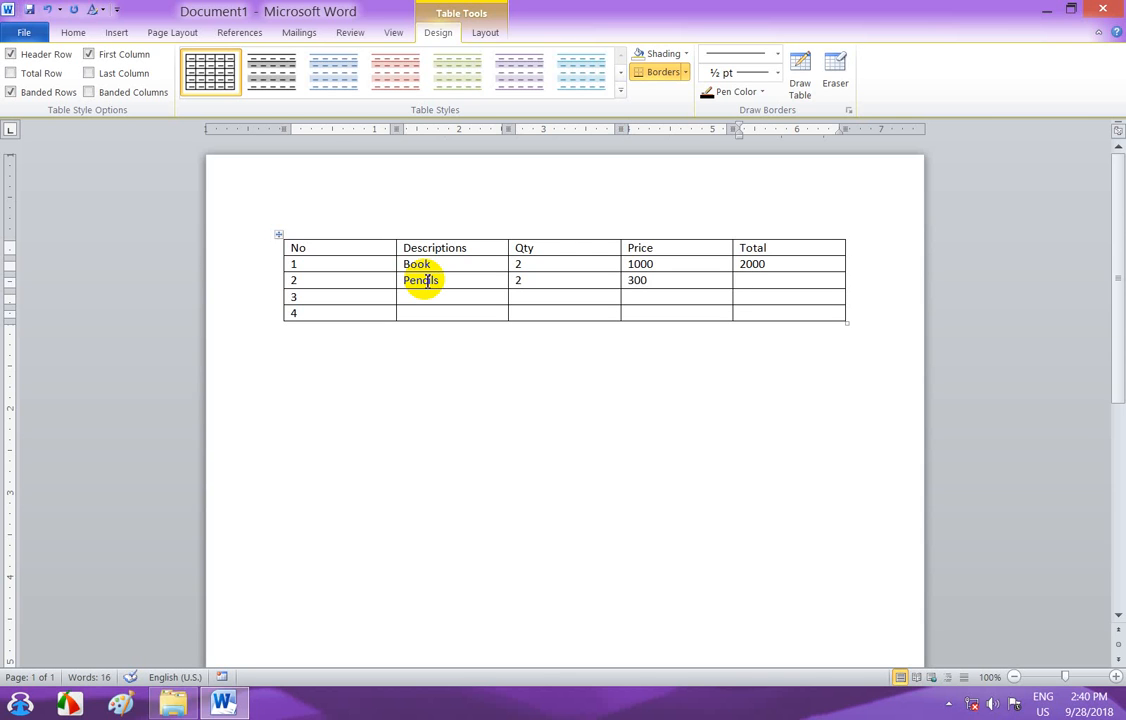
type("600")
- Fill in row 3 with the description Pen, quantity 2, price 500 and total 1000
left_click(420, 280)
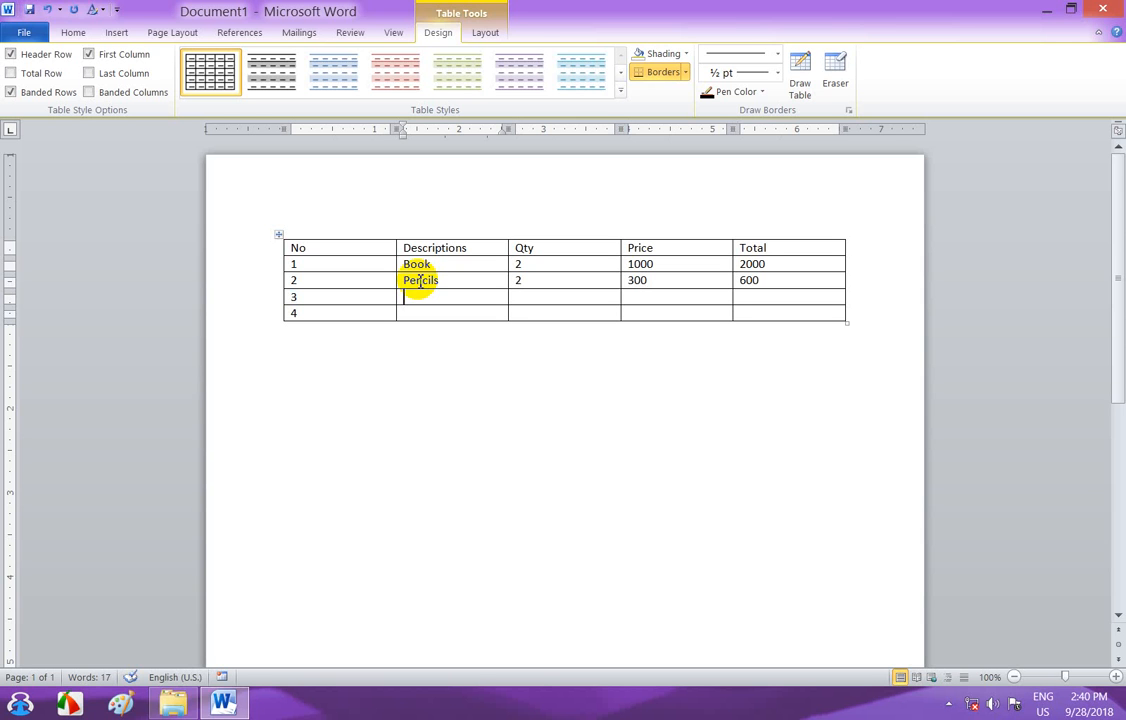
key("Down")
type("Pen")
key("Tab")
type("2")
key("Tab")
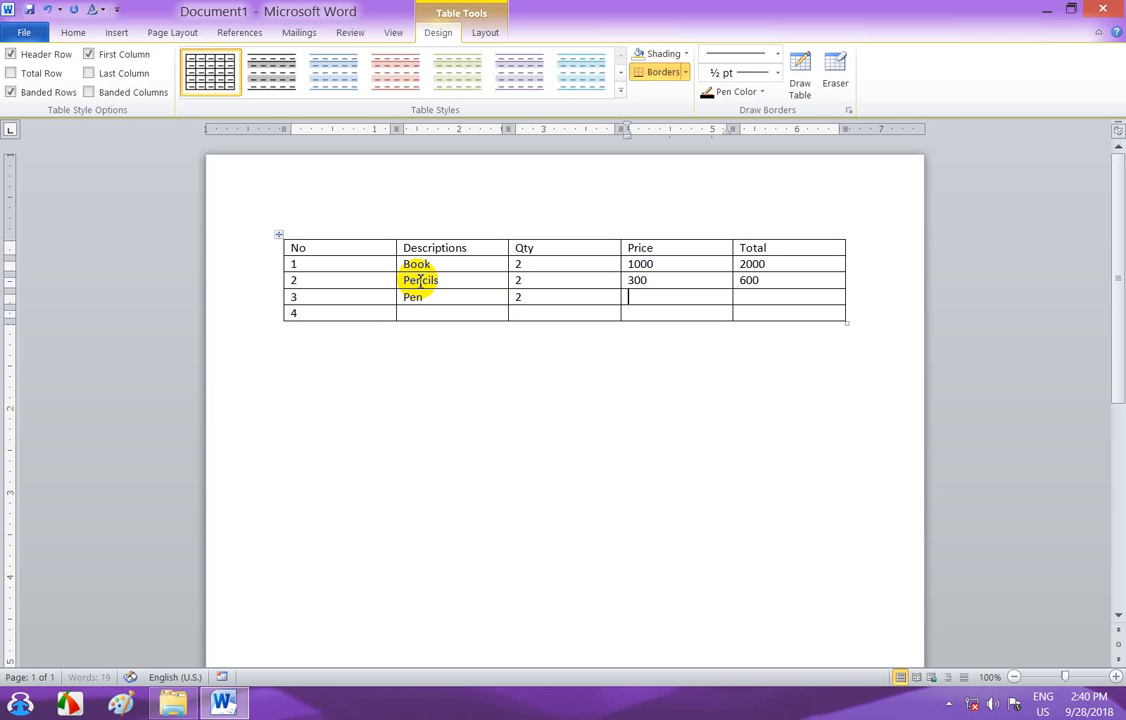
type("500")
key("Tab")
type("1000")
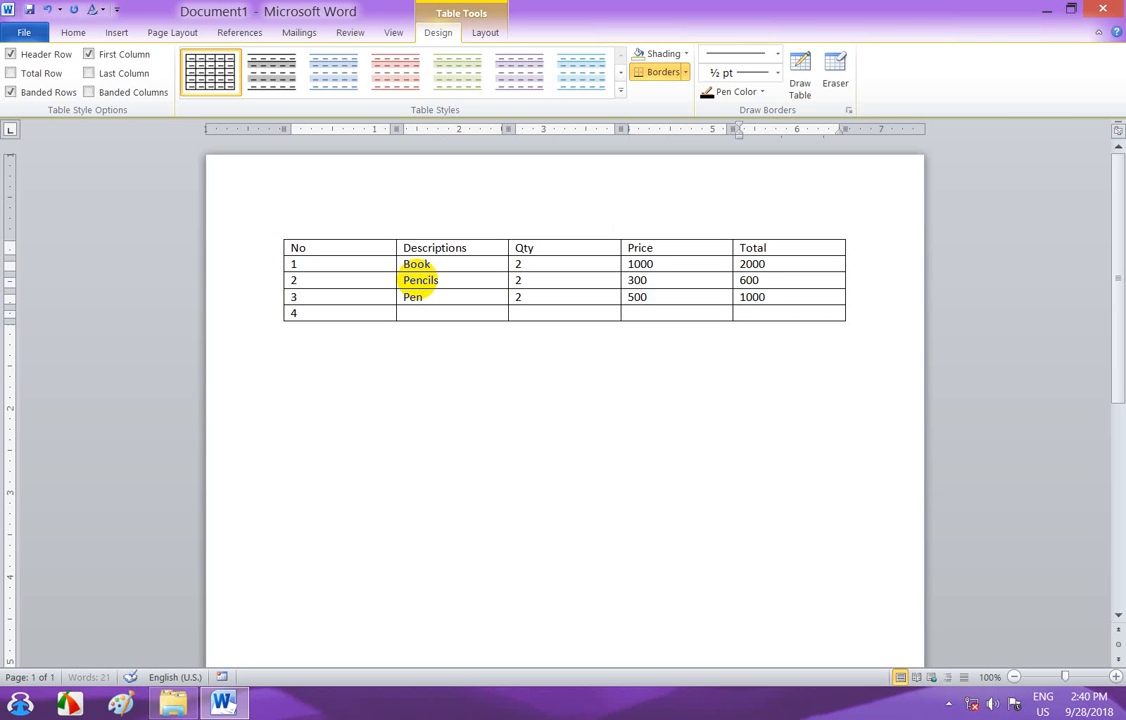
- Insert the formula =SUM(ABOVE) in the Total cell of row 4 to add up the column
key("Tab")
key("Tab")
key("Tab")
key("Tab")
key("Tab")
key("Tab")
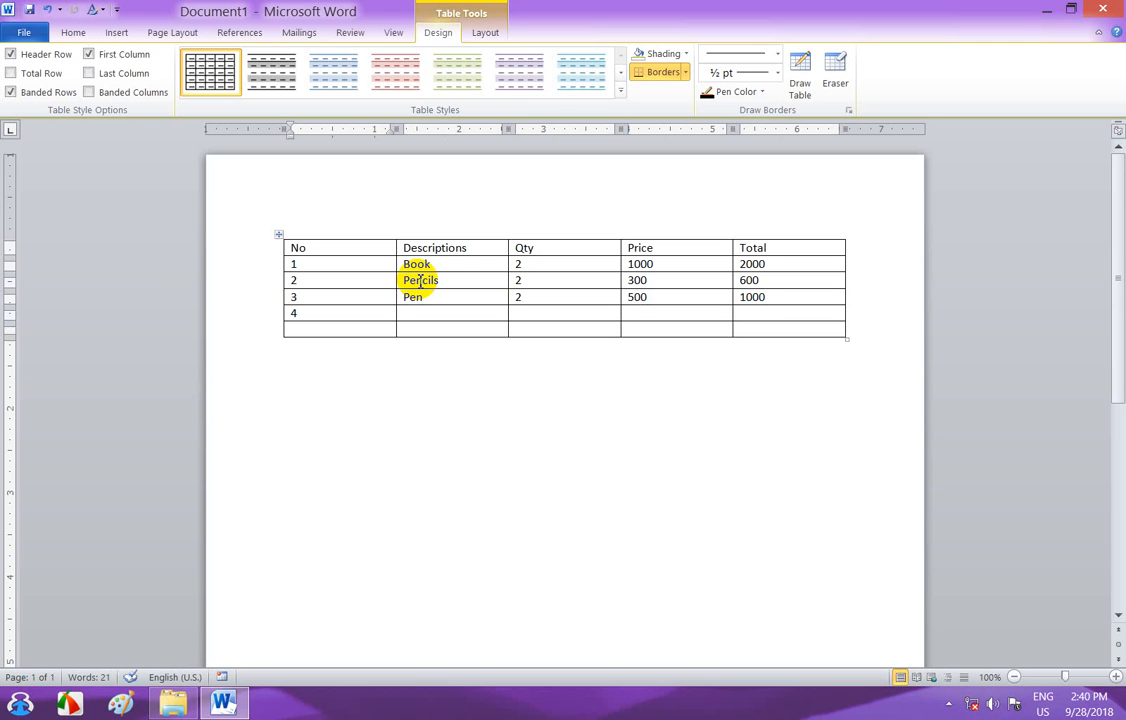
key("ctrl+z")
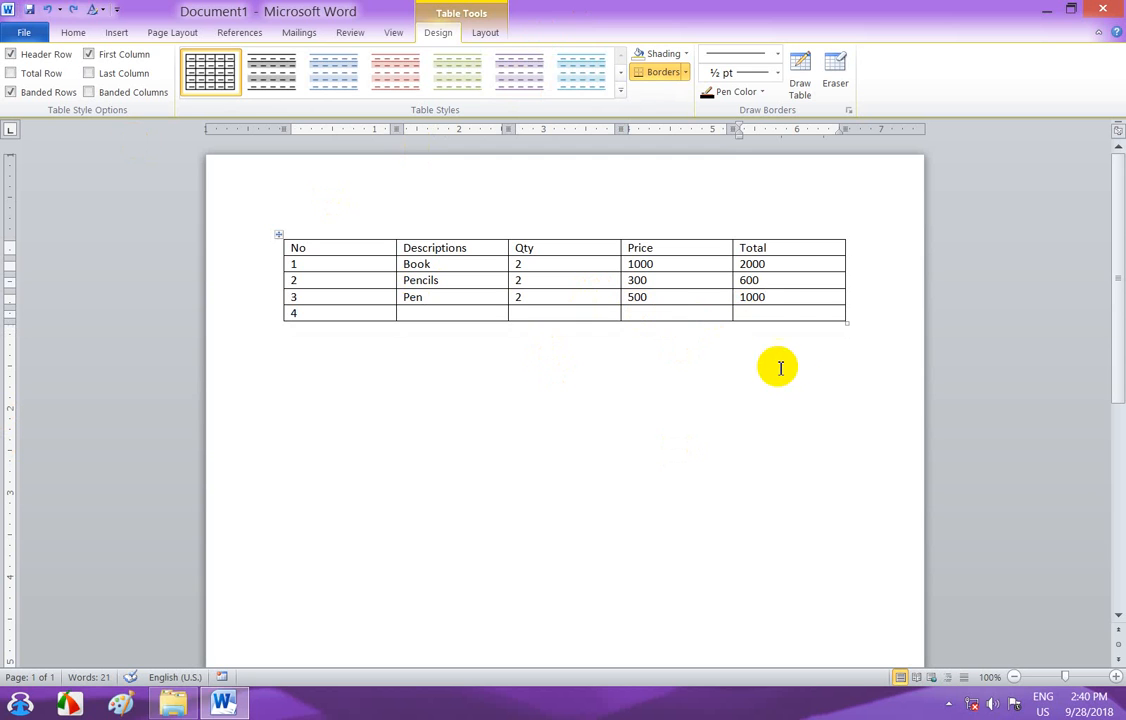
left_click(487, 33)
left_click(977, 80)
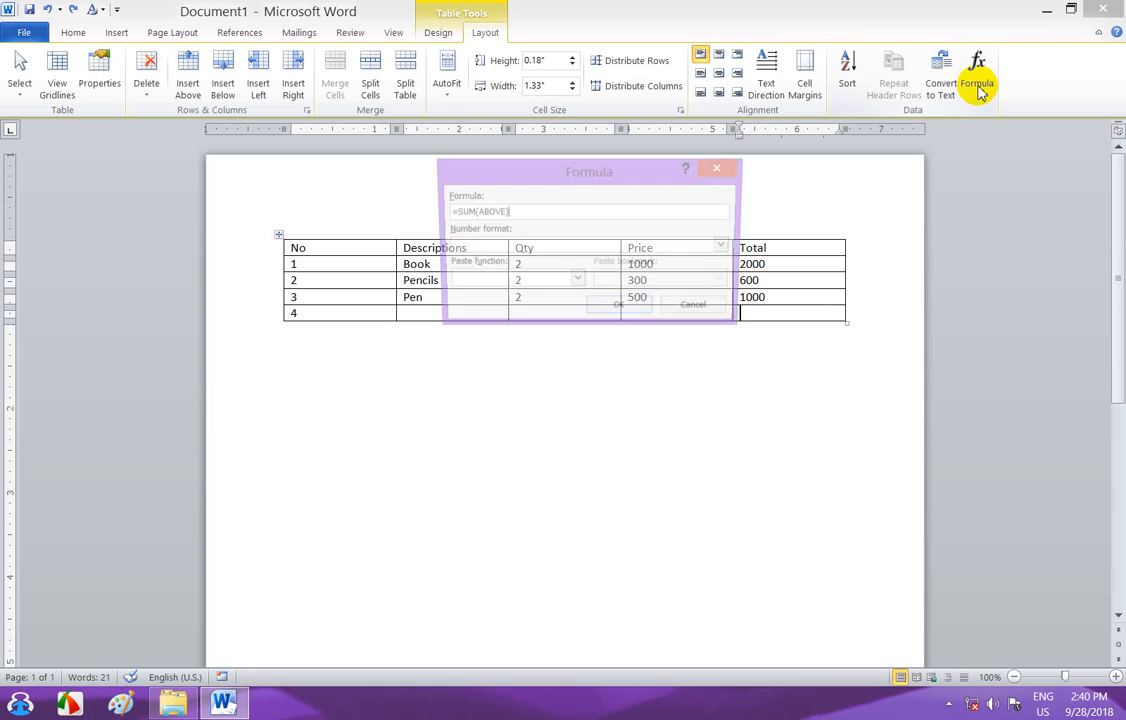
left_click_drag(533, 166, 377, 312)
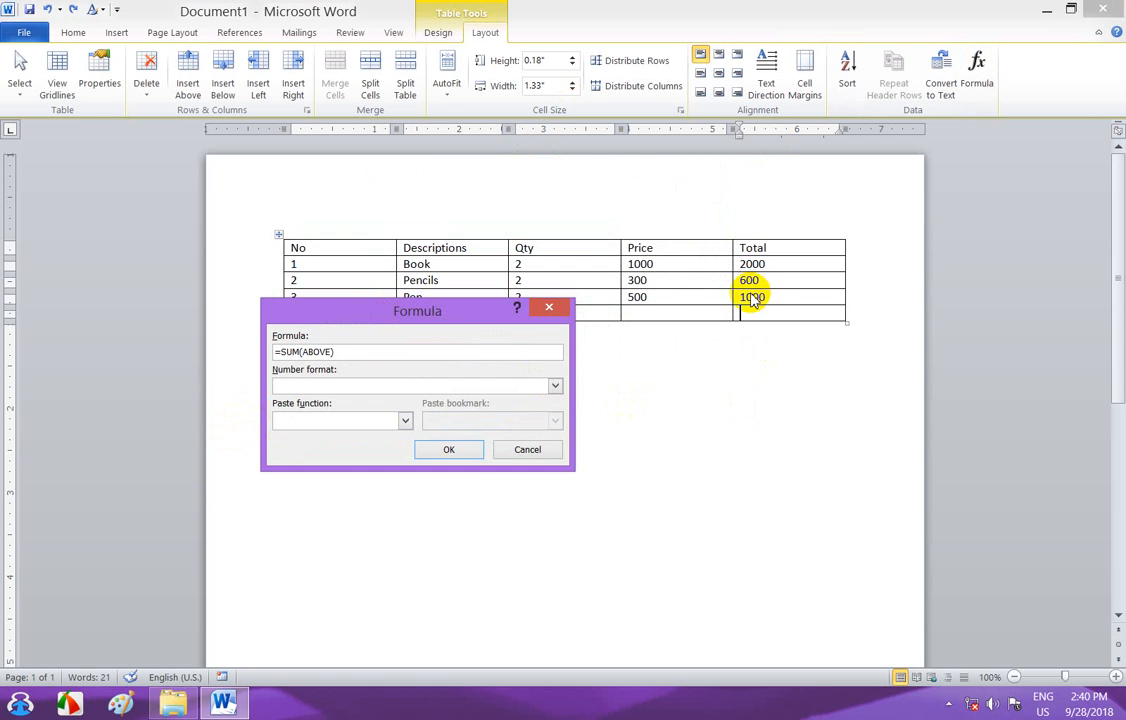
left_click(458, 452)
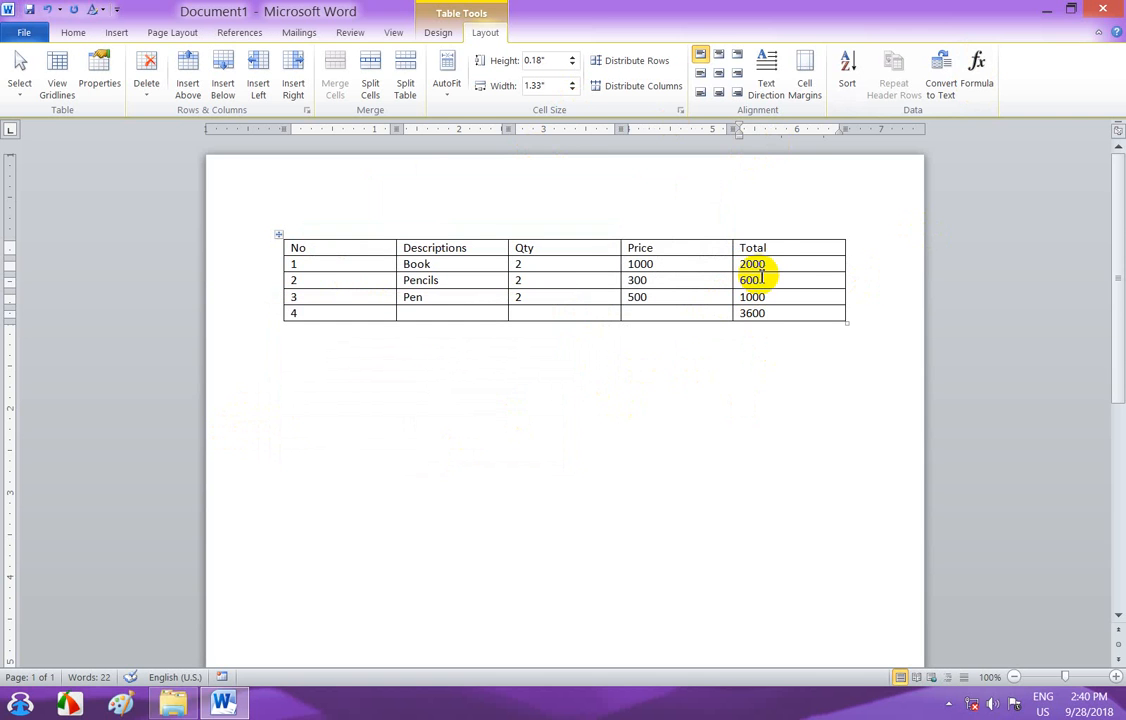
- Colour the three item amounts in the Total column red, for the Book, Pencils and Pen rows
left_click_drag(766, 263, 737, 263)
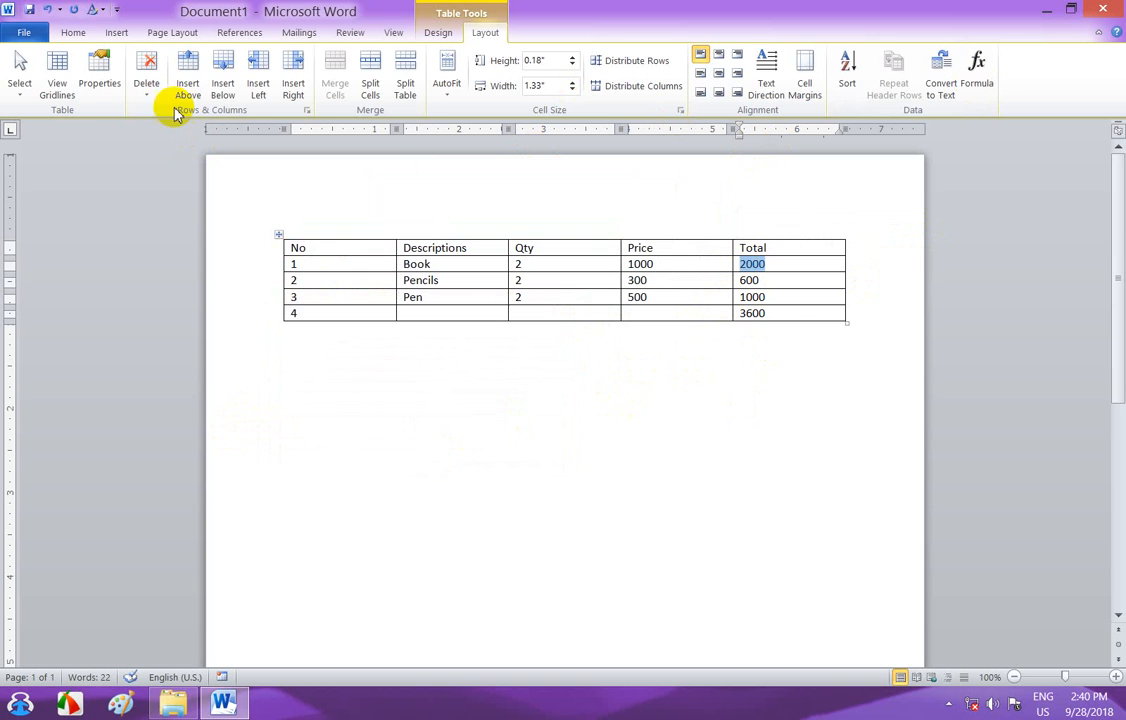
left_click(70, 32)
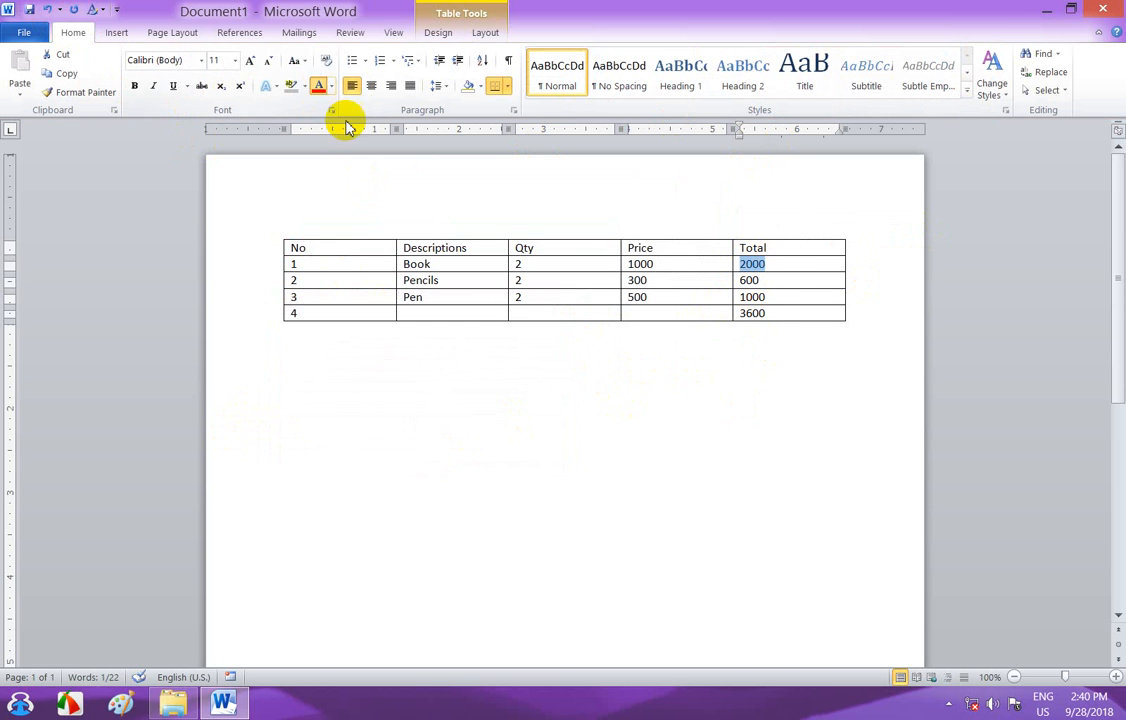
left_click_drag(762, 280, 729, 277)
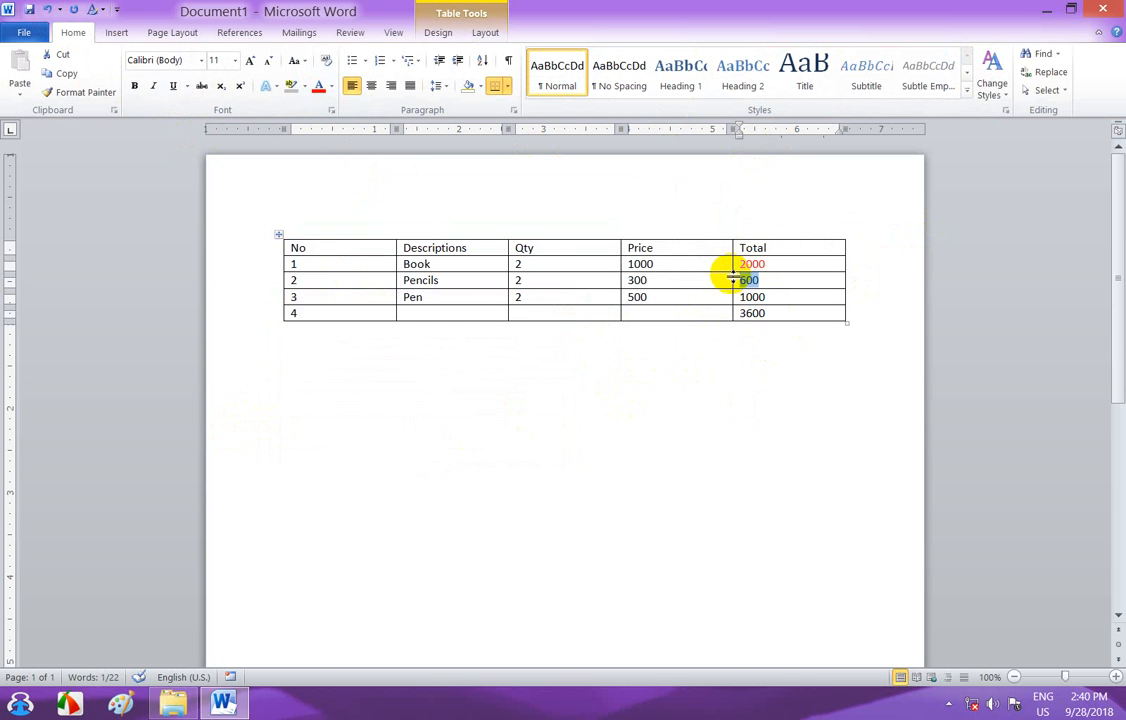
left_click(320, 88)
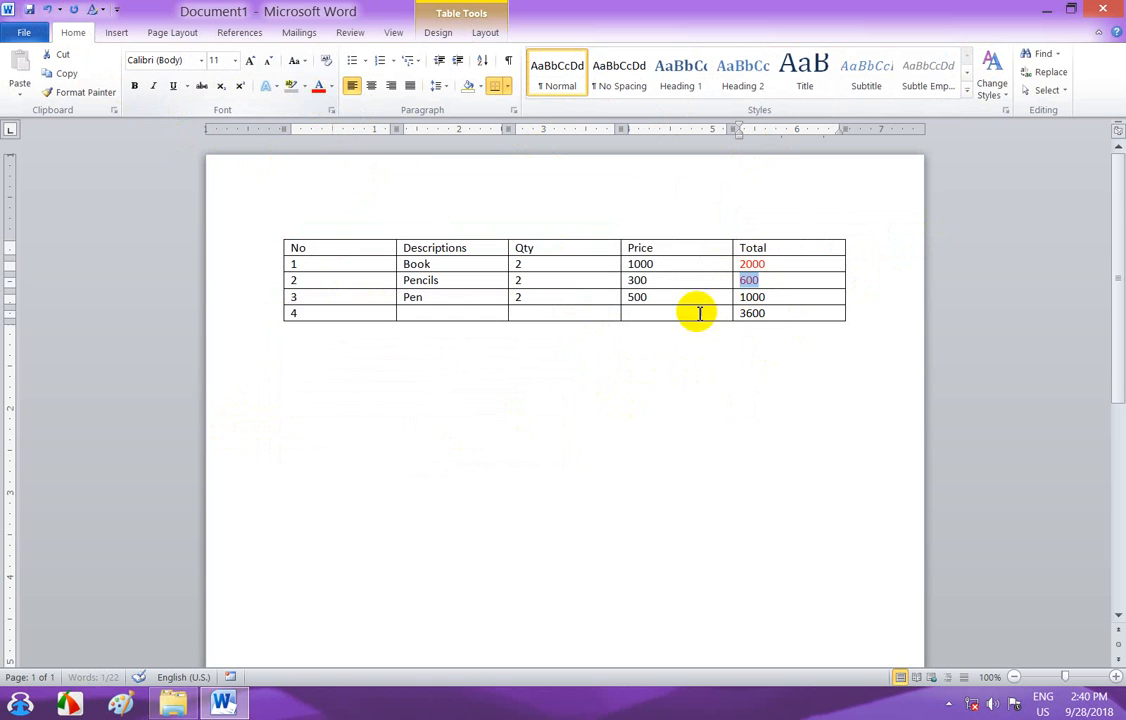
left_click_drag(765, 297, 716, 304)
left_click(770, 297)
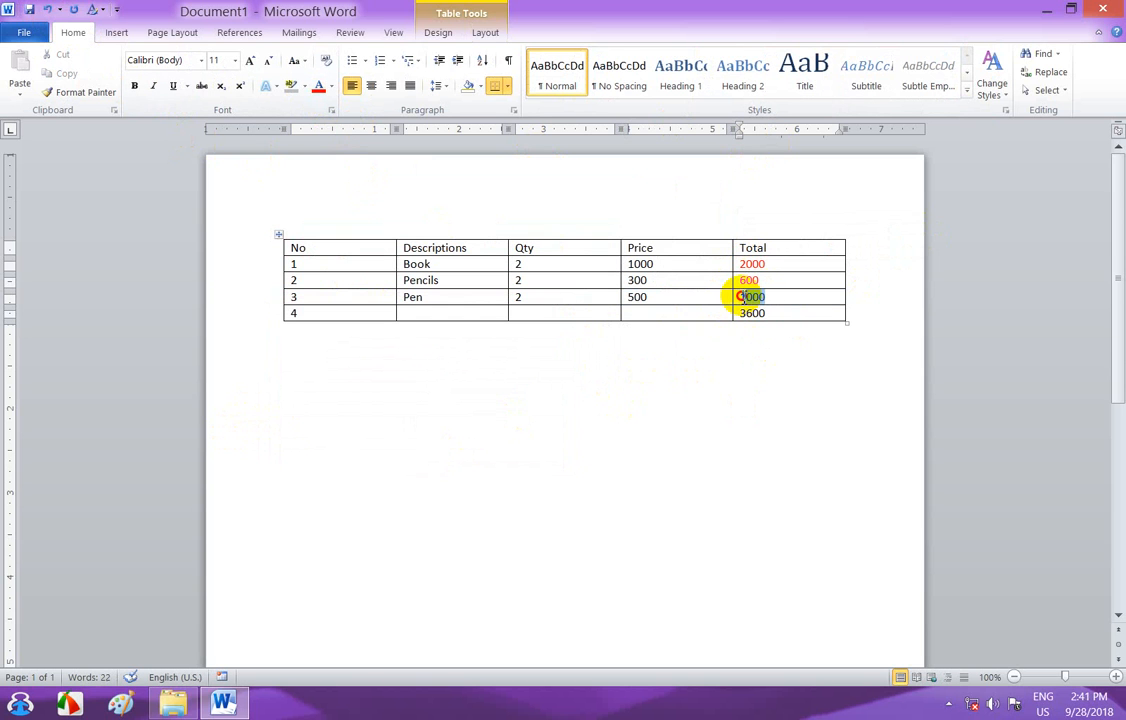
left_click(320, 88)
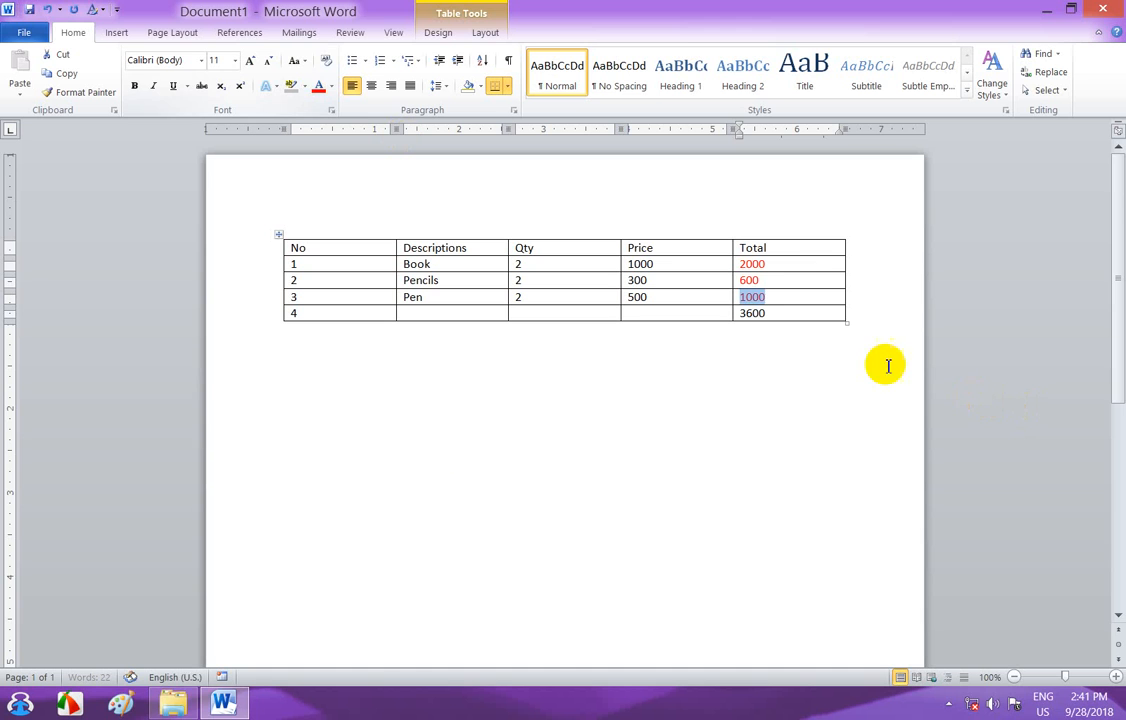
left_click(772, 297)
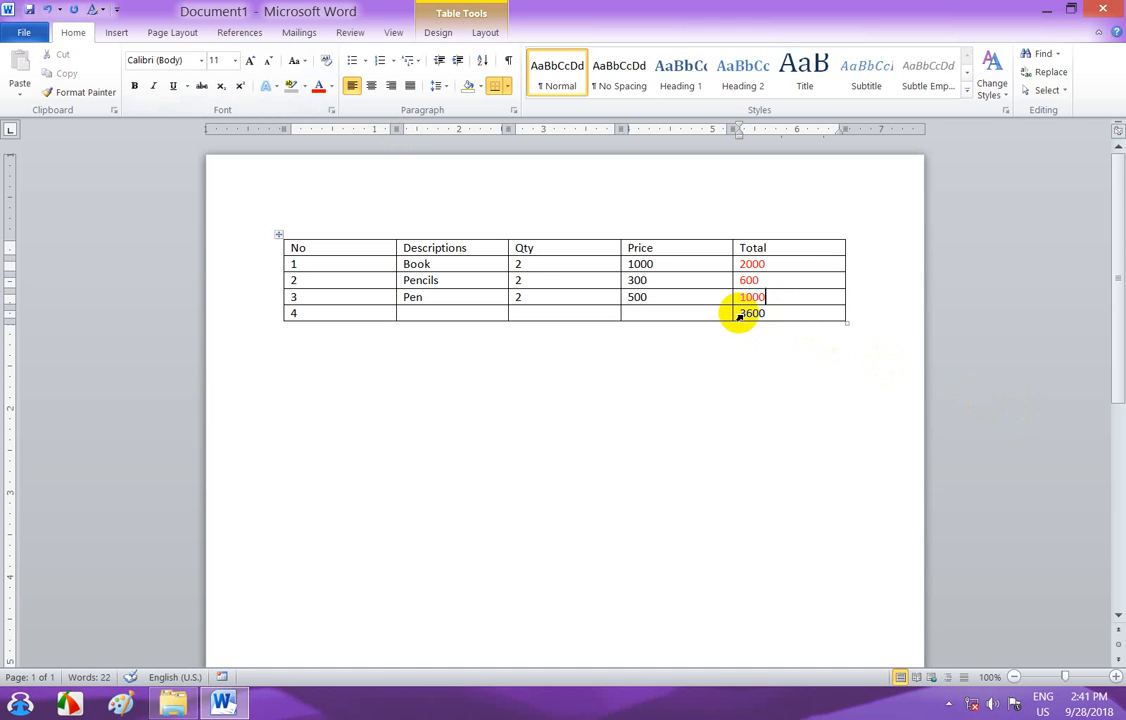
- Try the green banded table style on the item table and undo it
double_click(738, 316)
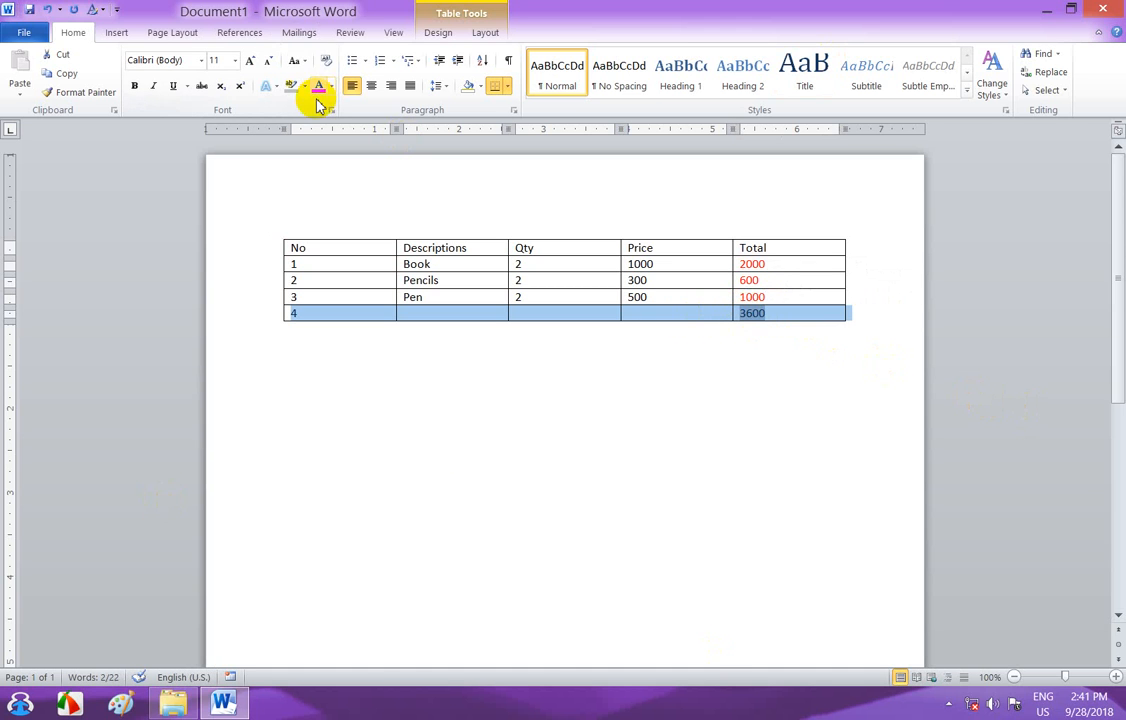
left_click(437, 32)
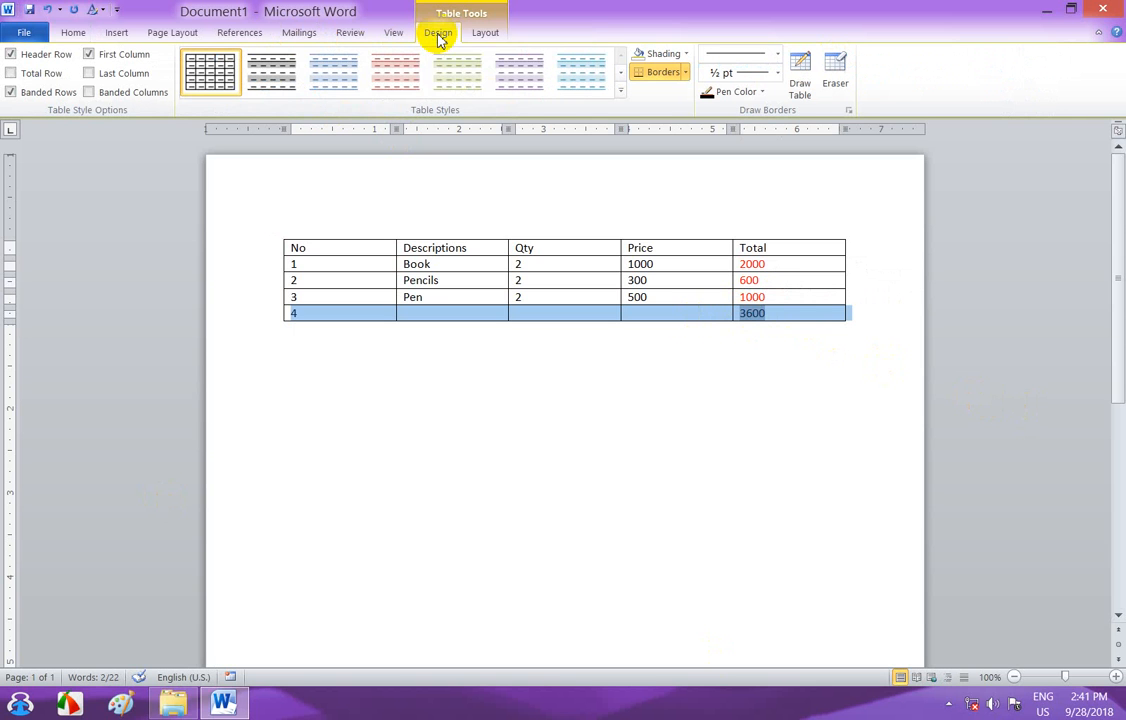
left_click(462, 84)
left_click(425, 325)
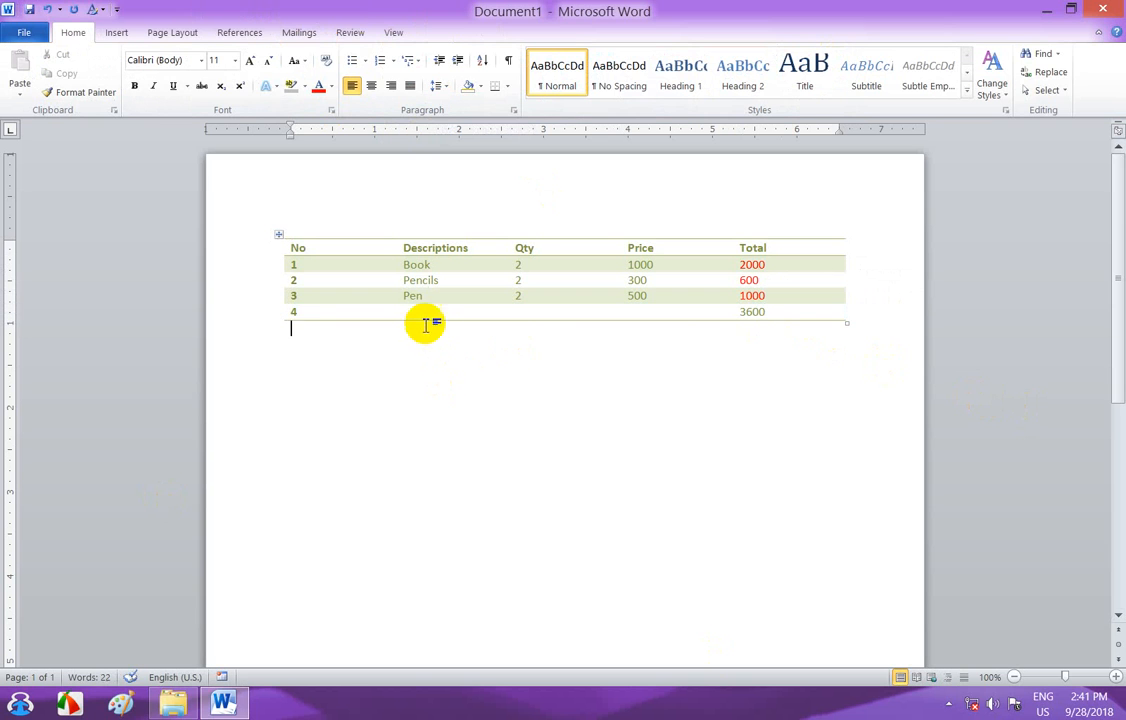
double_click(423, 322)
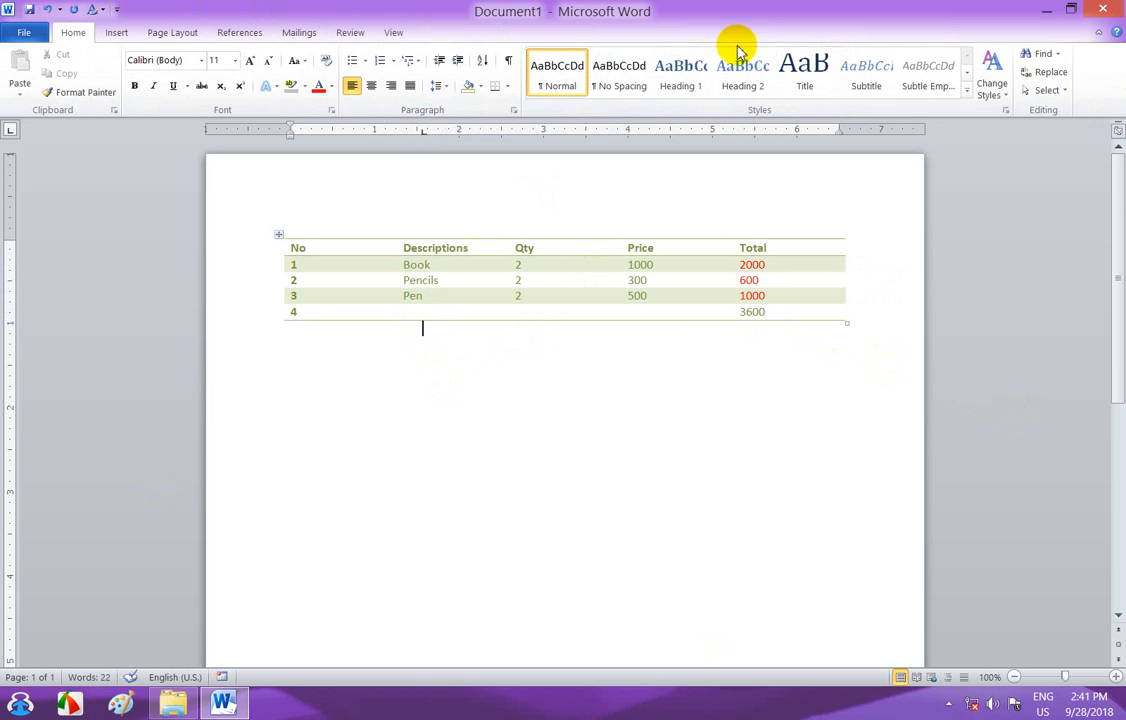
left_click(452, 298)
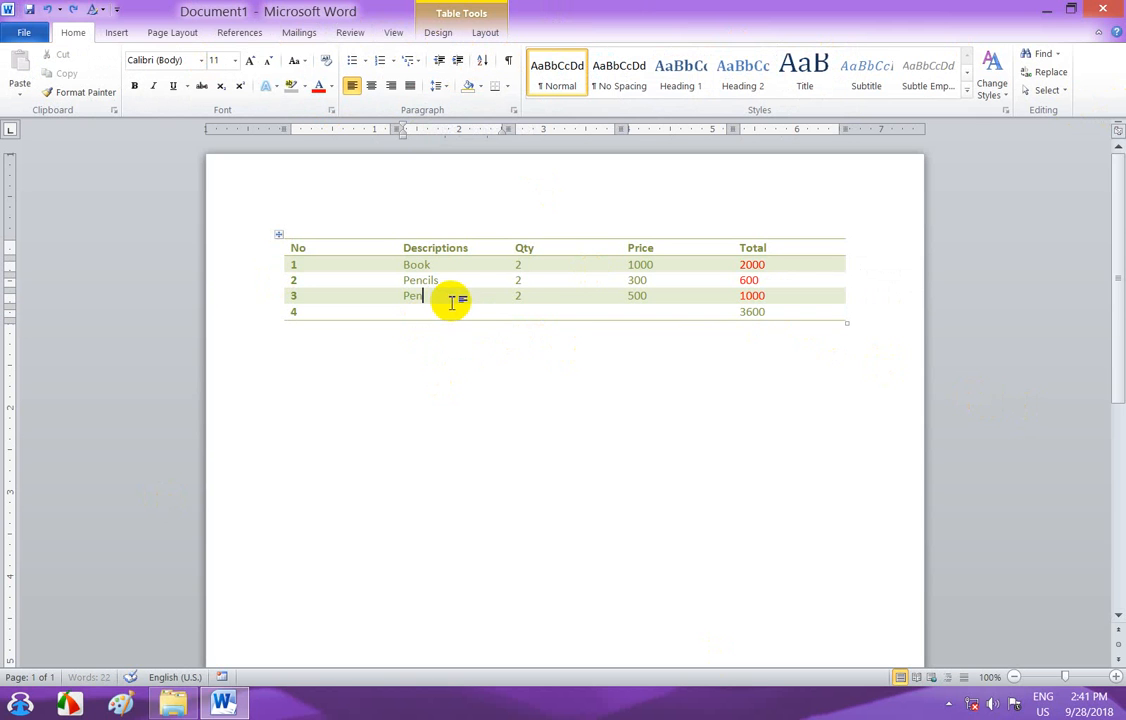
left_click(521, 281)
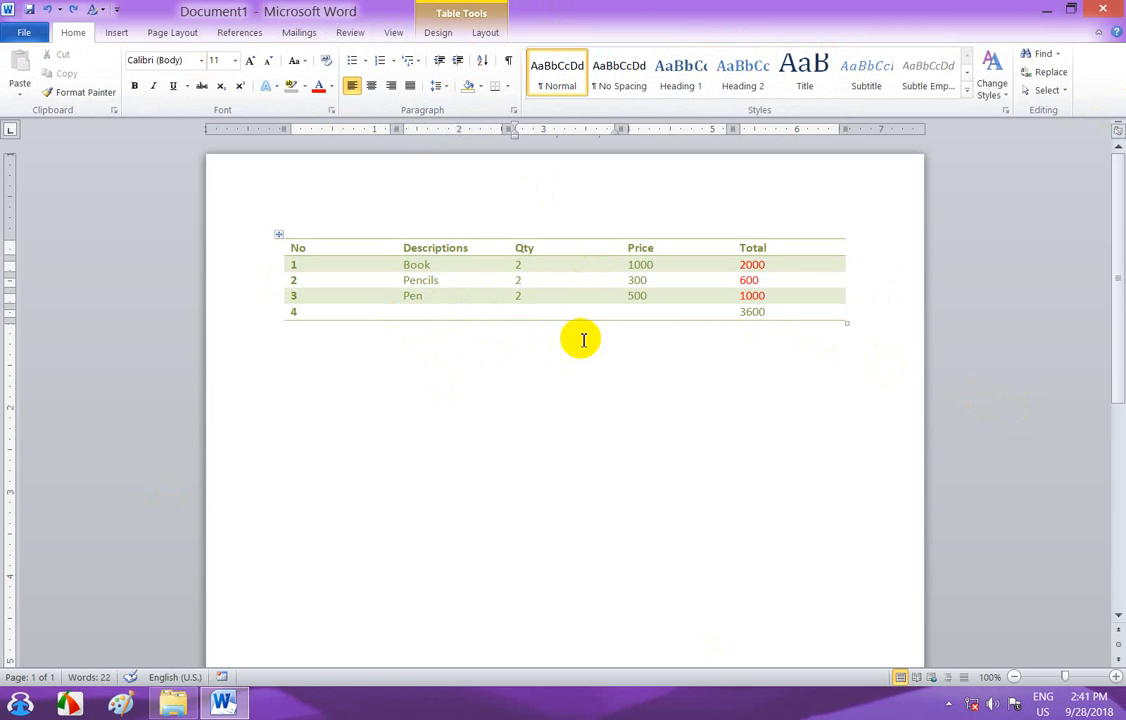
left_click(845, 314)
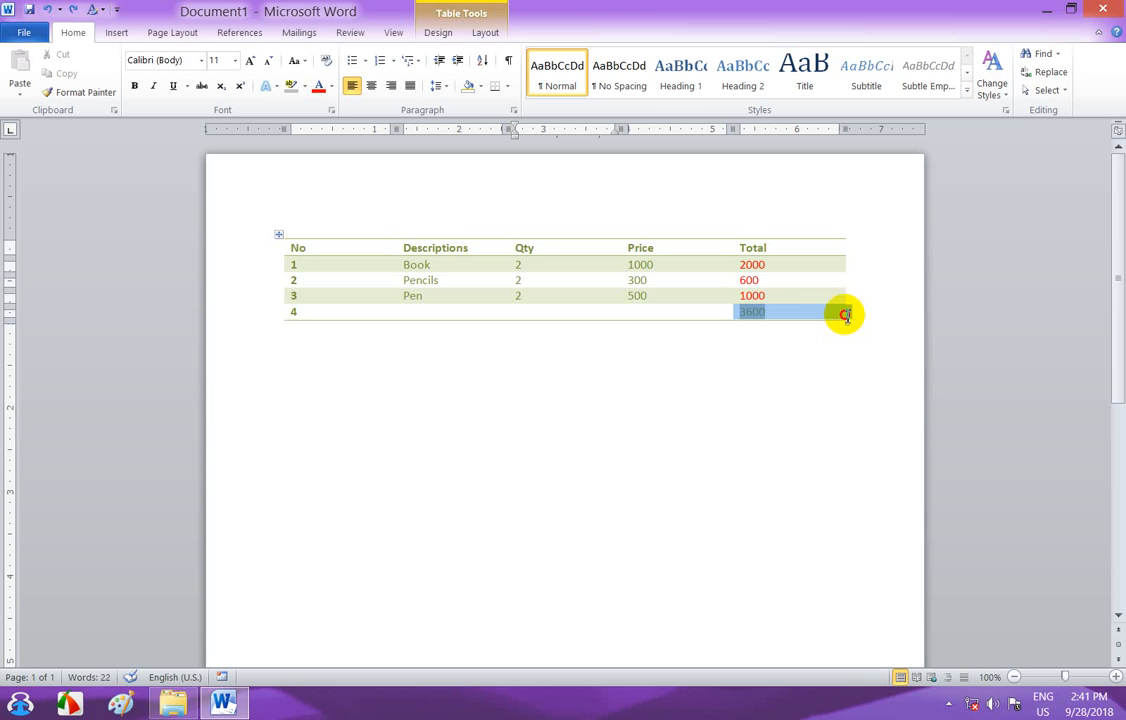
left_click(771, 334)
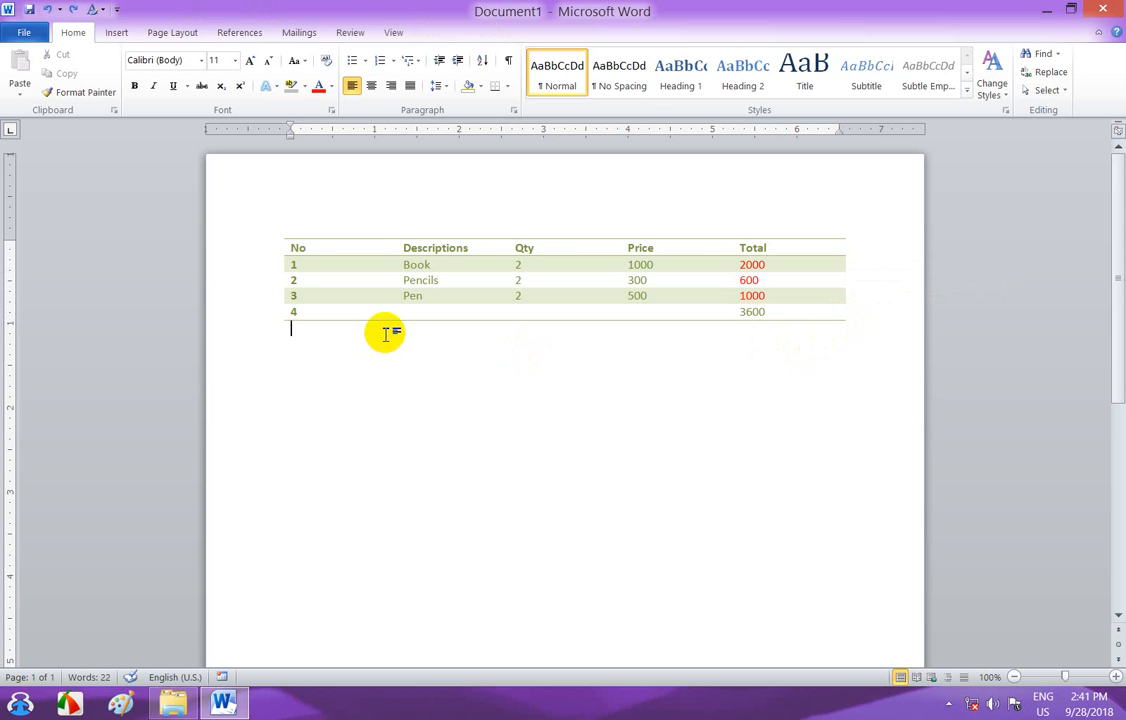
key("ctrl+z")
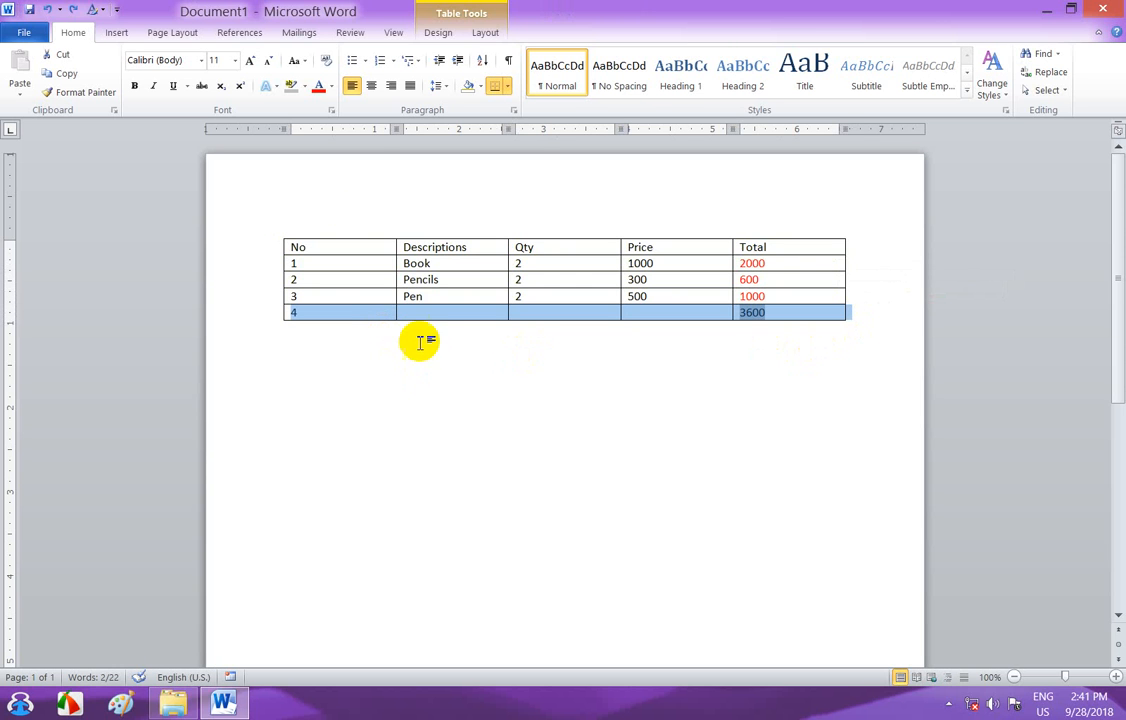
left_click(335, 240)
left_click(355, 357)
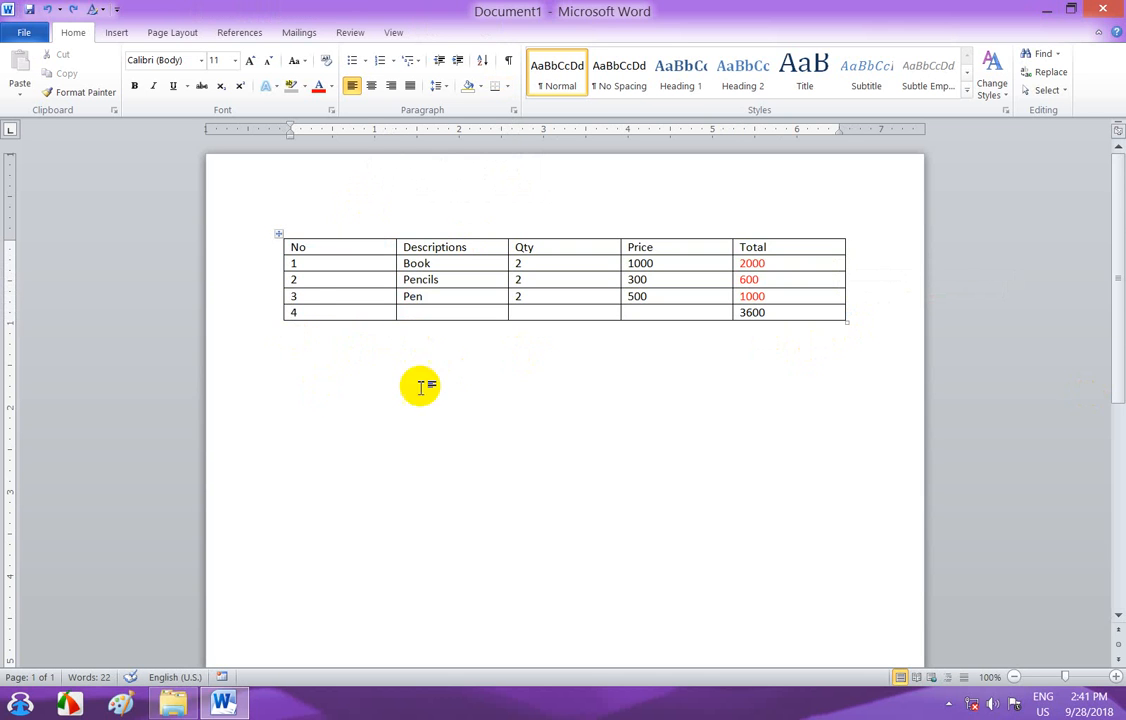
- Delete the number 4 from the last row and erase the borders of its empty No, Descriptions and Qty cells
left_click(290, 312)
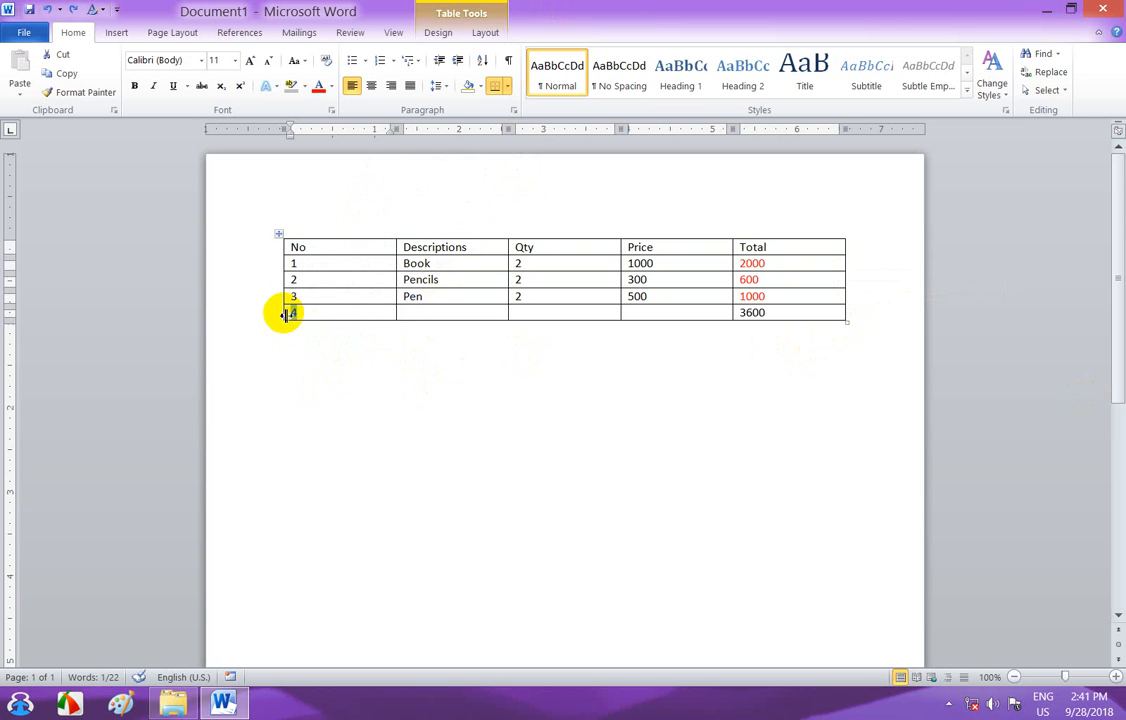
key("BackSpace")
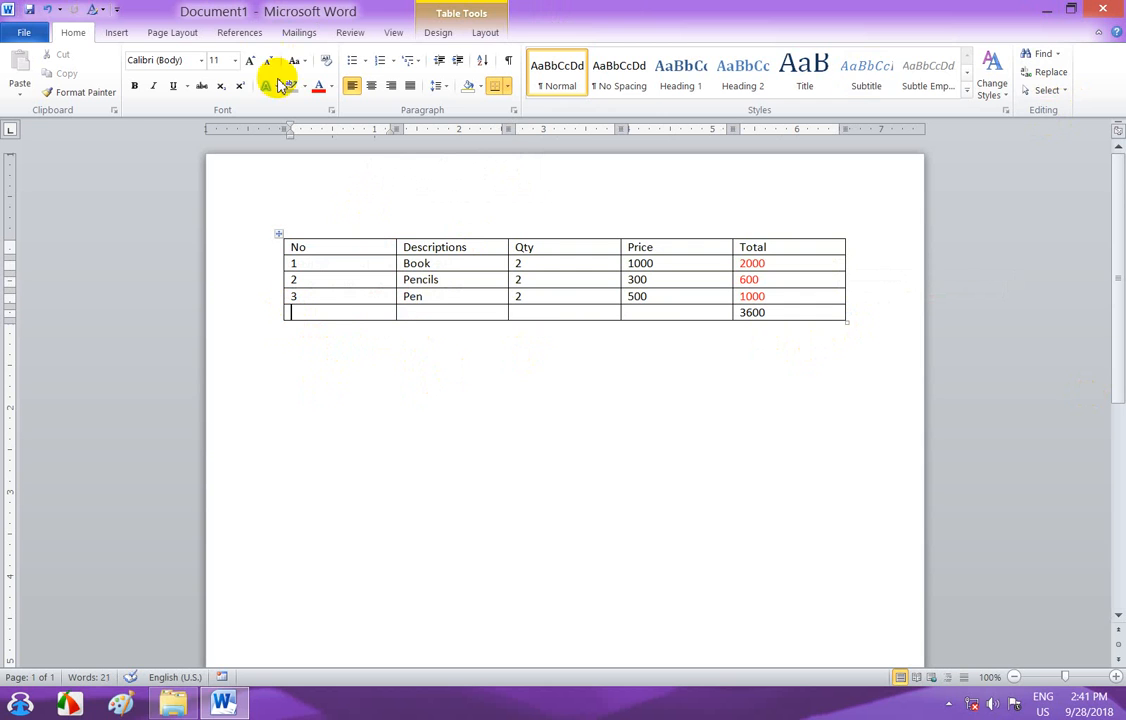
left_click(485, 32)
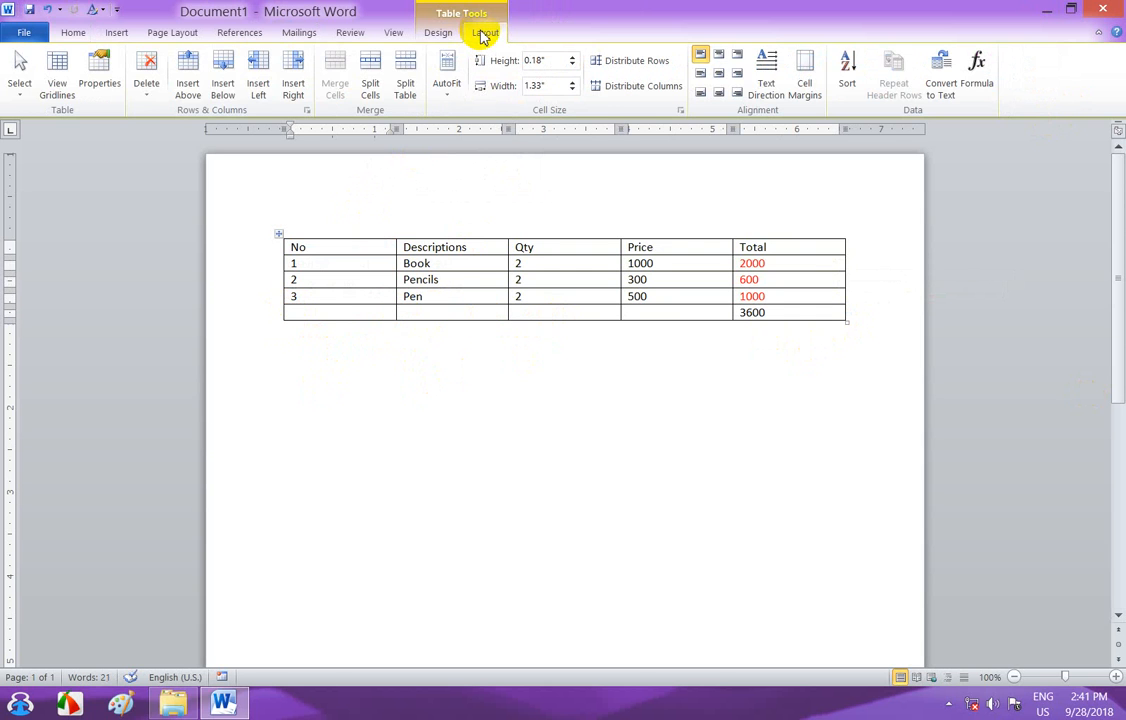
left_click(445, 33)
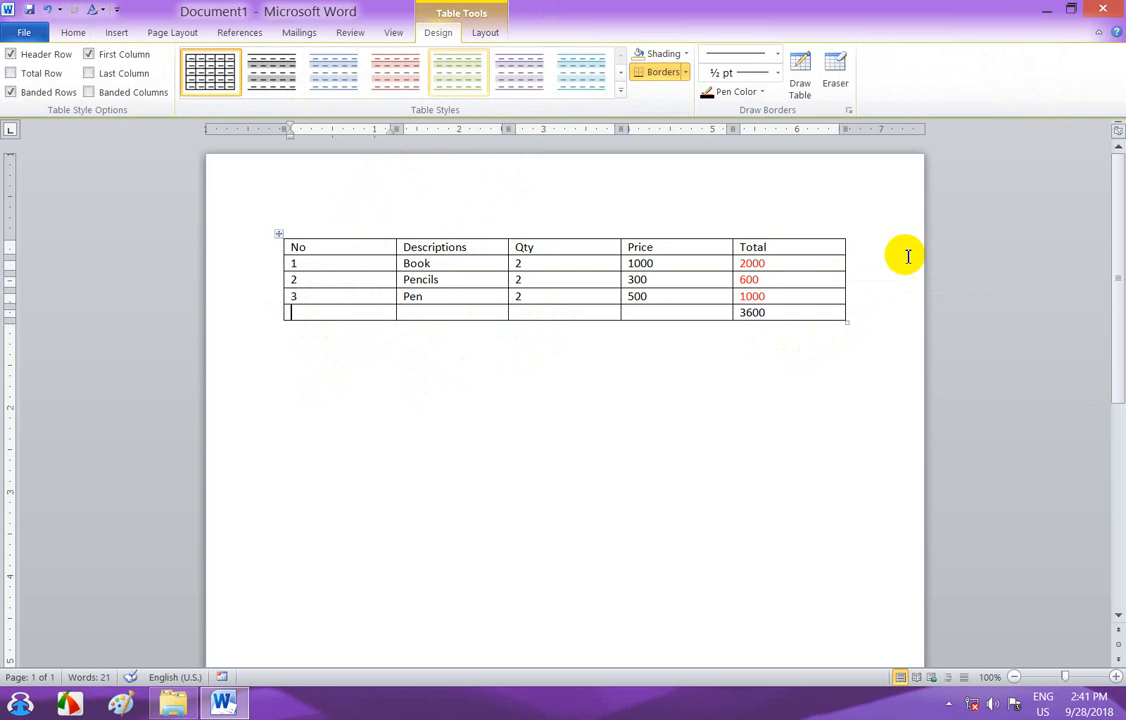
left_click(838, 80)
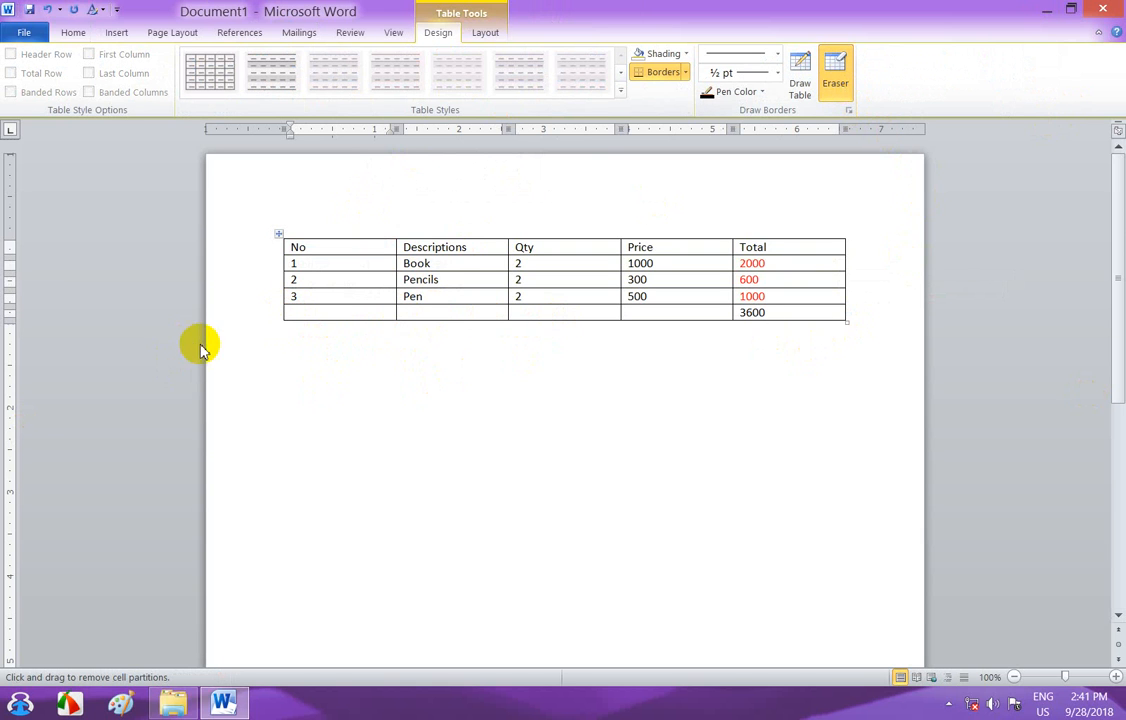
left_click(290, 319)
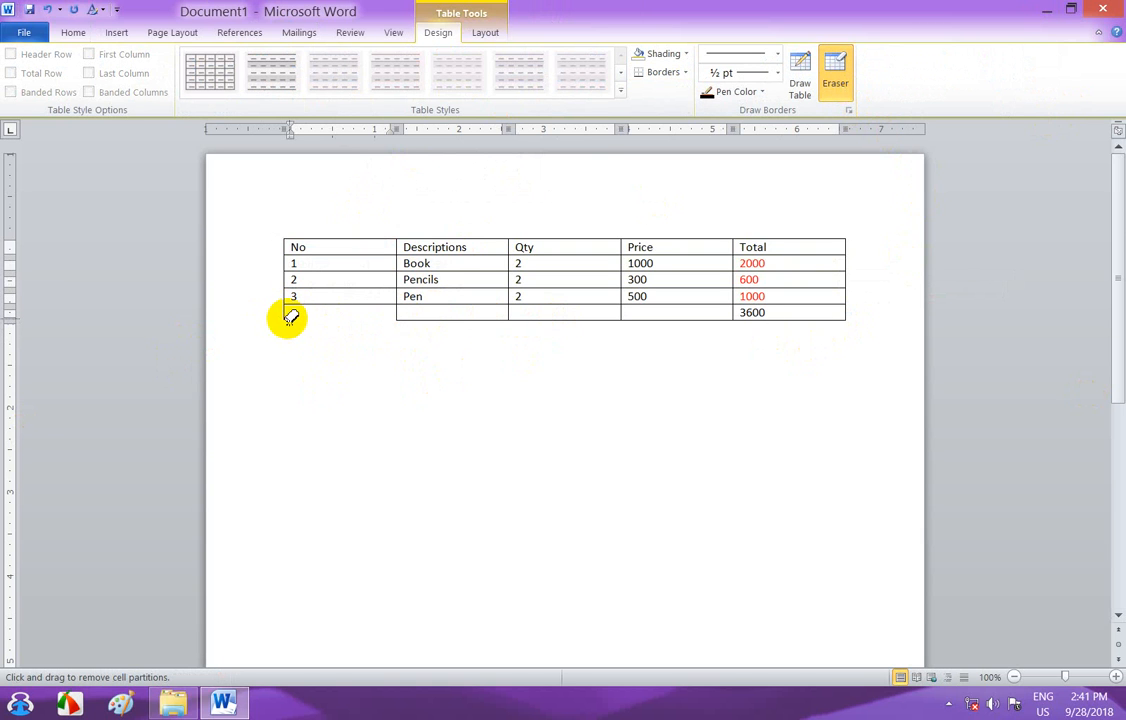
left_click(285, 318)
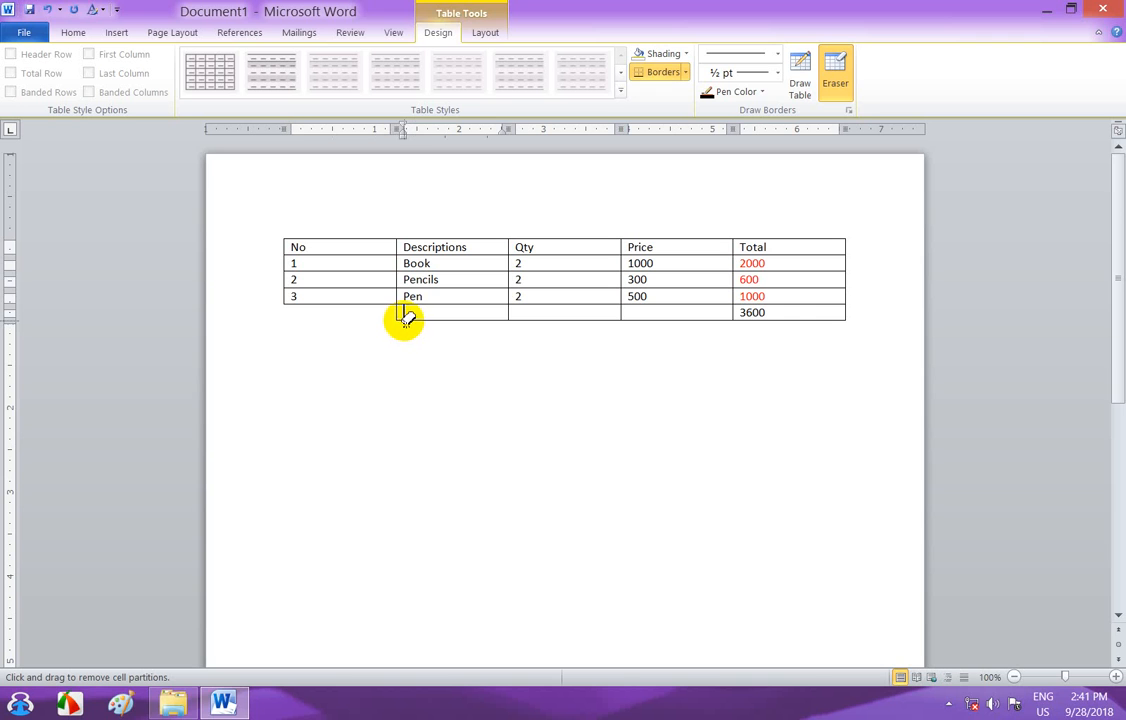
left_click(400, 318)
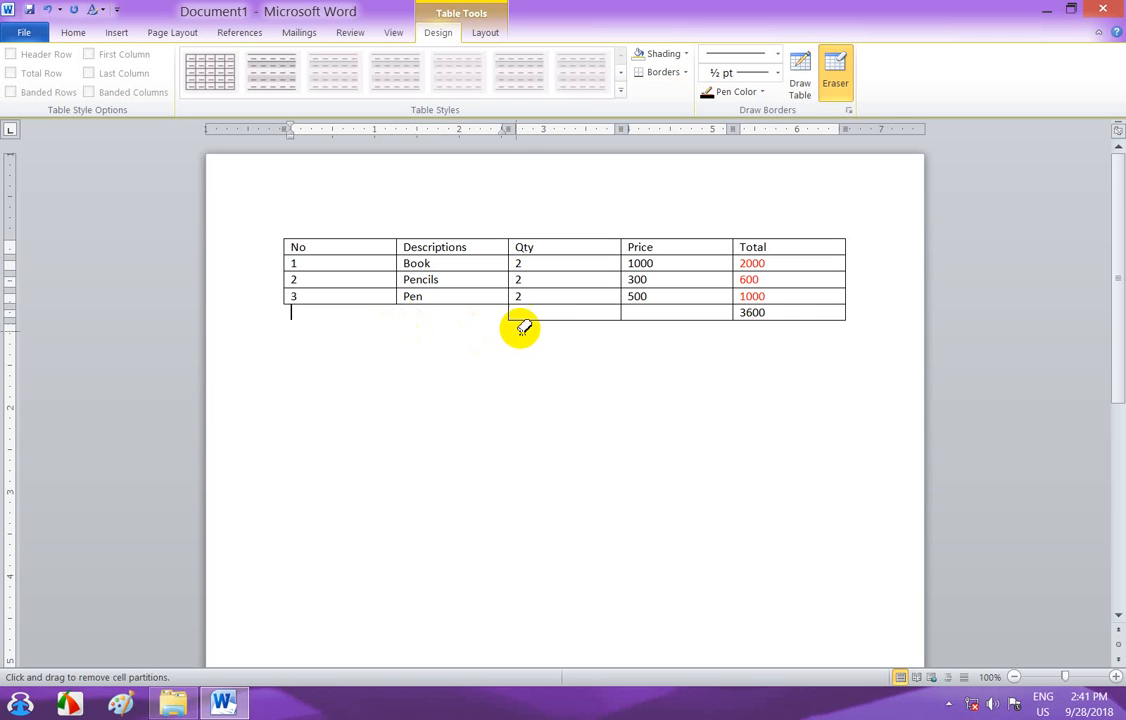
left_click(510, 319)
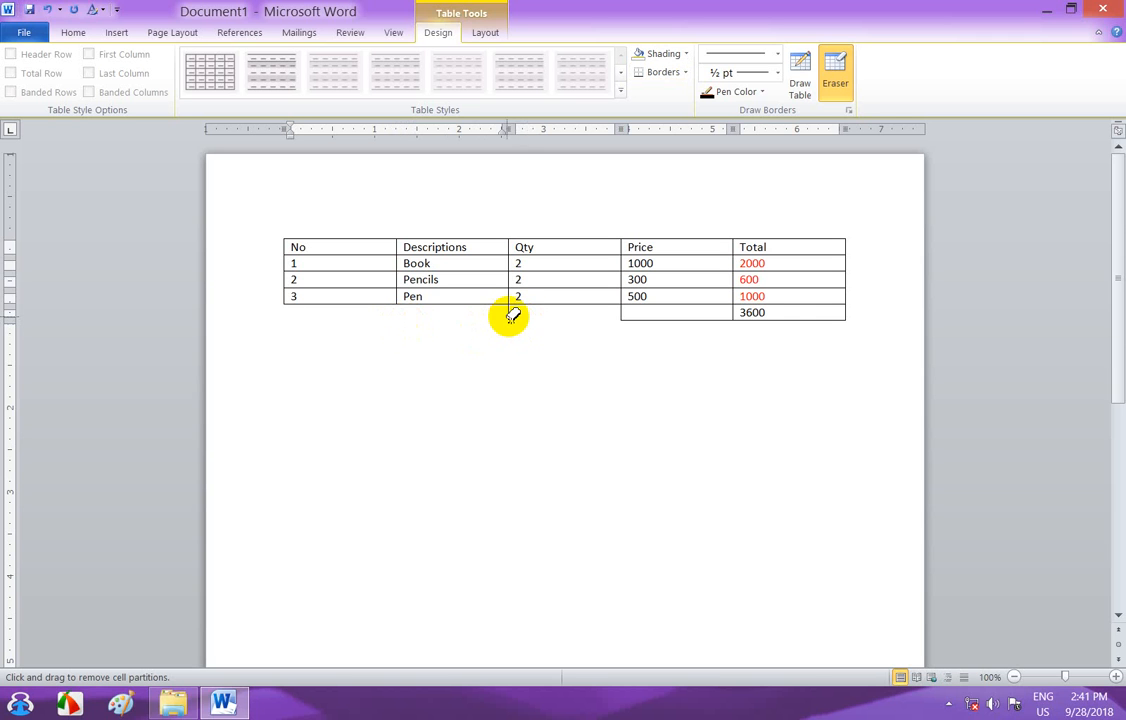
left_click(510, 316)
double_click(625, 395)
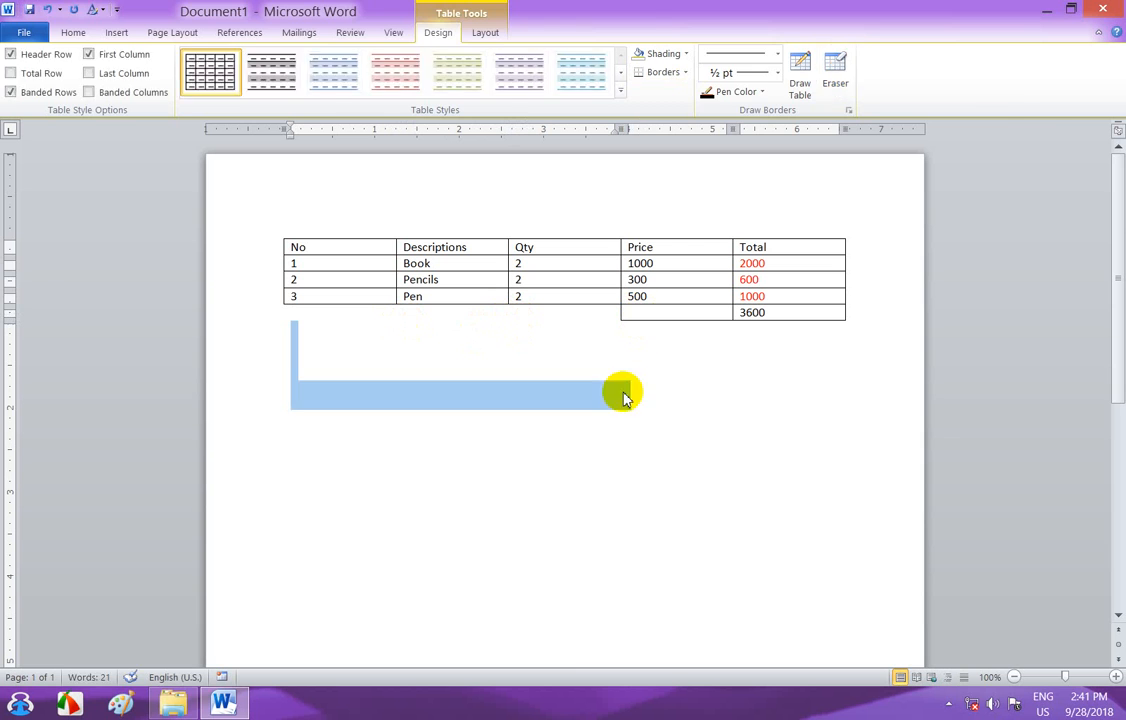
- Enter the label Total in the last row's cell under the Price column
left_click(640, 315)
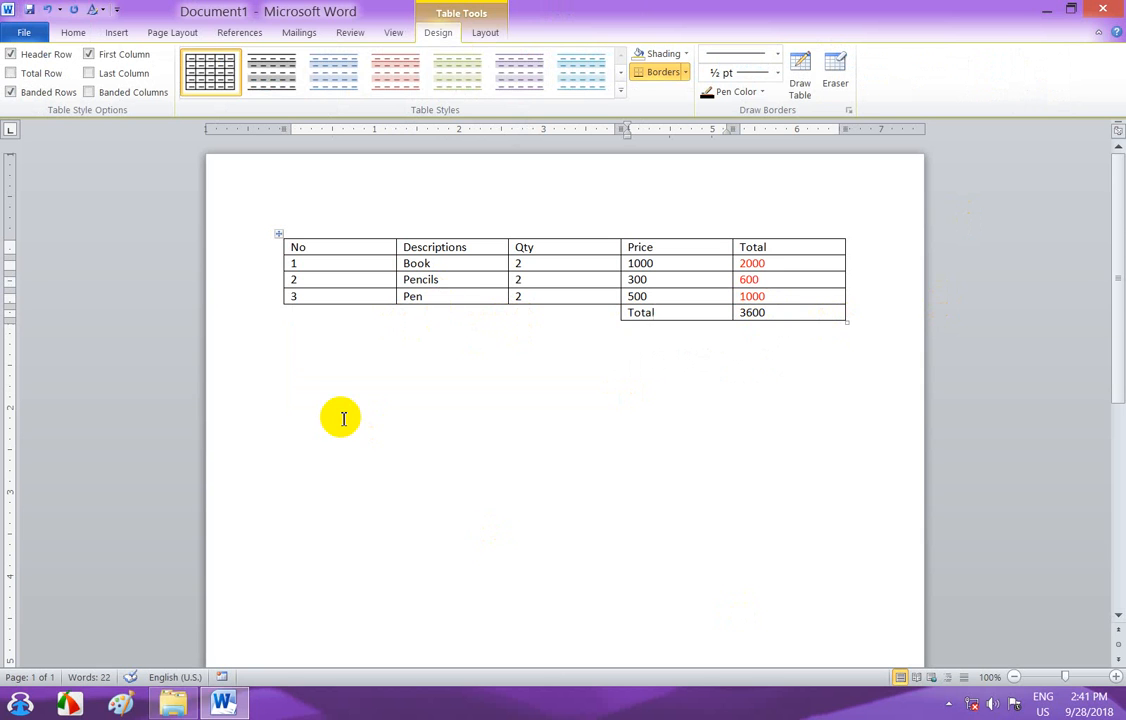
- Try the purple banded table style on the item table and undo it
left_click(519, 72)
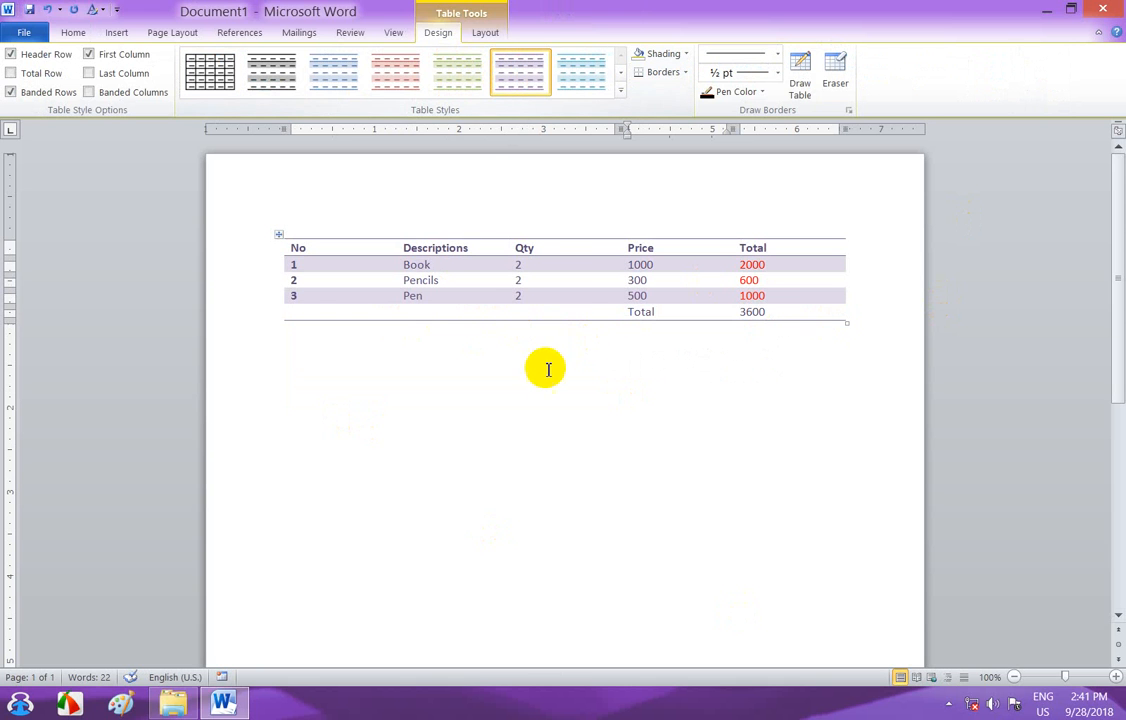
key("ctrl+z")
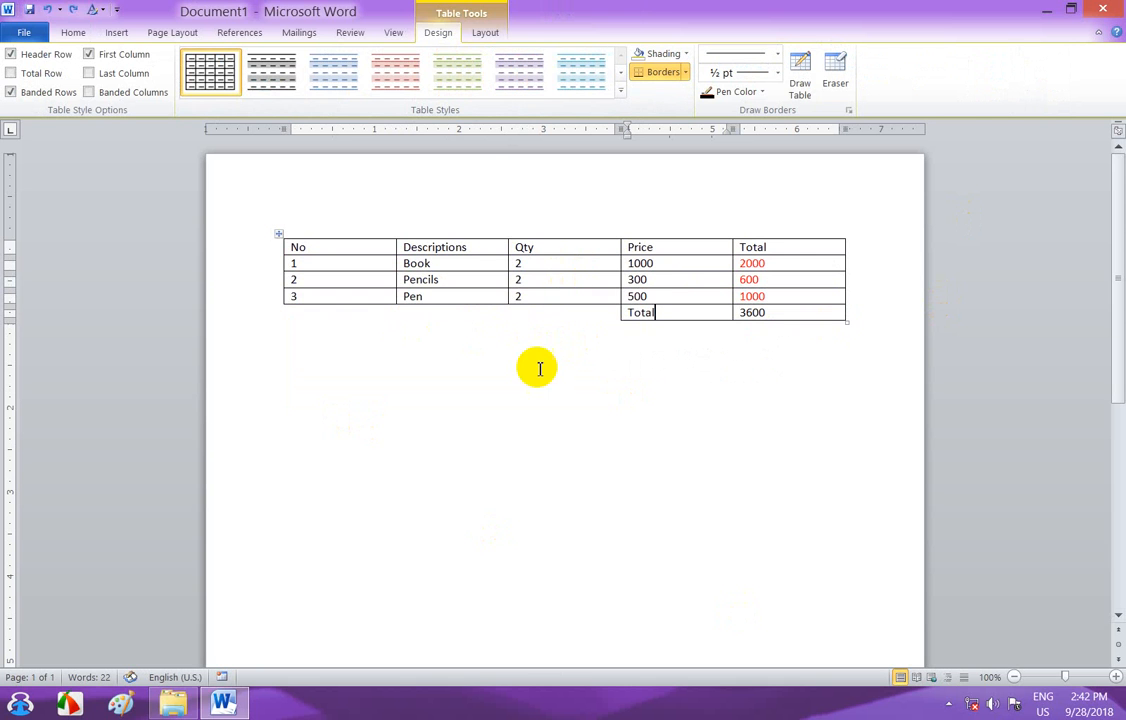
left_click(539, 364)
left_click(117, 33)
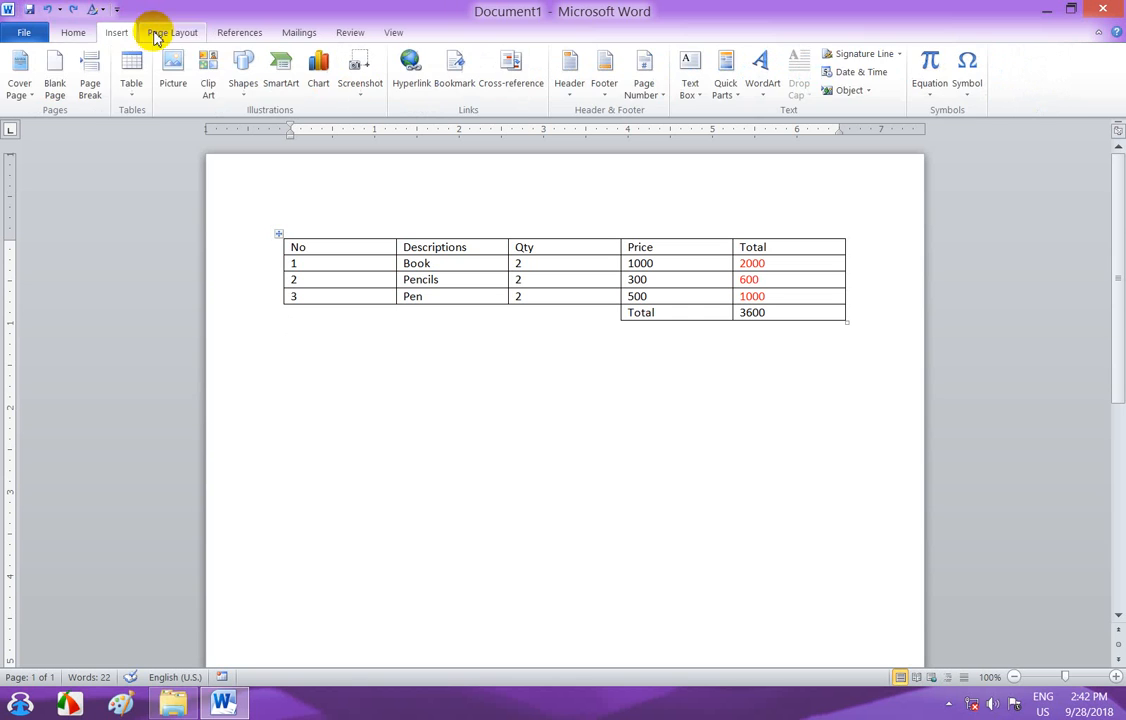
left_click(72, 33)
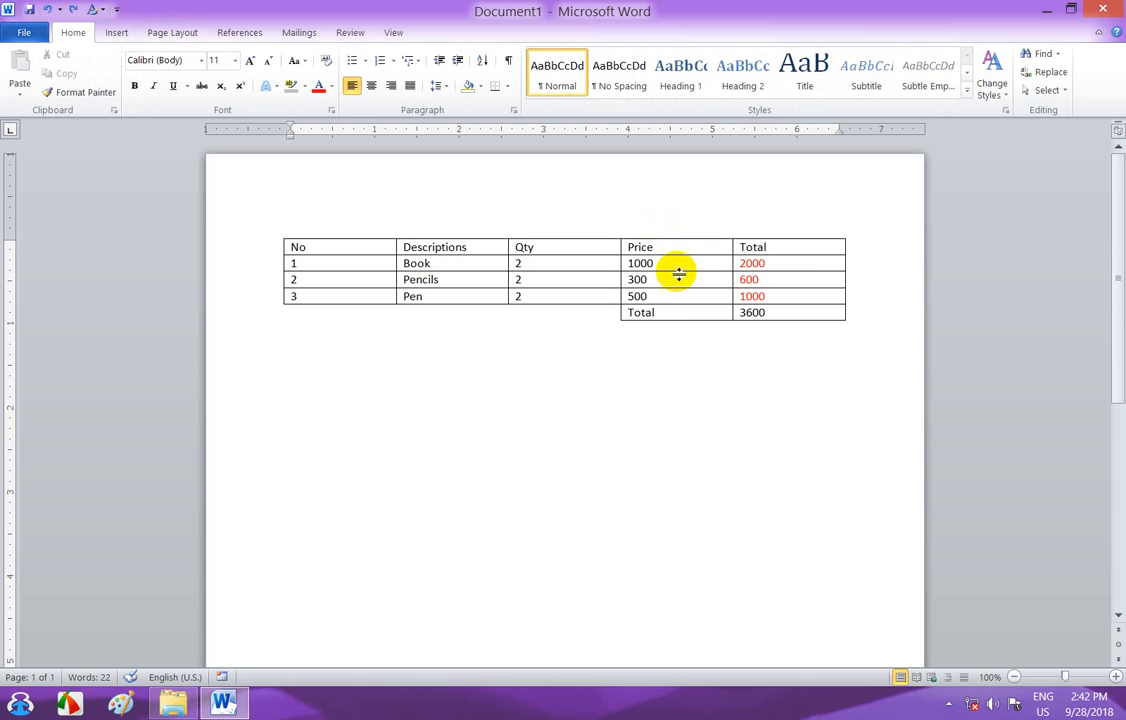
- Colour the Total label and the grand total amount in the table's last row red
left_click(627, 314)
left_click(690, 314)
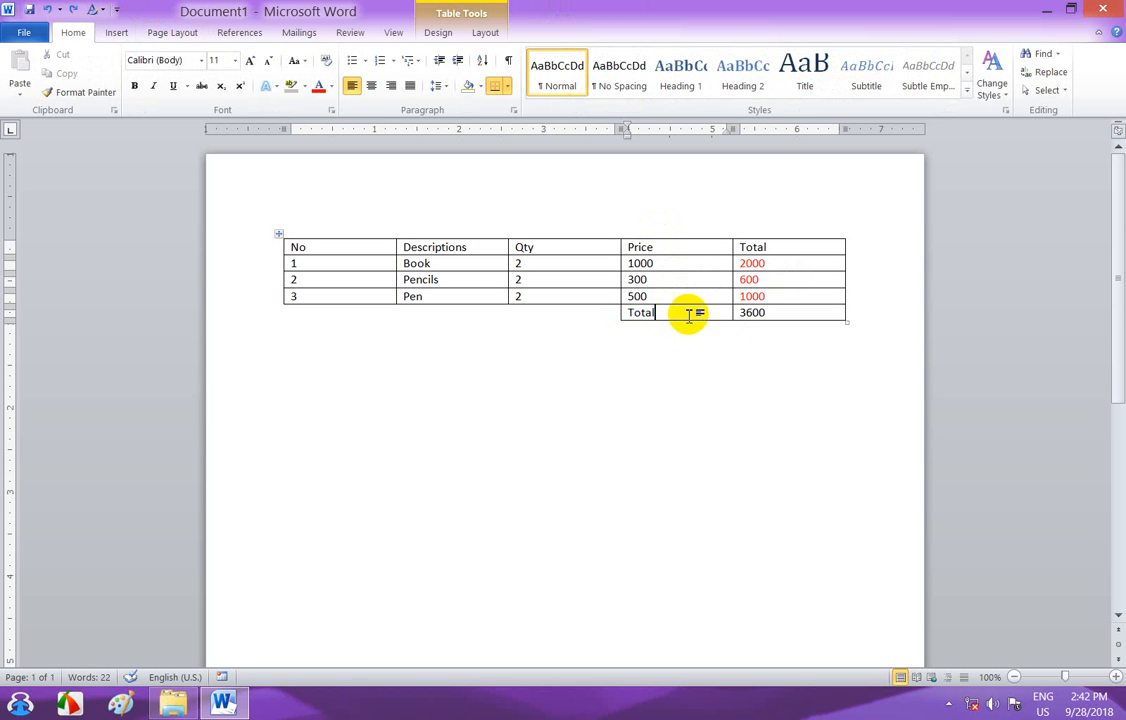
left_click_drag(627, 314, 776, 318)
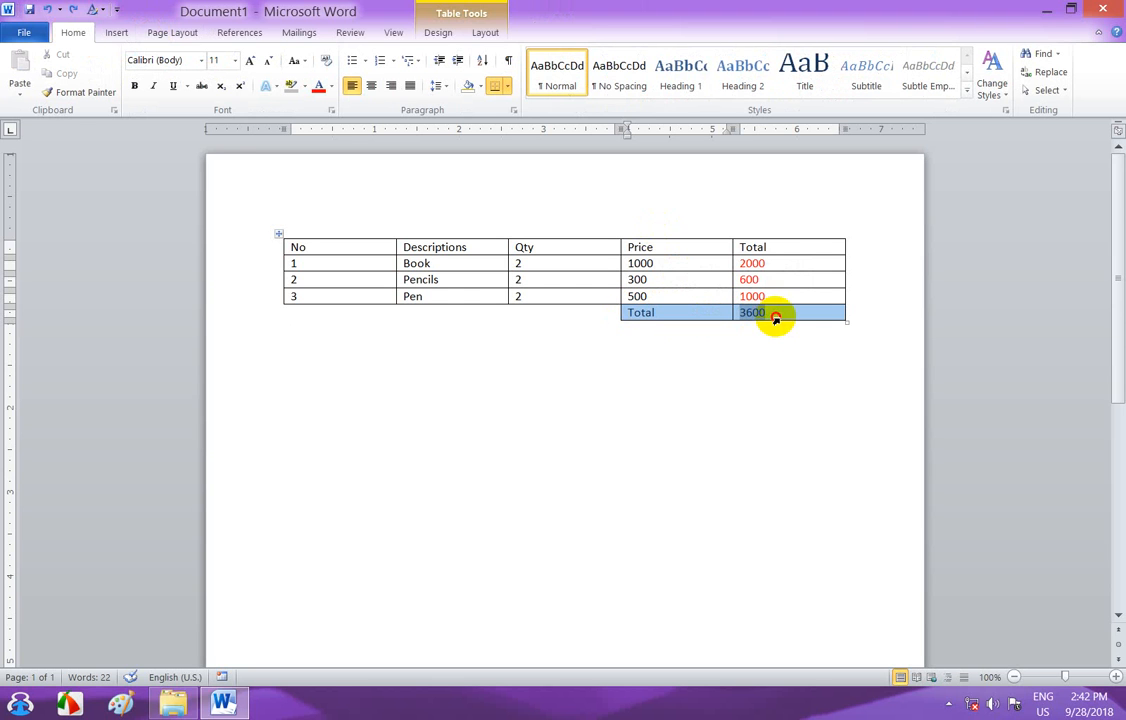
left_click(306, 88)
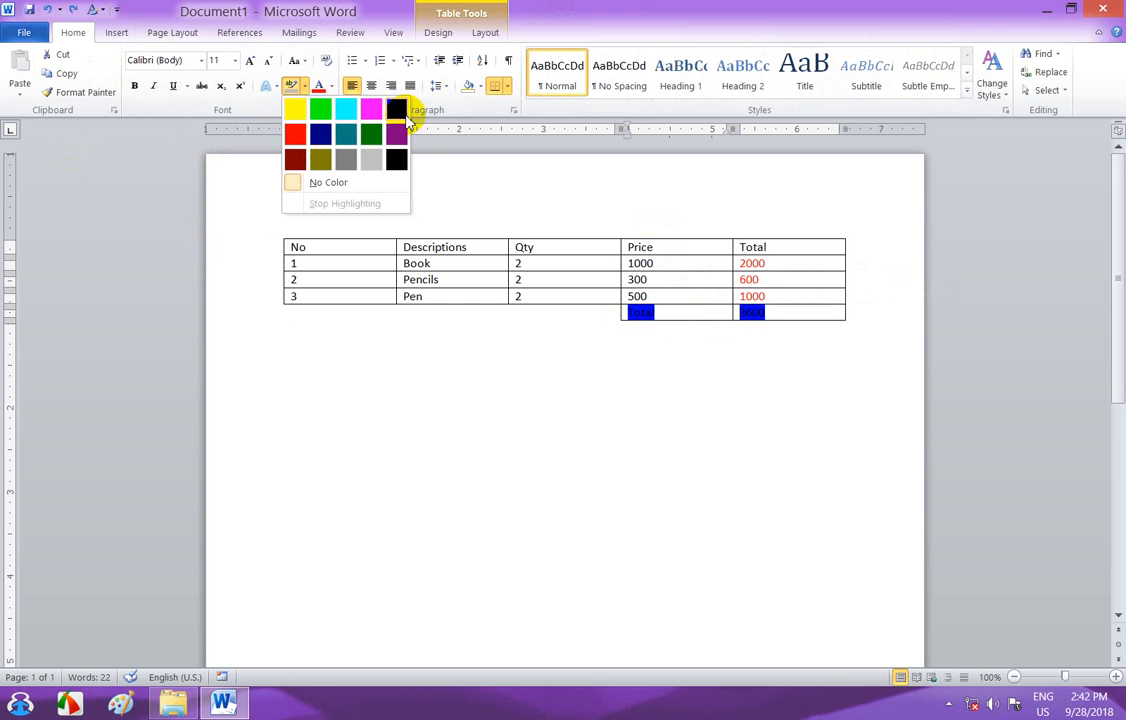
left_click(331, 86)
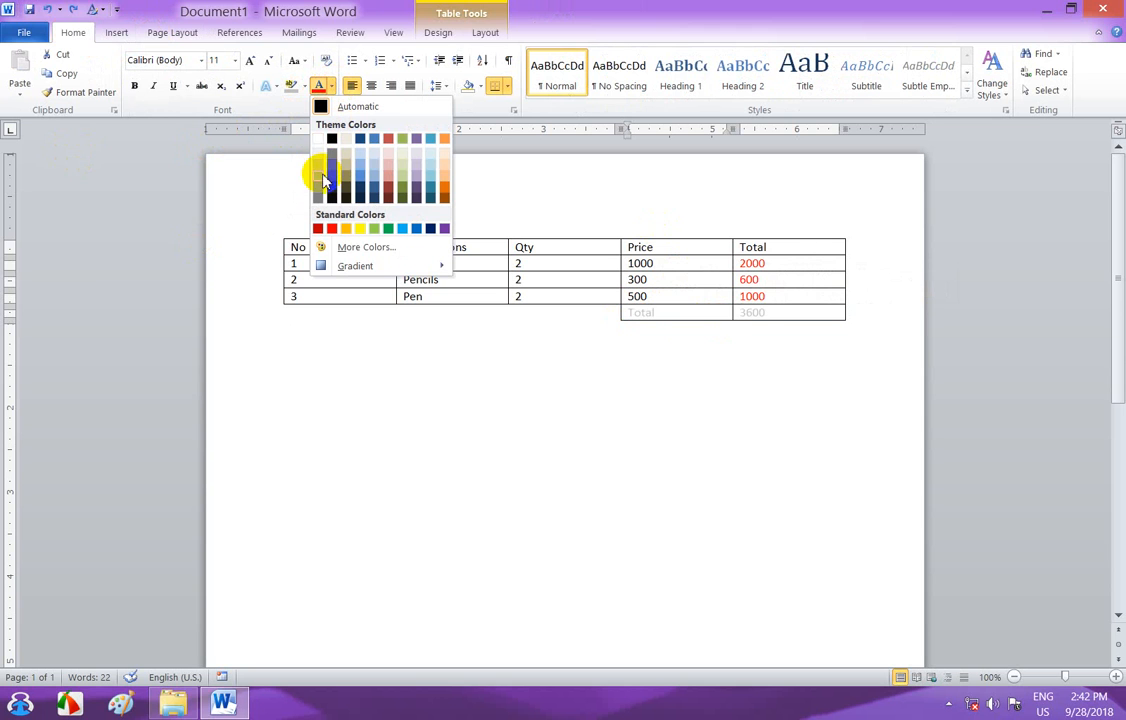
left_click(334, 228)
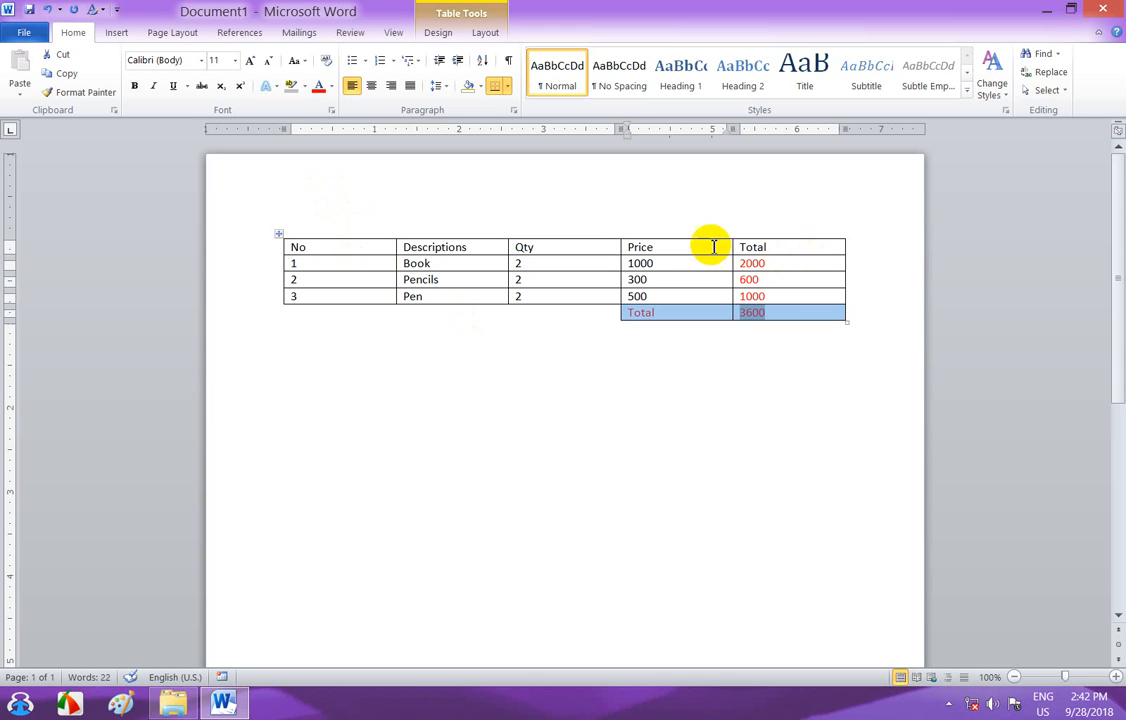
- Insert an empty line above the item table
left_click(291, 248)
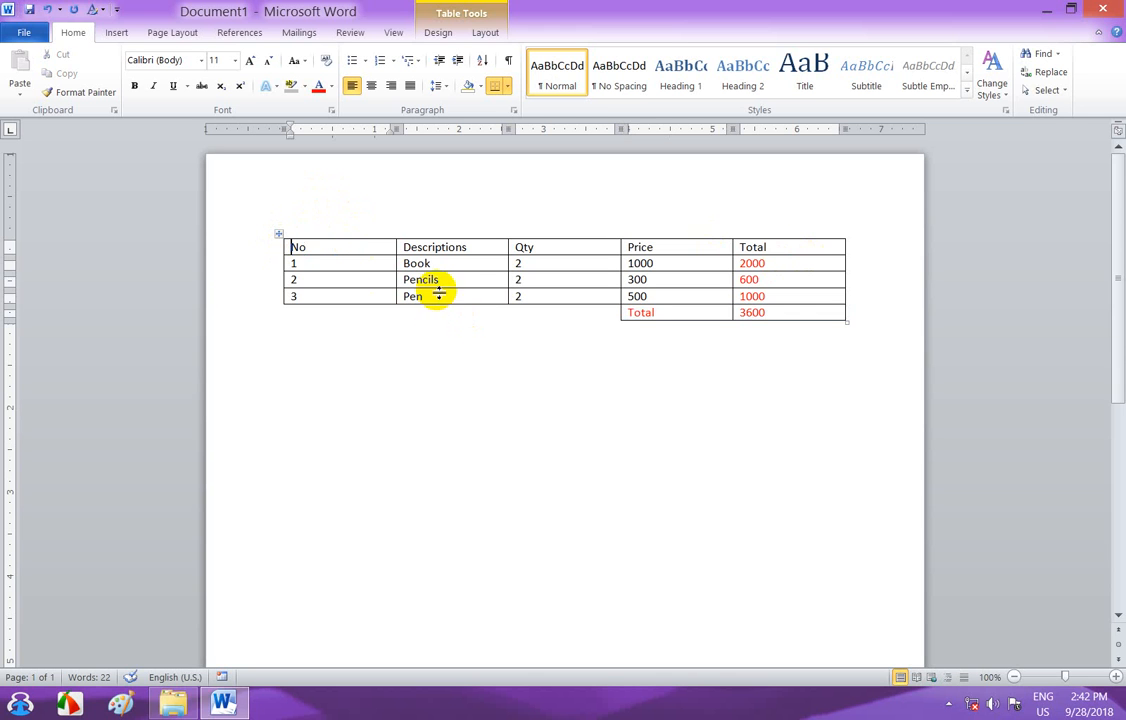
key("Return")
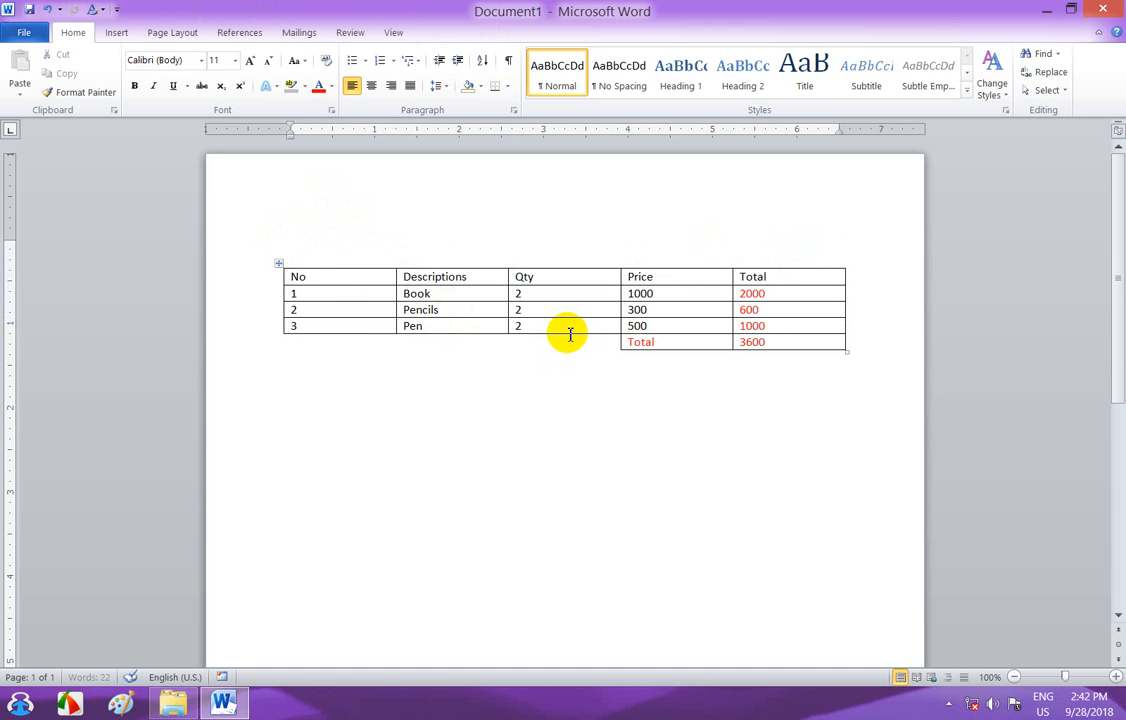
left_click(287, 282)
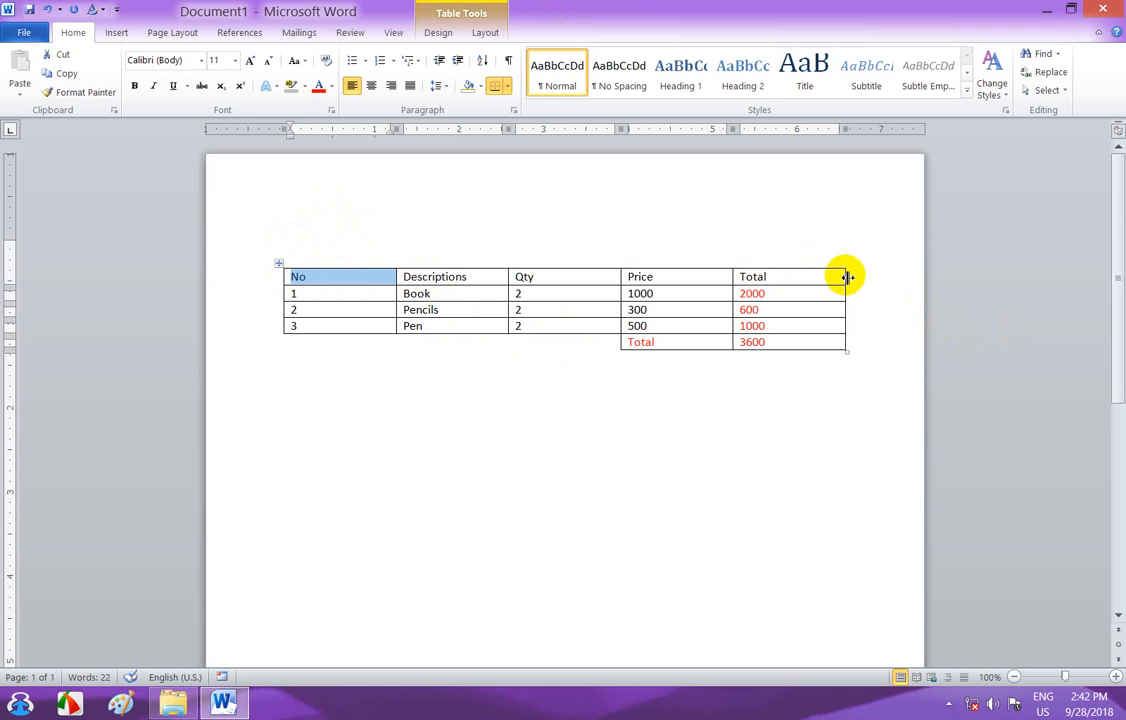
- Try making the header row taller with two empty lines below the Total heading
left_click(770, 277)
key("Return")
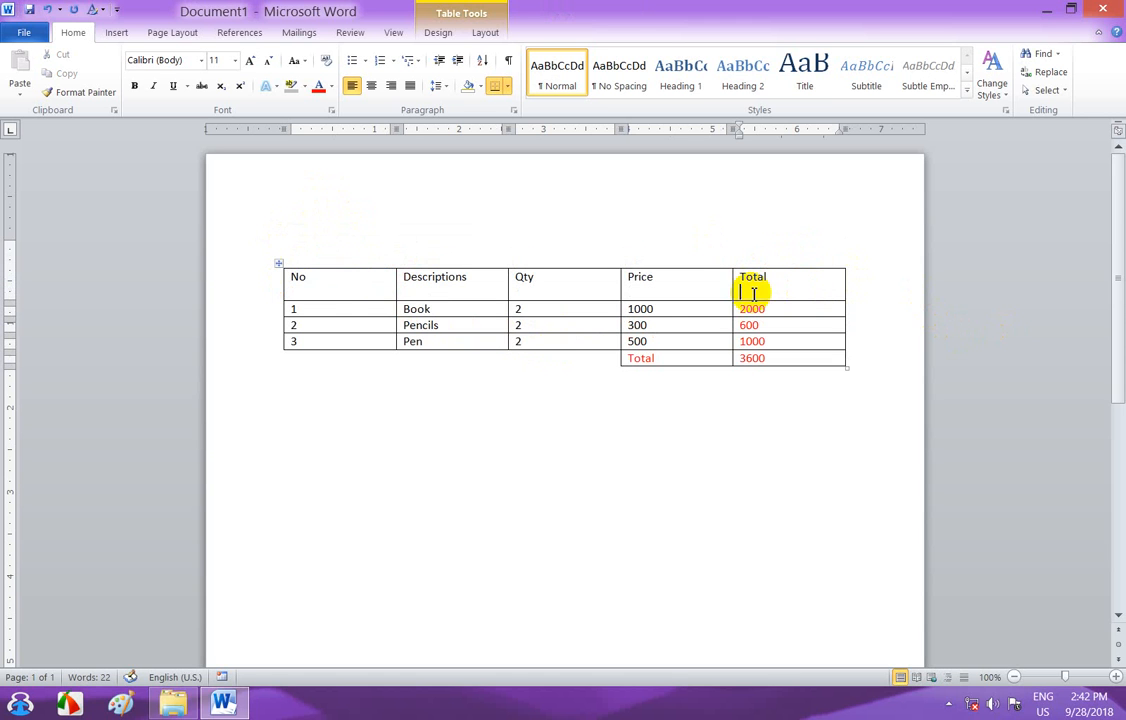
key("Return")
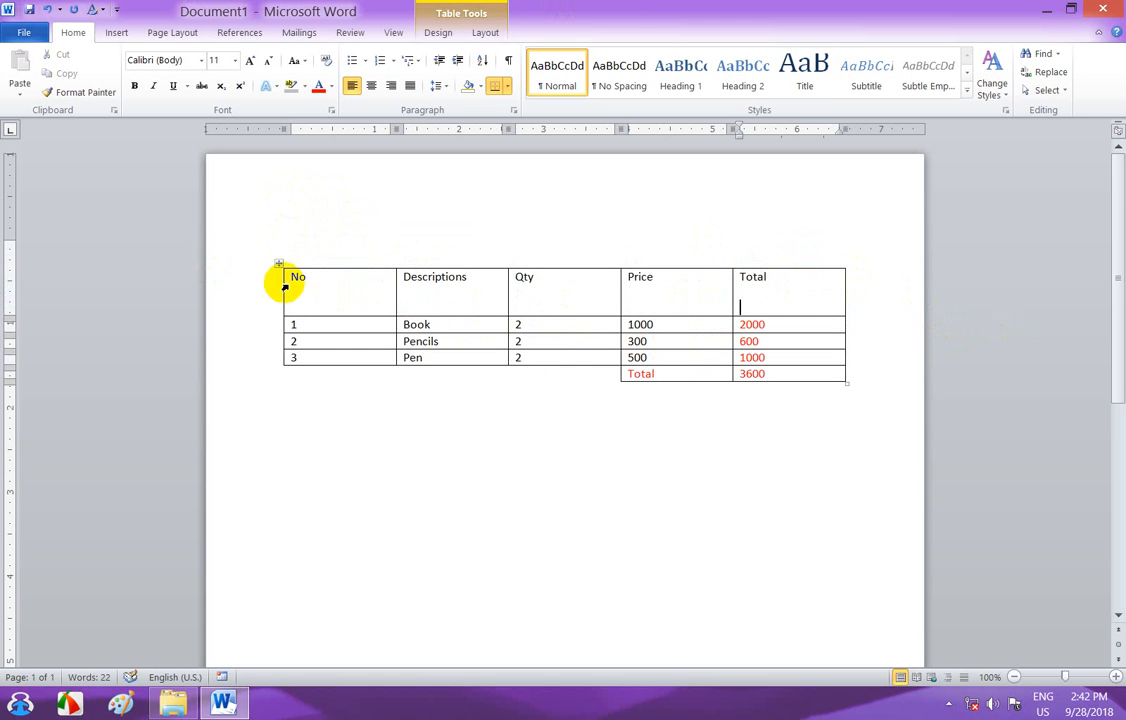
- Try enlarging the text of all header row headings to 20 pt
left_click(289, 280)
left_click(270, 293)
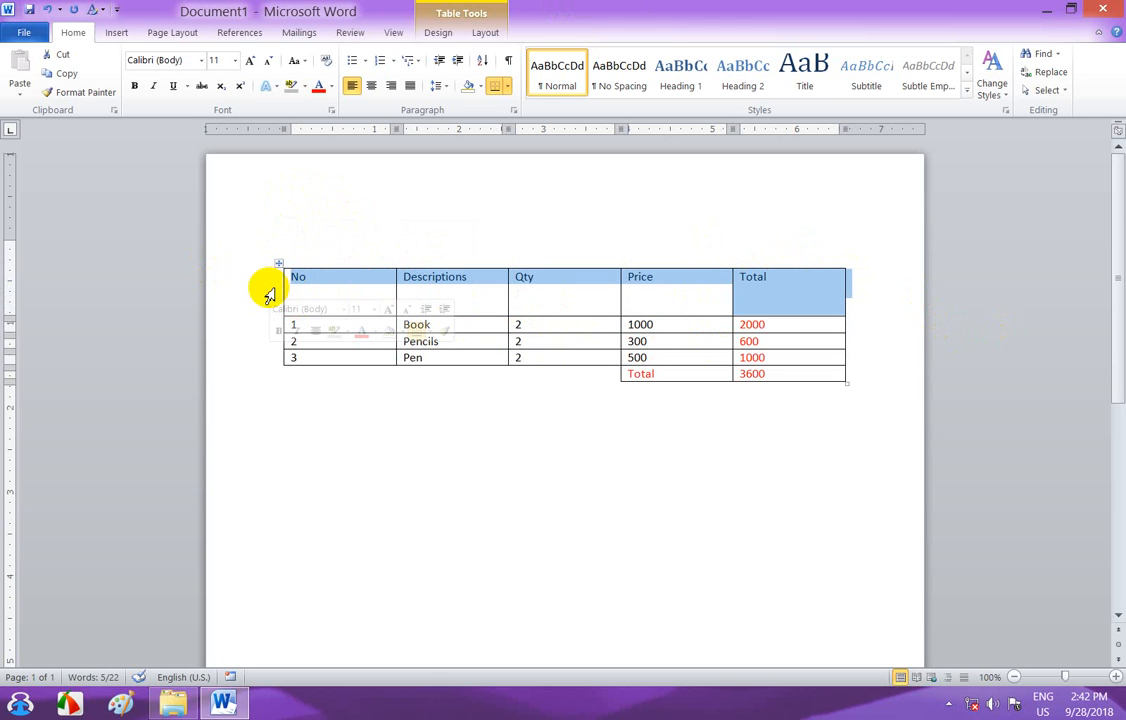
left_click(776, 293)
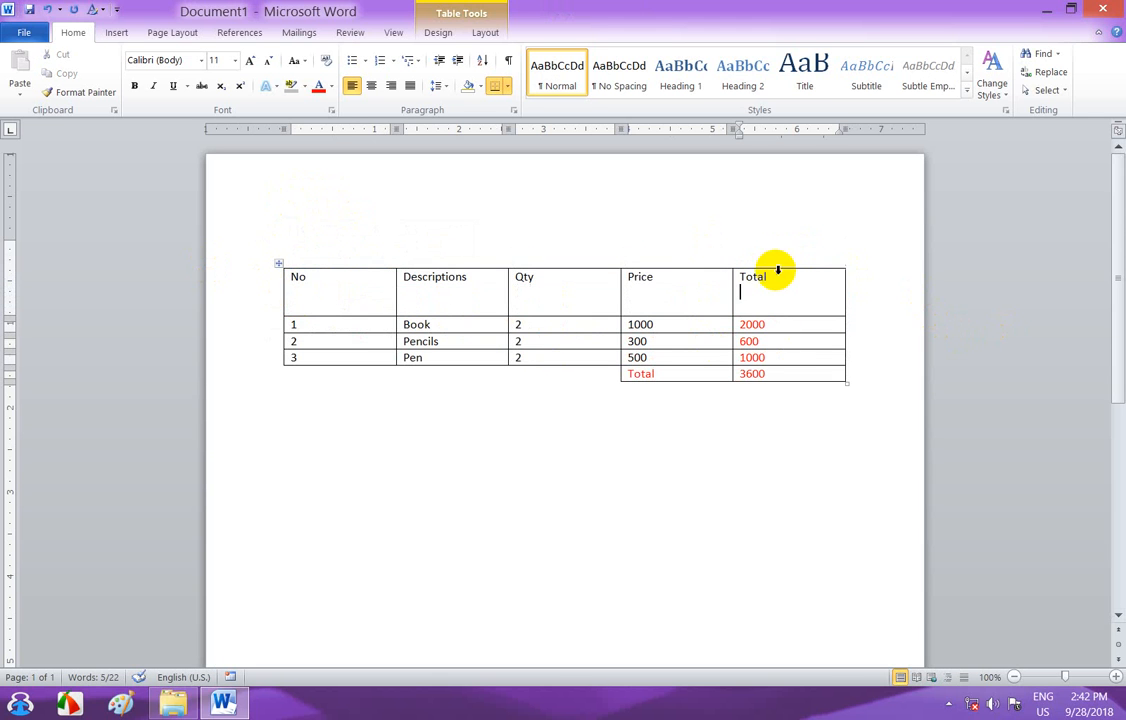
left_click_drag(770, 278, 322, 281)
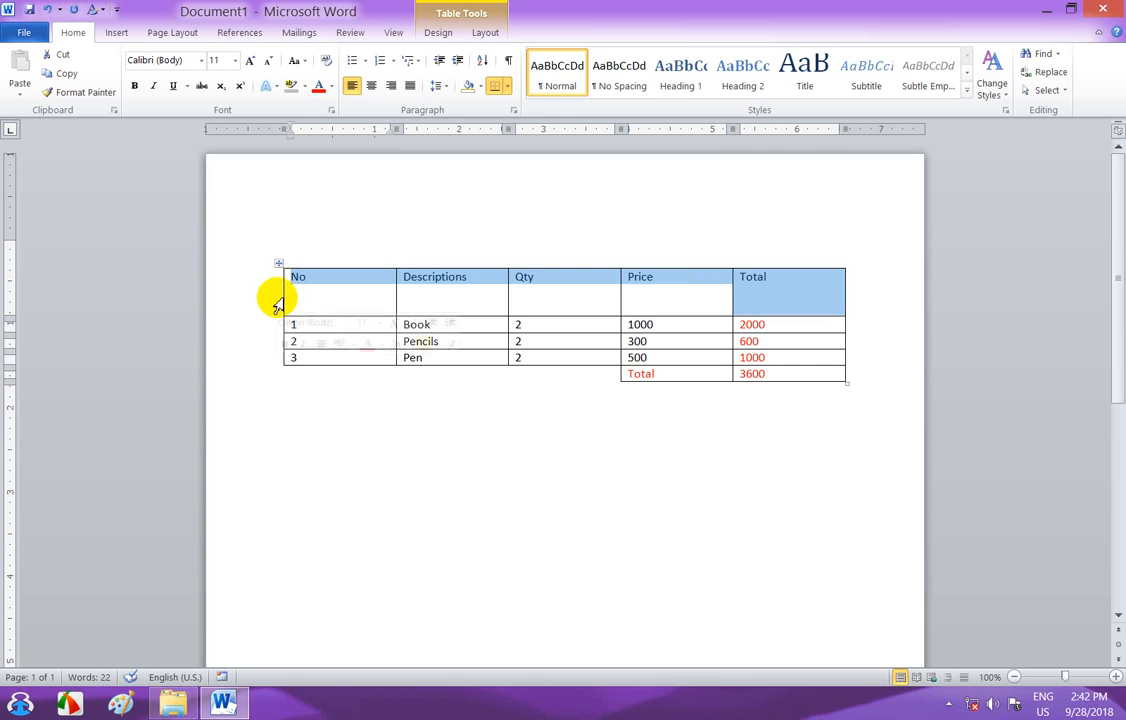
left_click(251, 61)
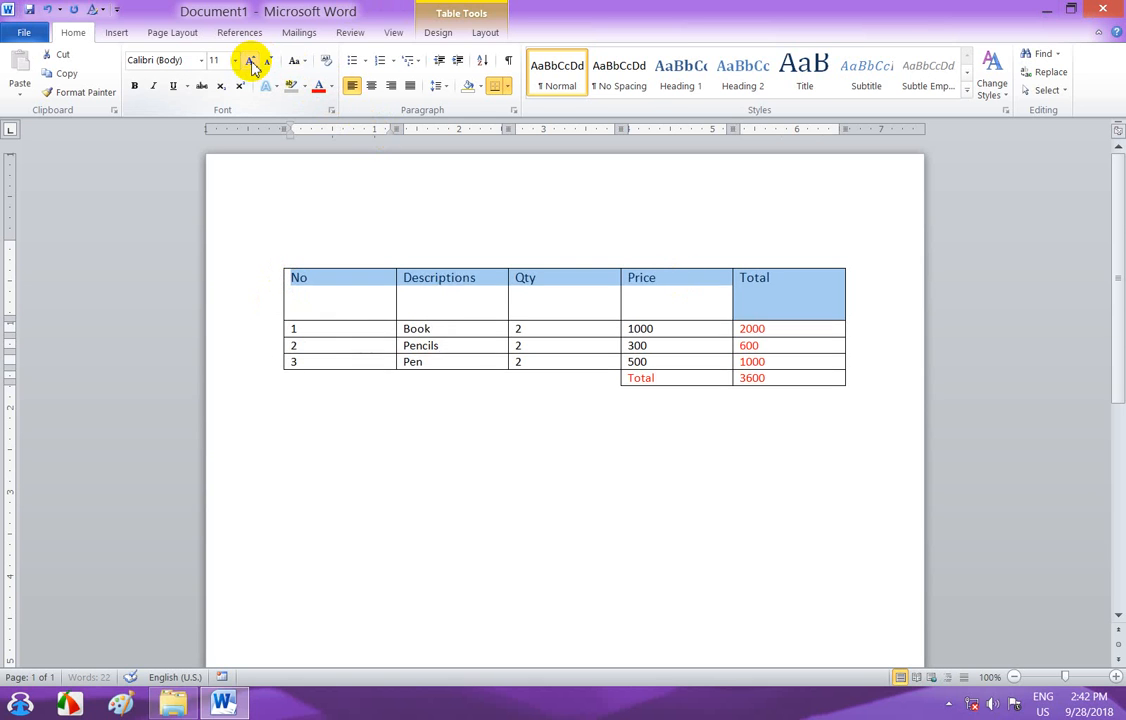
left_click(251, 61)
left_click(251, 61)
left_click(251, 61)
left_click(251, 61)
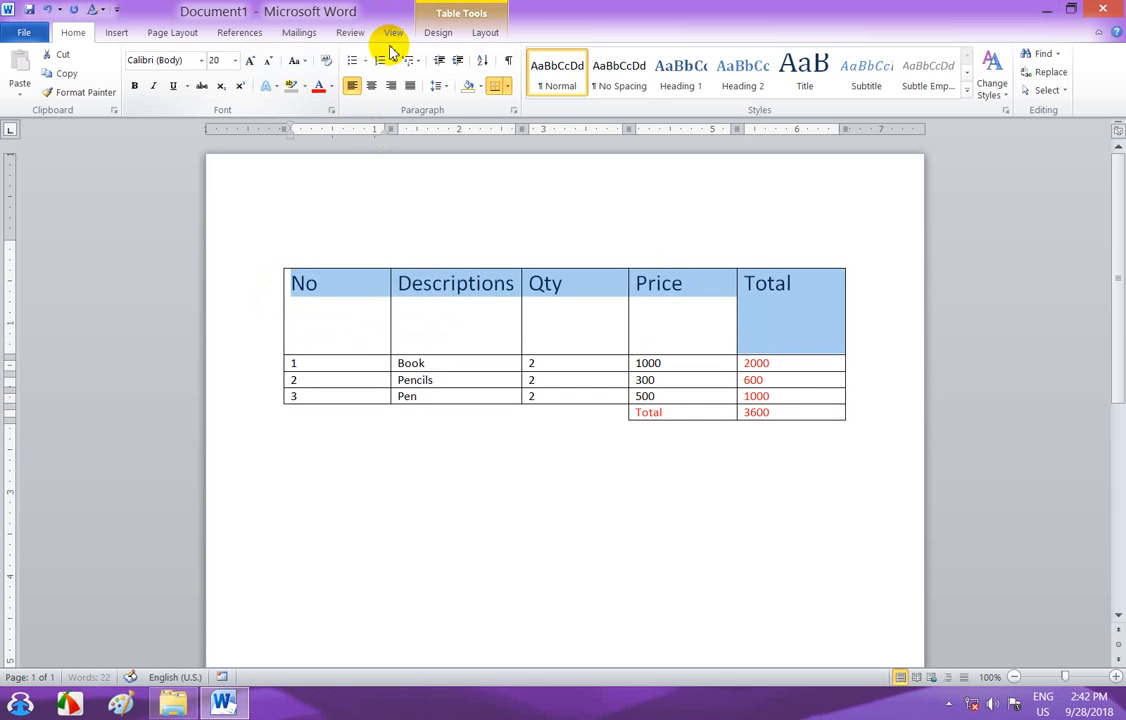
- Try centring the header row headings both horizontally and vertically in their cells
left_click(440, 33)
left_click(482, 36)
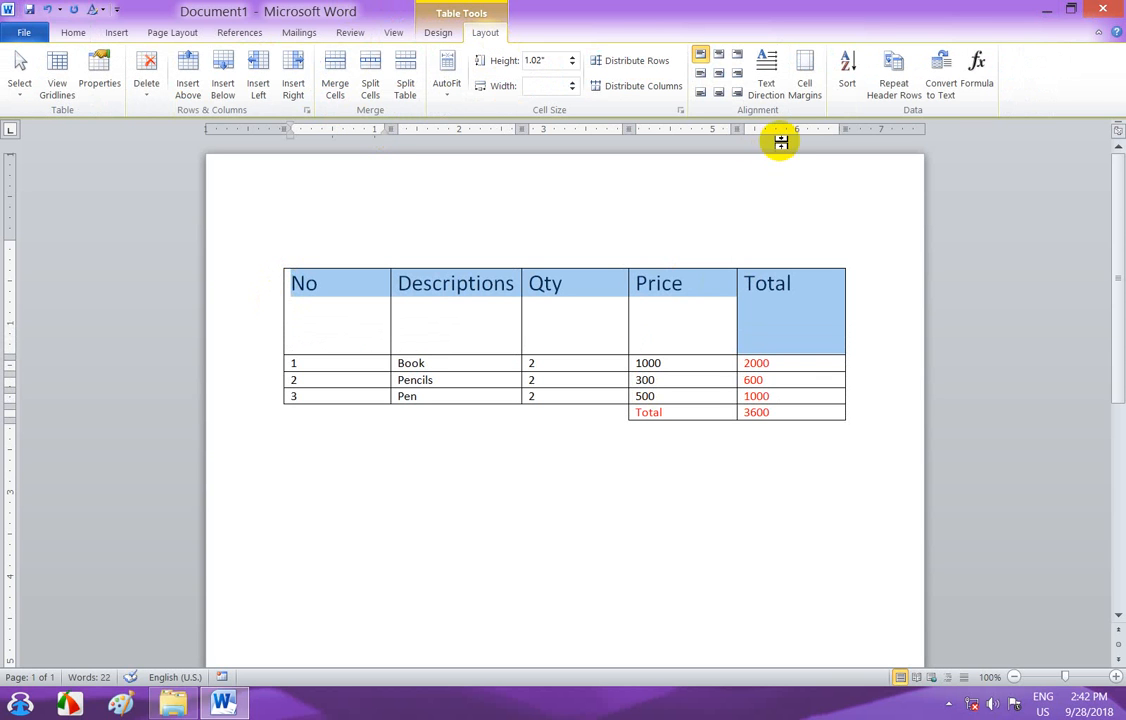
left_click(724, 76)
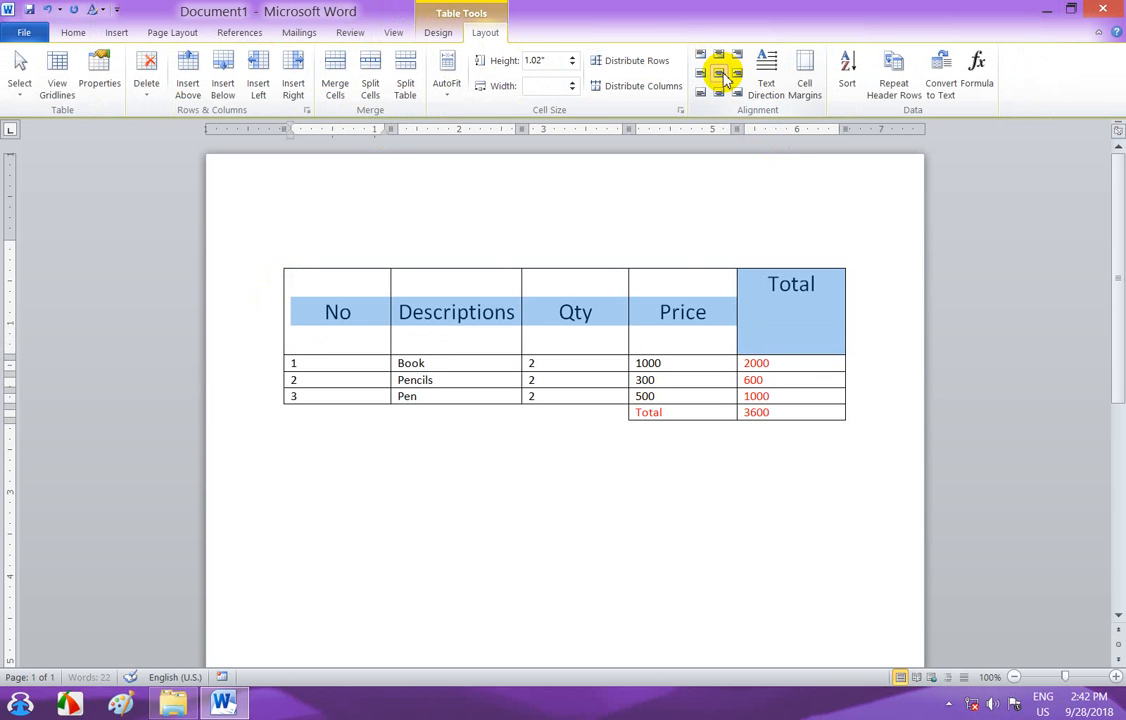
- Try adding two empty lines above the Total heading to level it with the other headings
left_click(764, 284)
left_click_drag(819, 327, 867, 350)
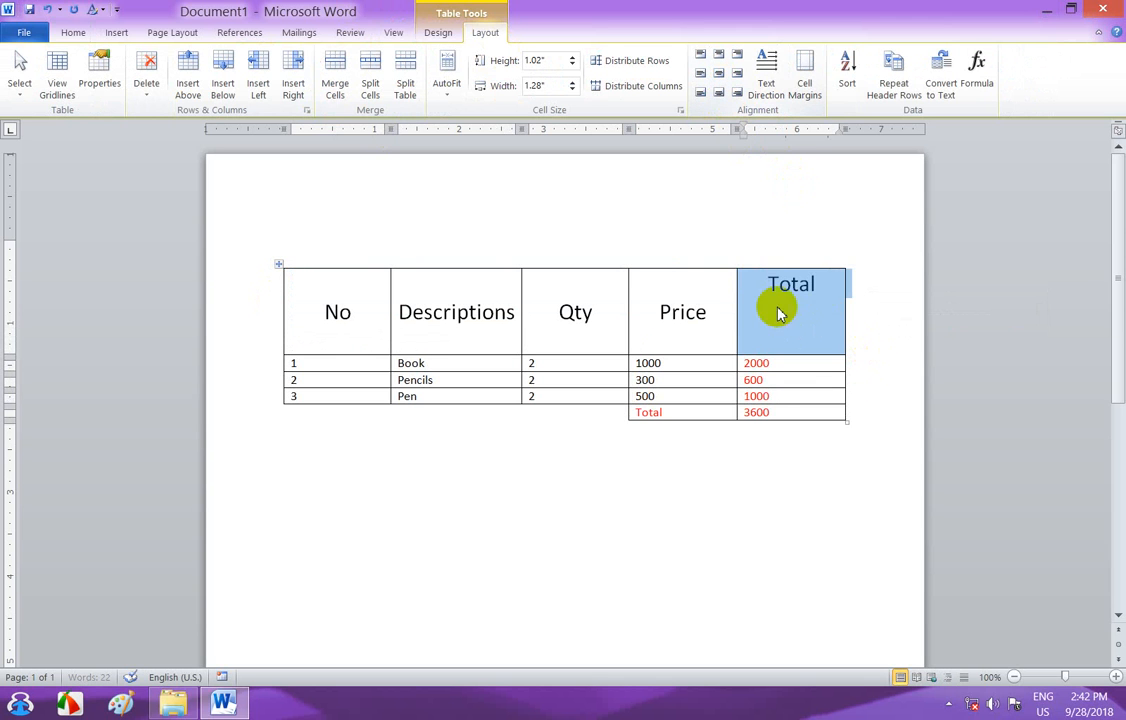
left_click(760, 268)
left_click(765, 285)
key("Return")
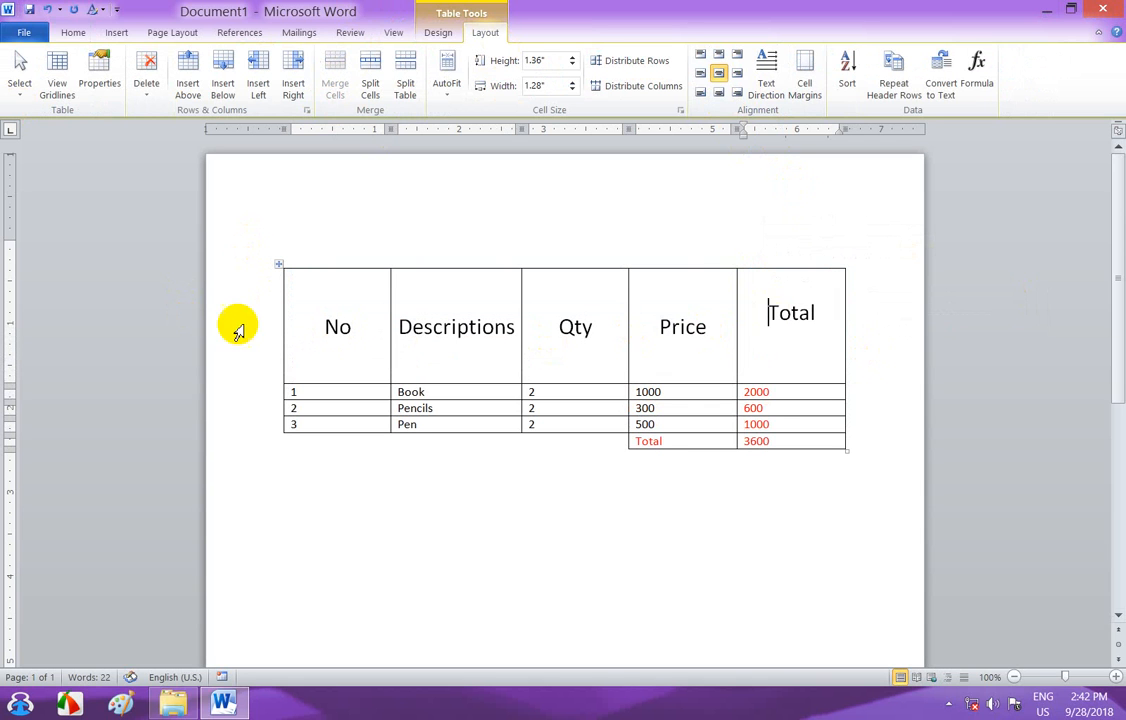
key("Return")
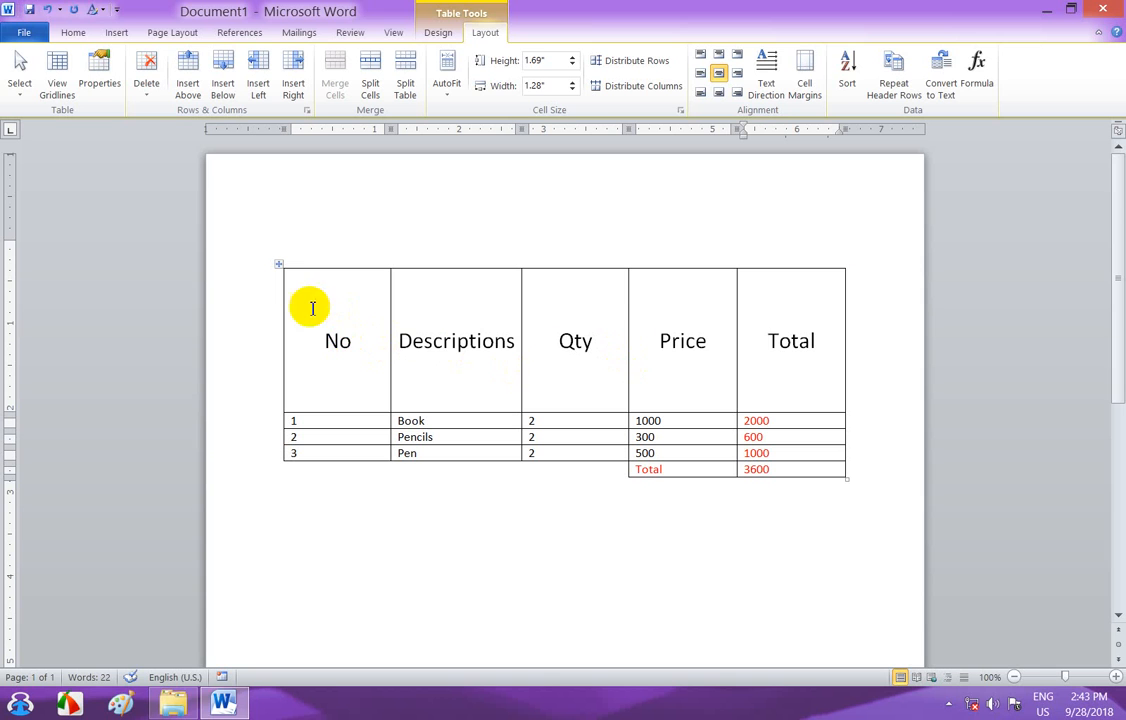
- Try enlarging the header row headings further to 26 pt
left_click_drag(307, 307, 640, 300)
left_click(265, 343)
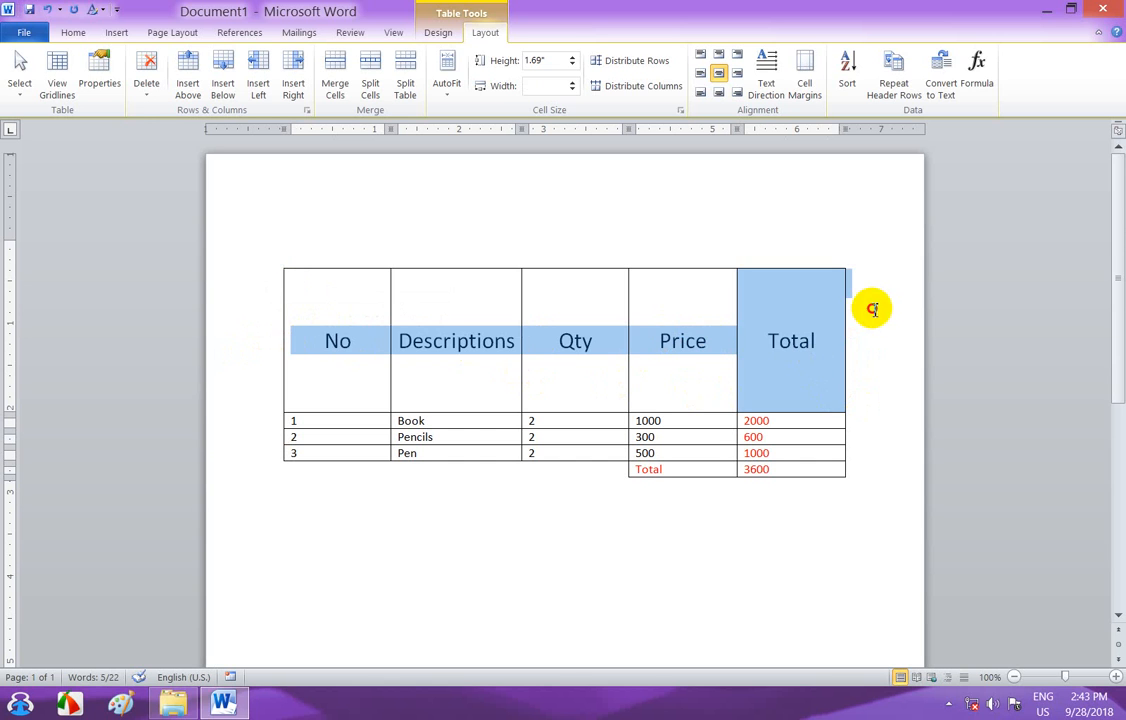
left_click(868, 306)
left_click_drag(290, 340, 810, 352)
left_click(72, 32)
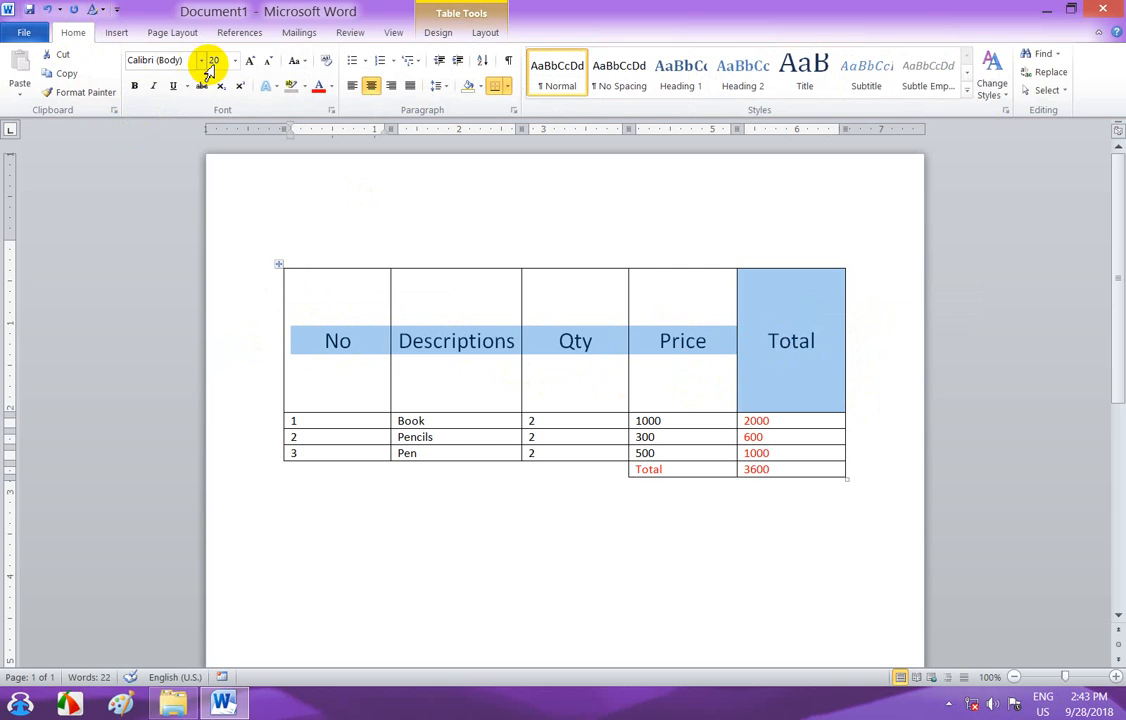
left_click(250, 64)
left_click(250, 64)
left_click(250, 64)
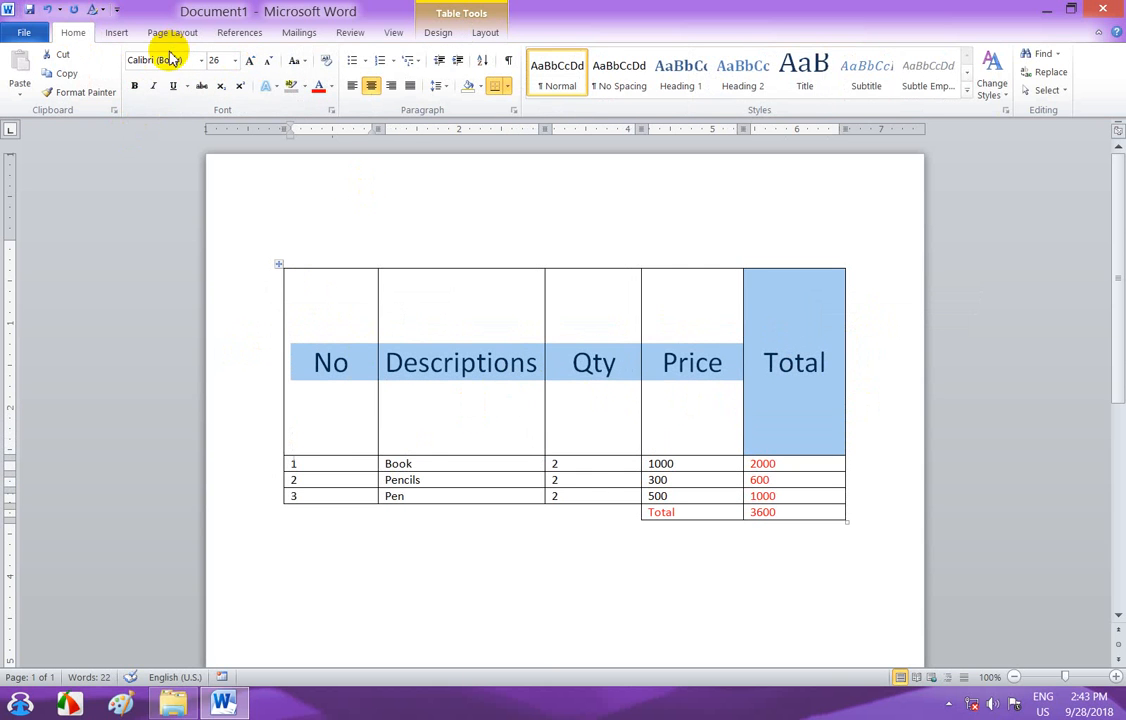
- Try aligning the No heading to the left of its cell
left_click(302, 443)
left_click(288, 448)
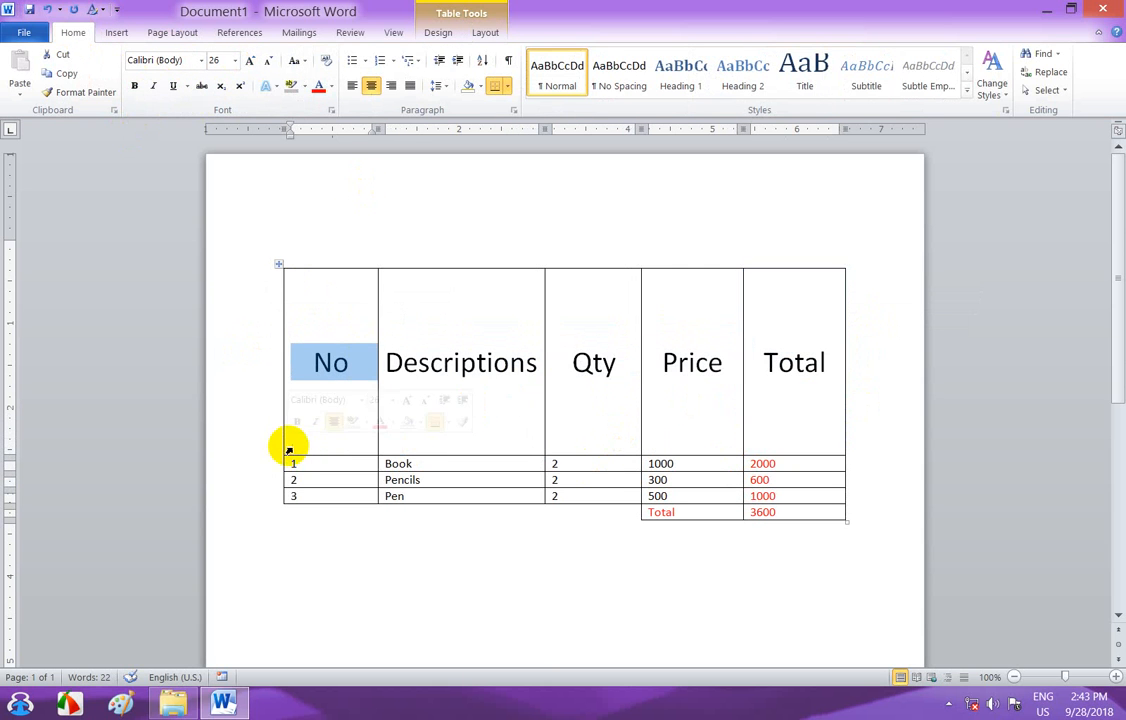
left_click(298, 449)
double_click(308, 360)
key("ctrl+l")
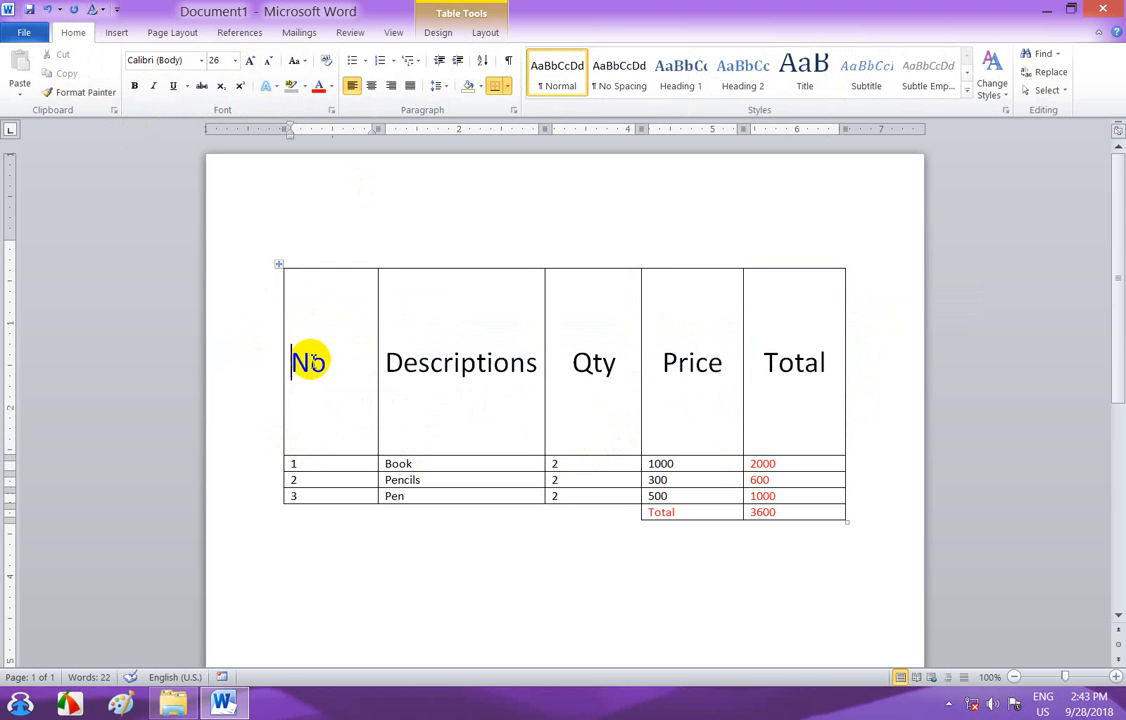
- Undo all the header row changes back to single-line, left-aligned 11 pt headings
key("ctrl+z")
key("ctrl+z")
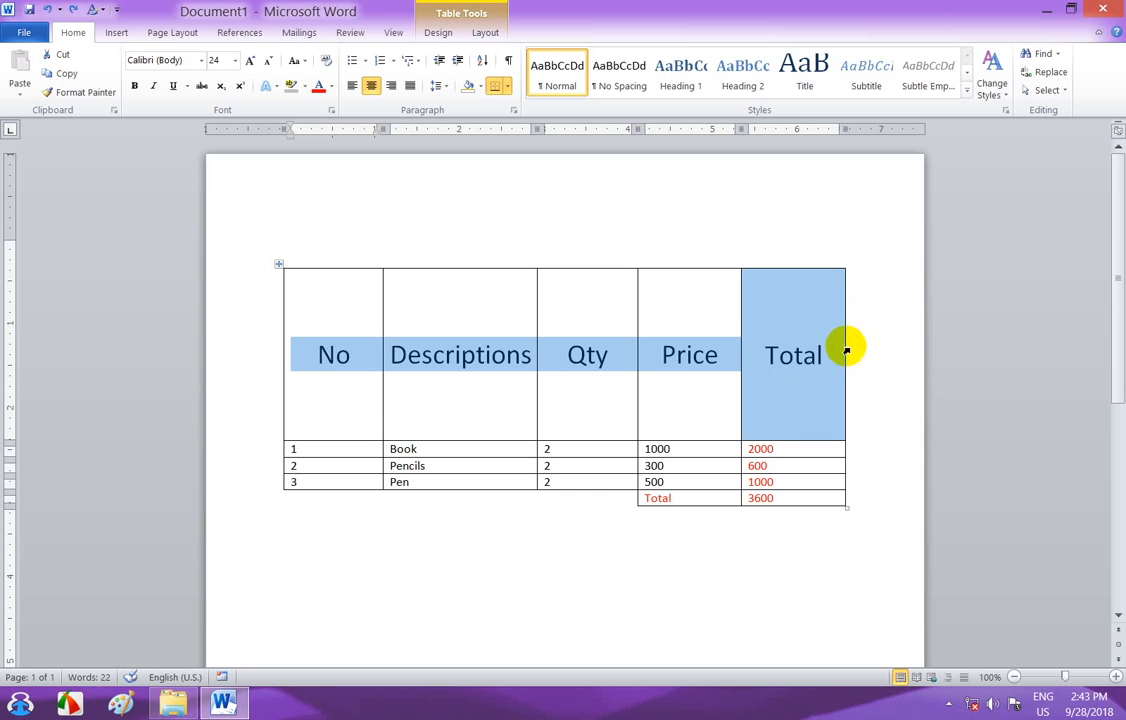
key("ctrl+z")
key("ctrl+z")
key("ctrl+z")
key("ctrl+z")
key("ctrl+z")
key("ctrl+z")
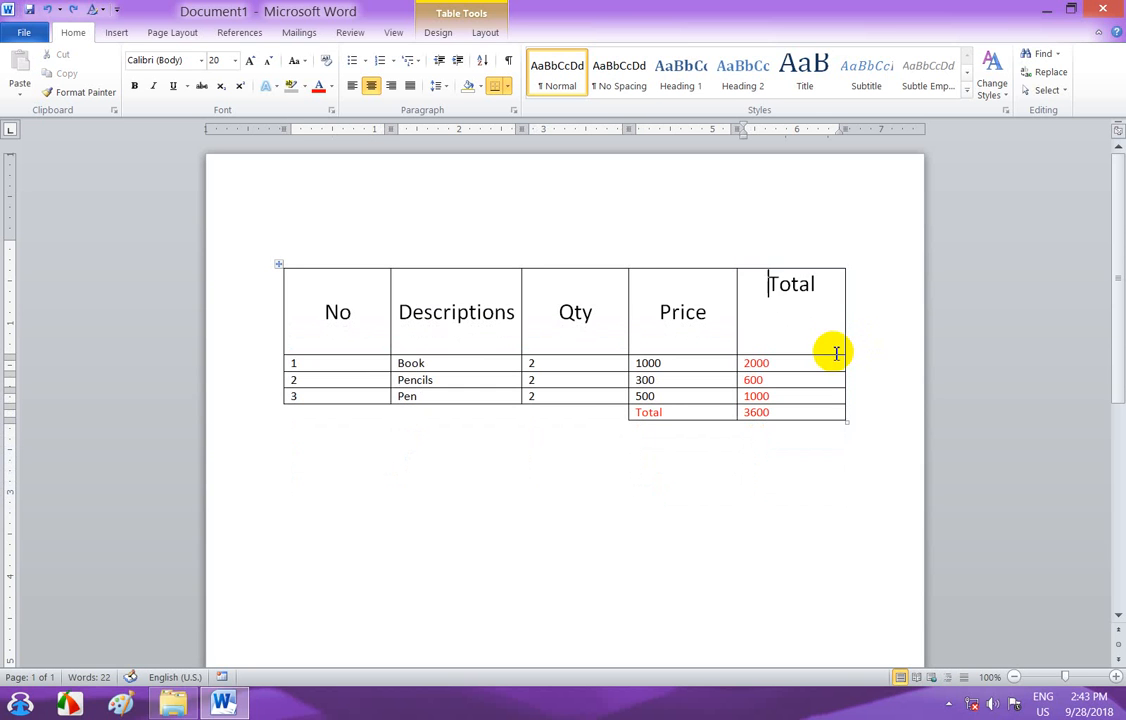
key("ctrl+z")
key("ctrl+z")
key("ctrl+z")
key("ctrl+z")
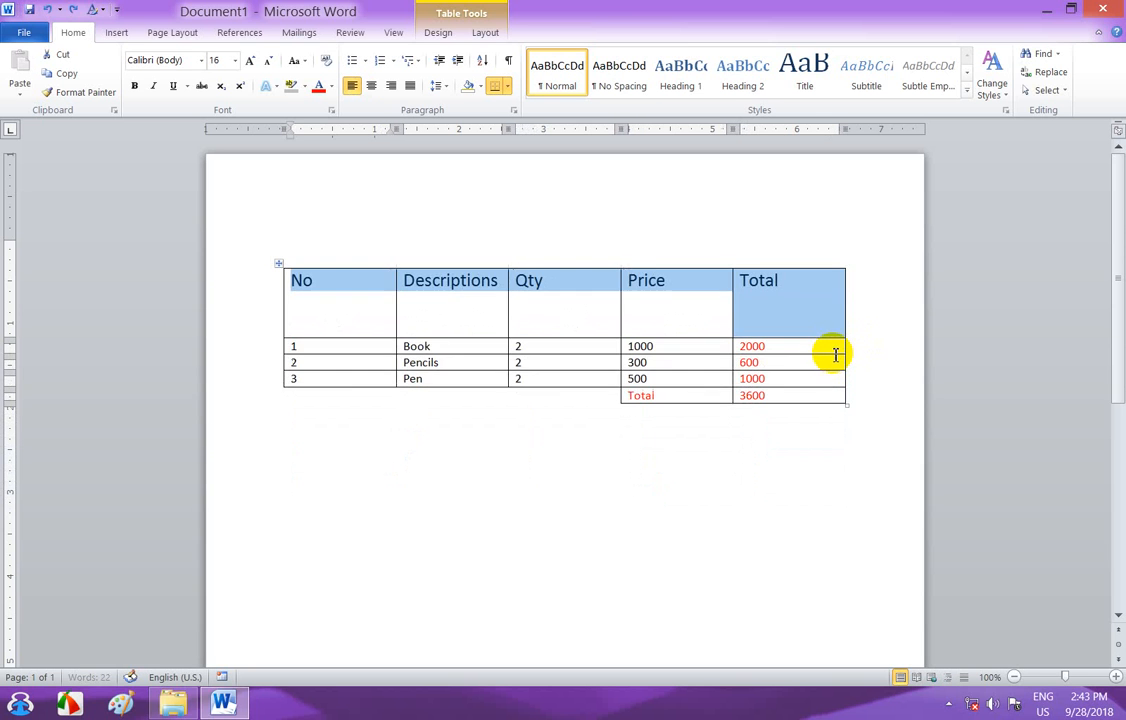
key("ctrl+z")
key("ctrl+z")
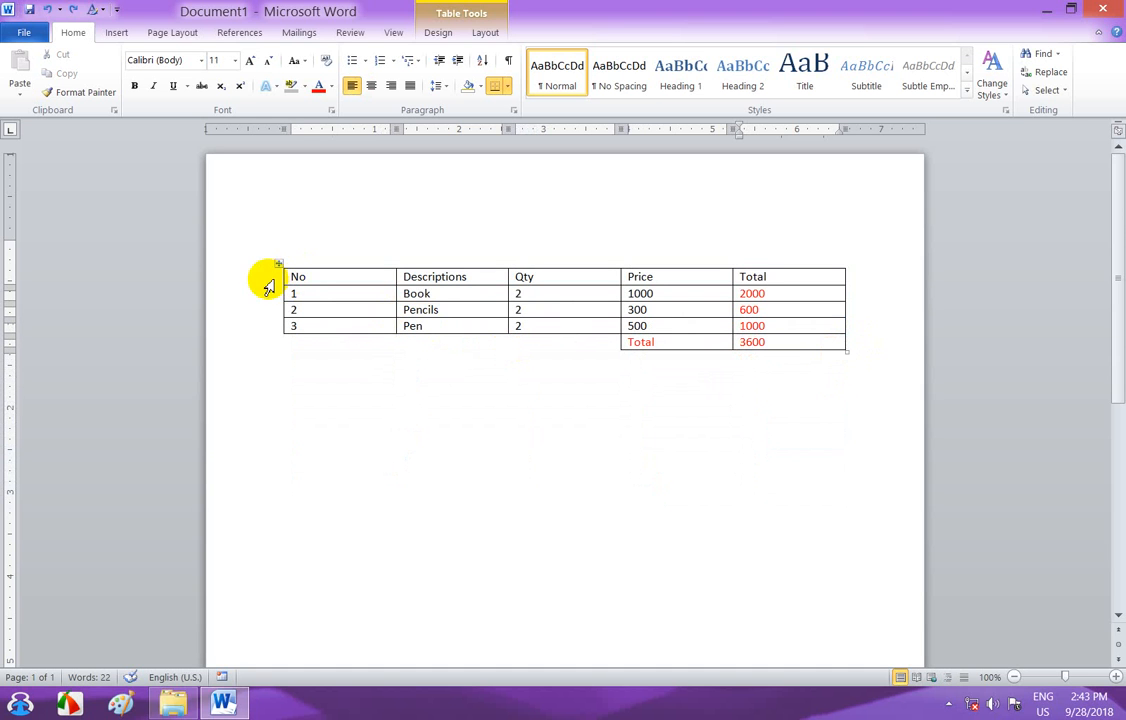
- Enlarge the whole header row's text to 24 pt and centre it horizontally
left_click(269, 277)
left_click(251, 61)
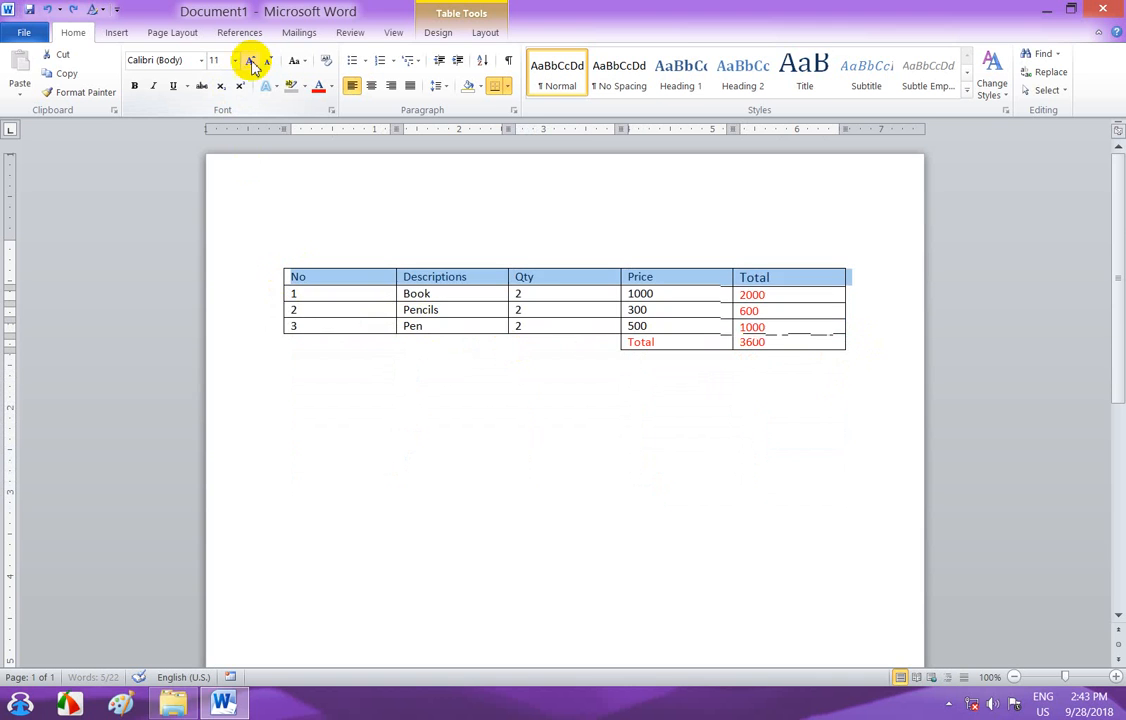
left_click(251, 61)
left_click(251, 61)
left_click(251, 62)
left_click(251, 62)
left_click(250, 64)
left_click(250, 64)
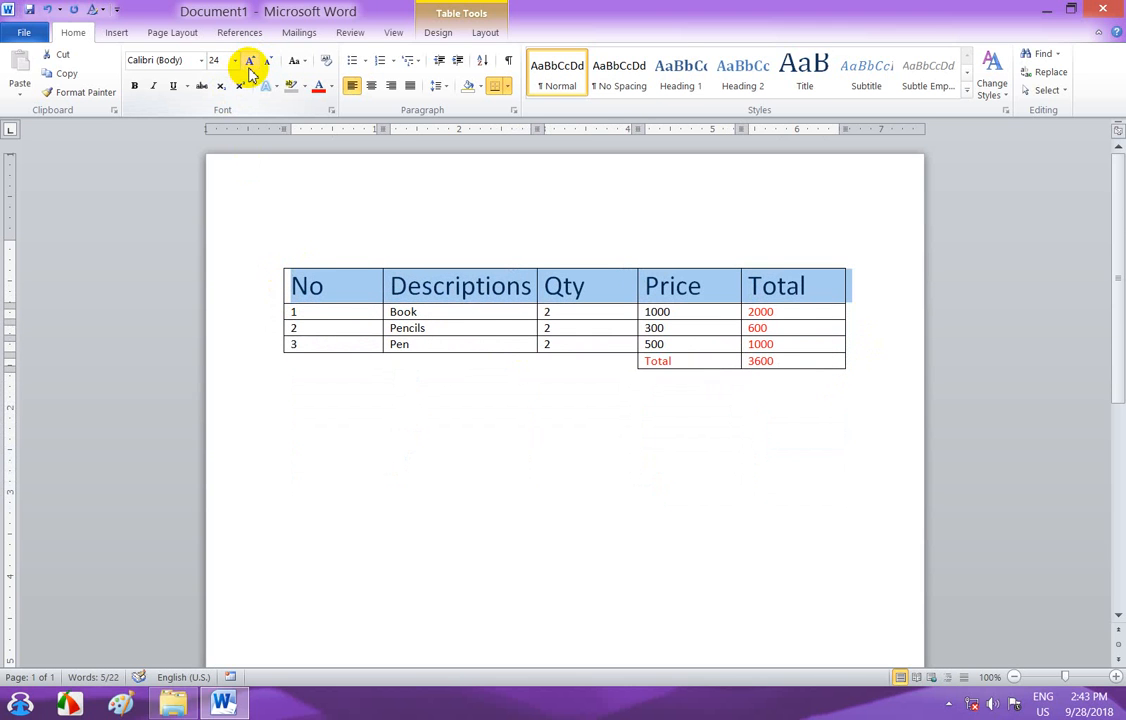
left_click(371, 87)
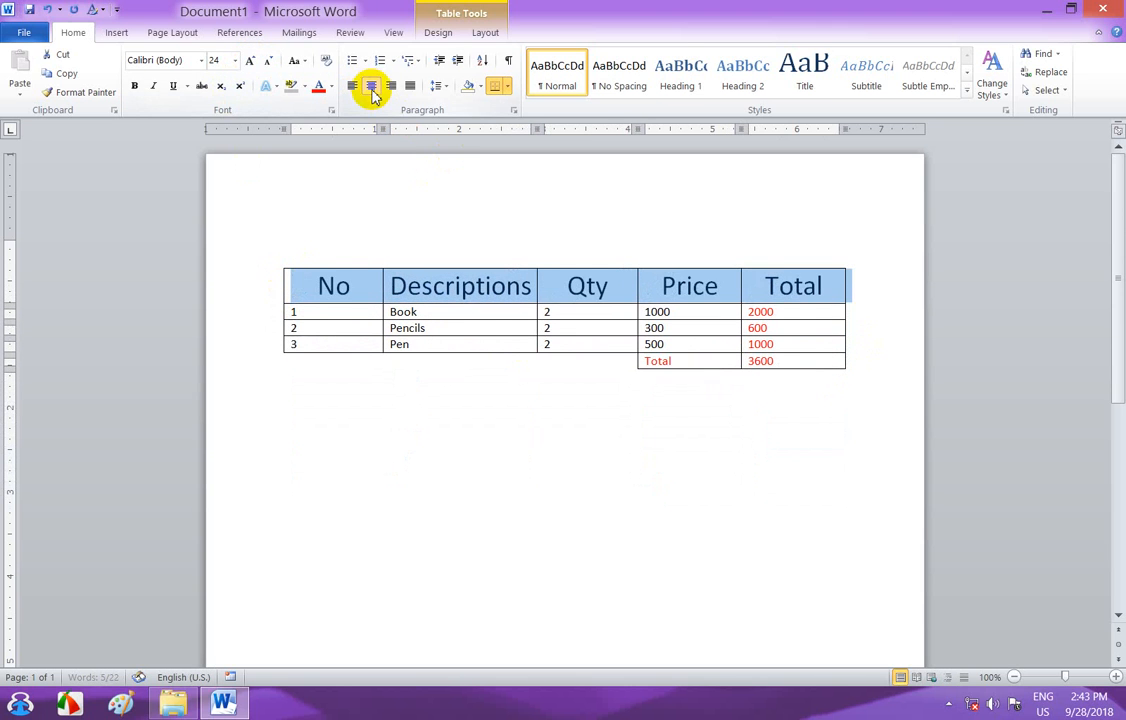
left_click(415, 460)
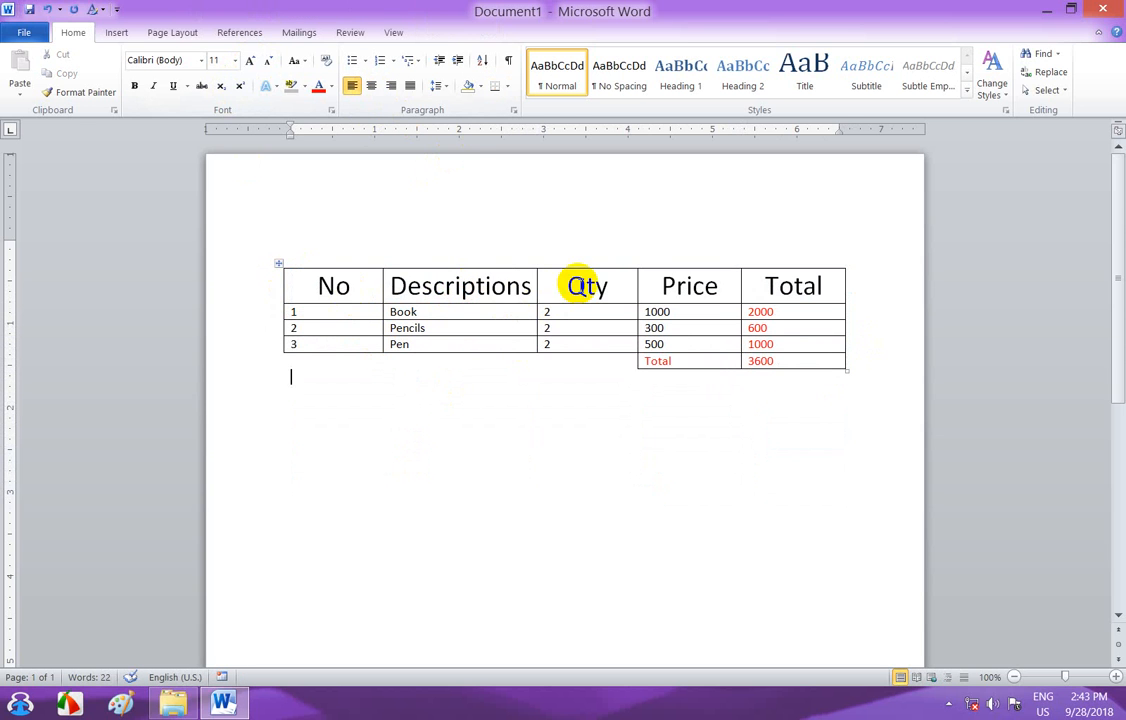
- Try adding two rows below the grand total row, and undo both additions
left_click(586, 287)
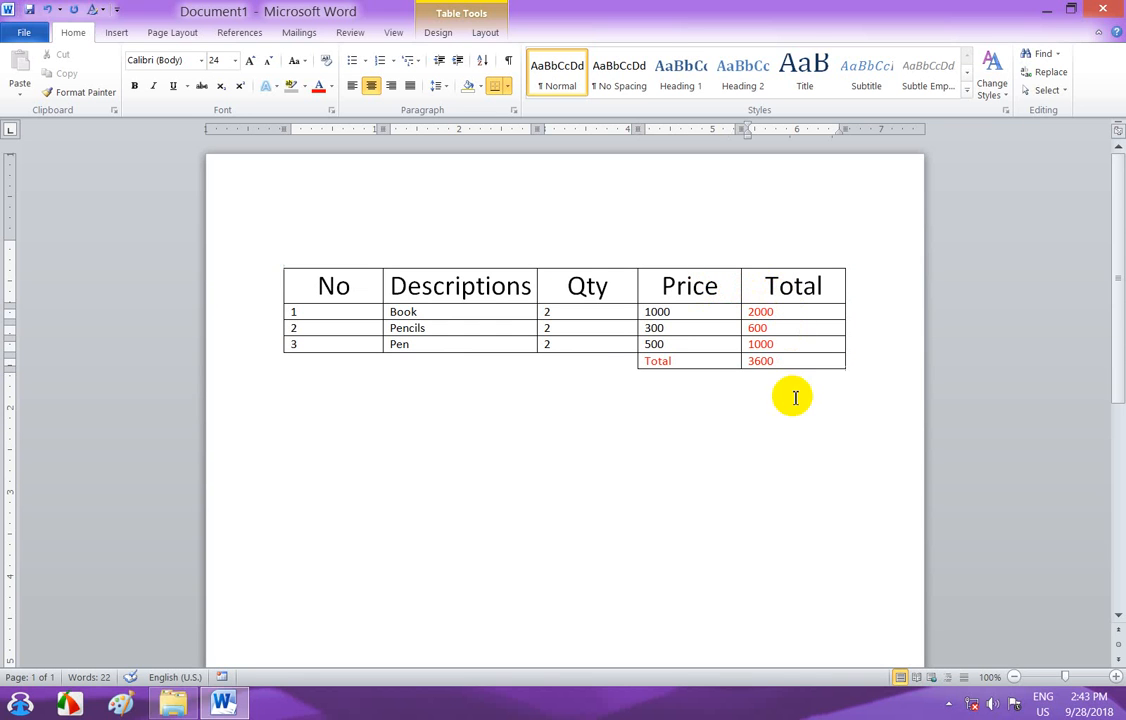
left_click(853, 361)
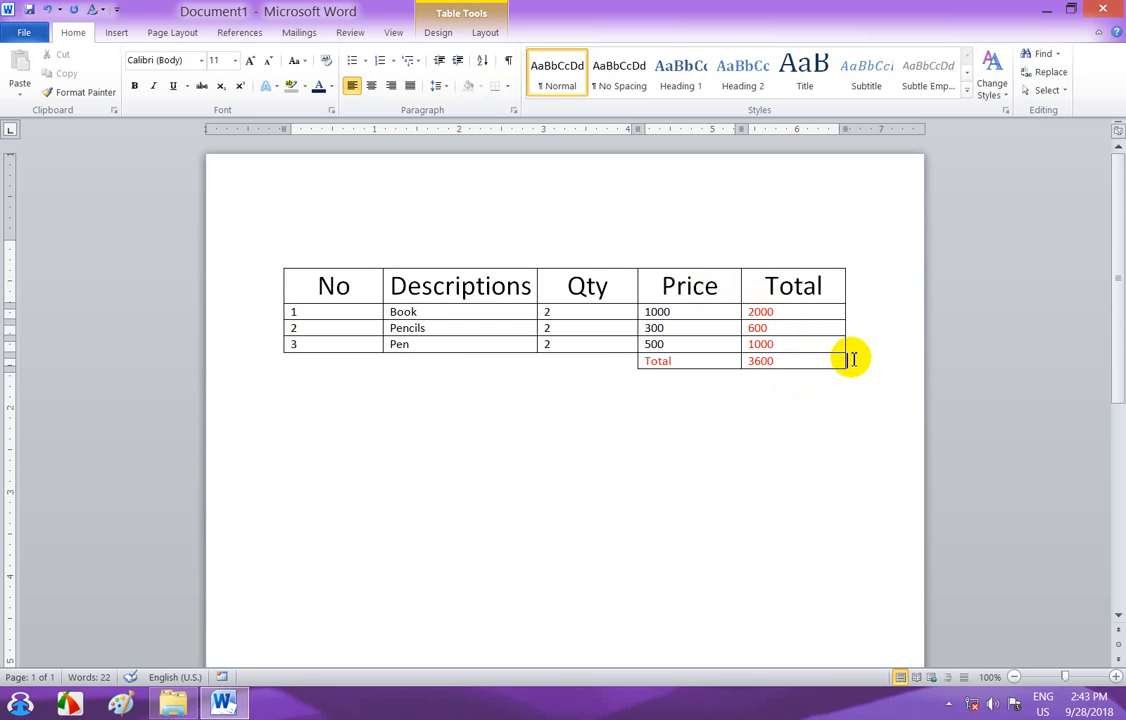
key("Return")
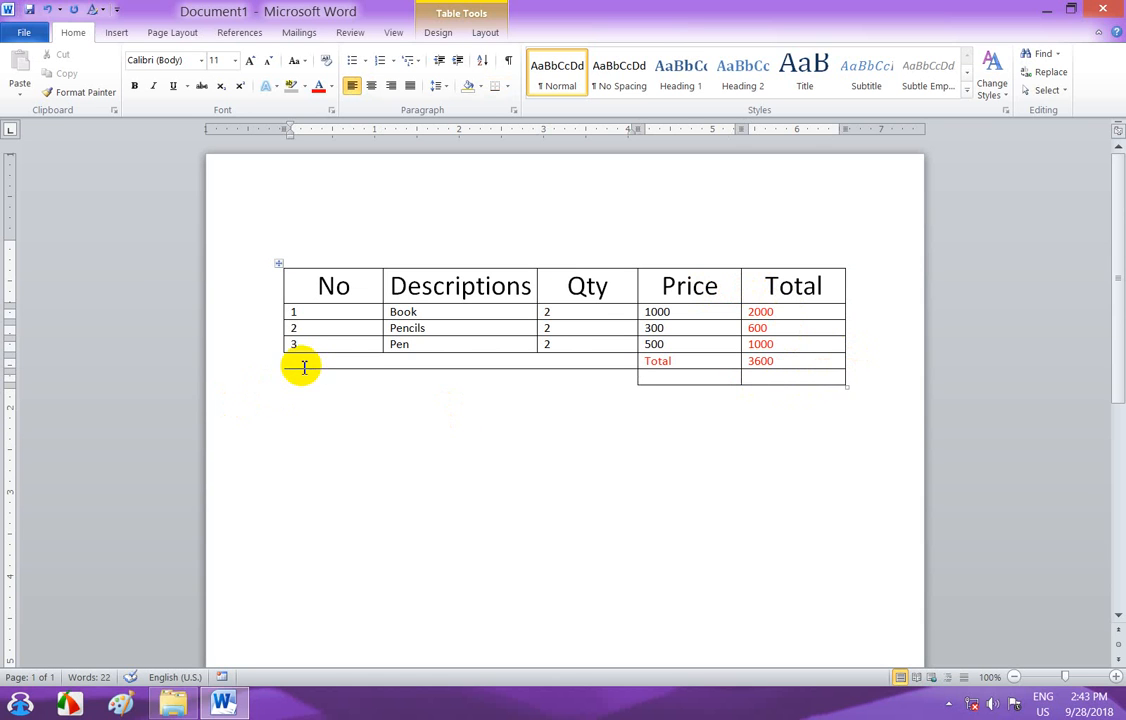
key("Return")
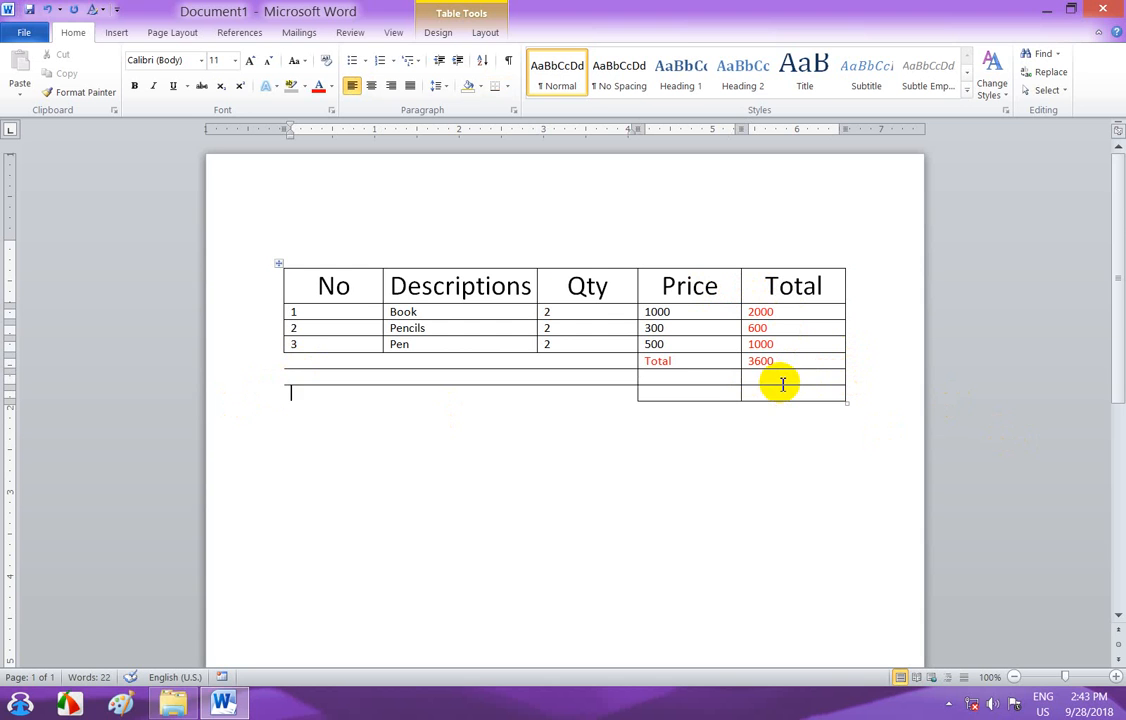
key("ctrl+z")
key("ctrl+z")
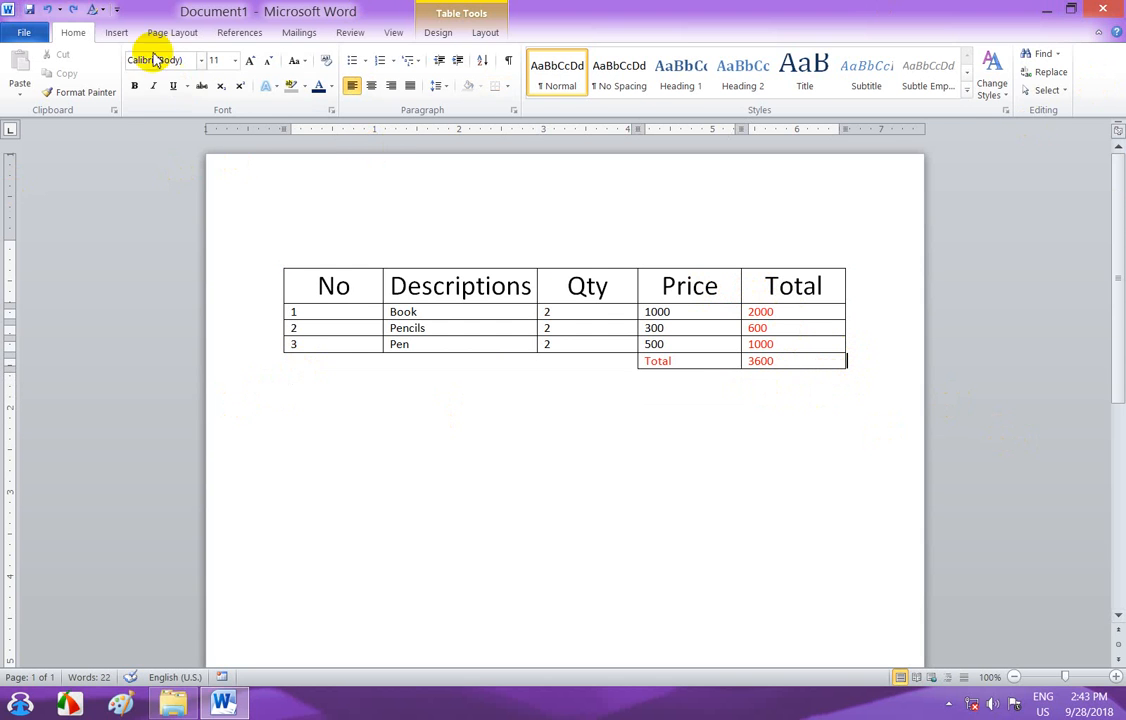
- Draw an empty row directly beneath the grand total row, spanning the Price and Total columns
left_click(116, 32)
left_click(131, 85)
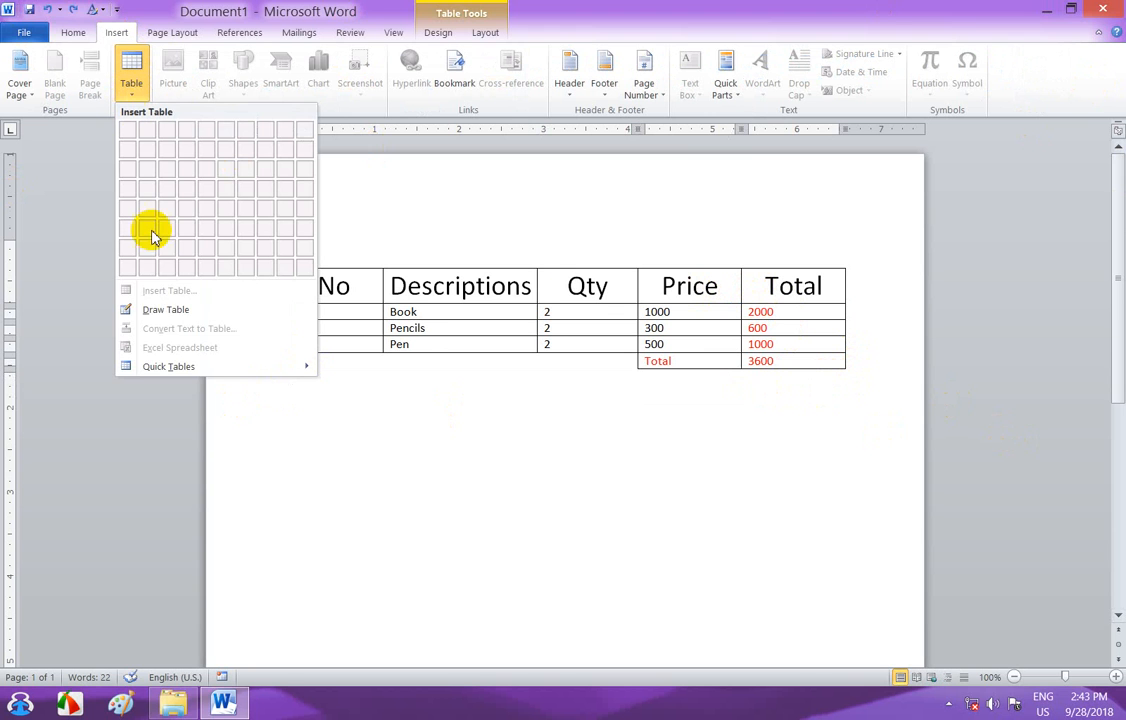
left_click(166, 312)
mouse_move(640, 370)
left_mouse_down()
mouse_move(769, 391)
mouse_move(845, 383)
left_mouse_up()
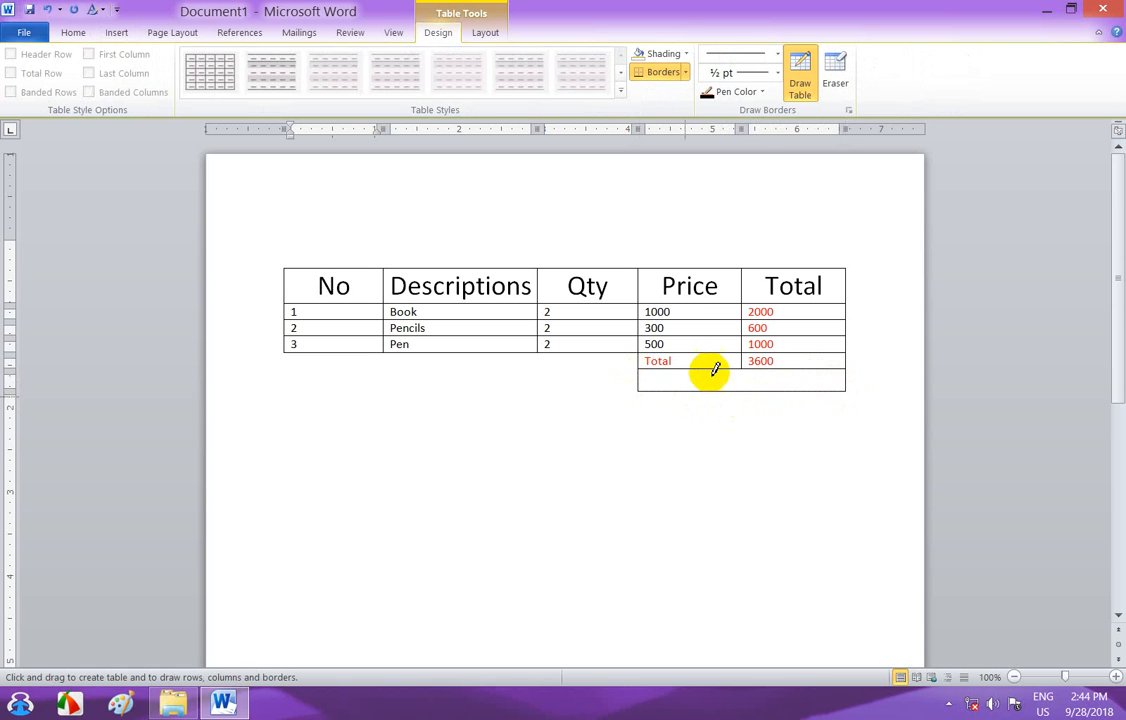
double_click(697, 491)
left_click_drag(718, 388, 720, 388)
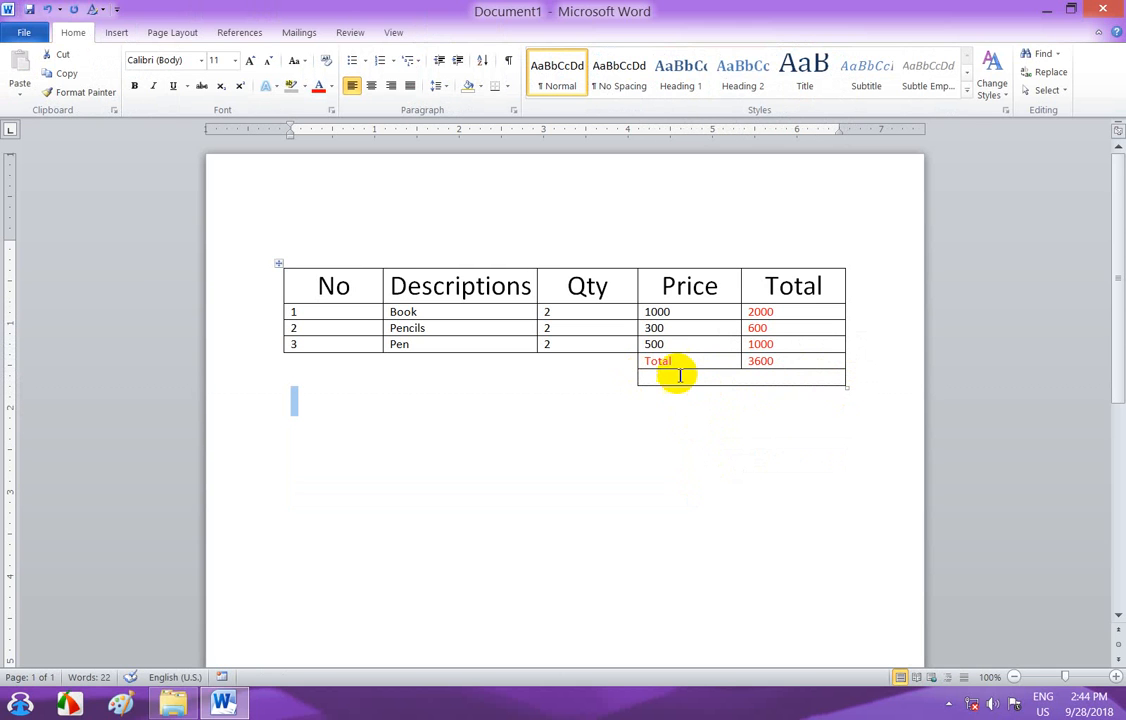
- Split the drawn row at the Price/Total column boundary and draw a second row of the same width beneath it
left_click(671, 377)
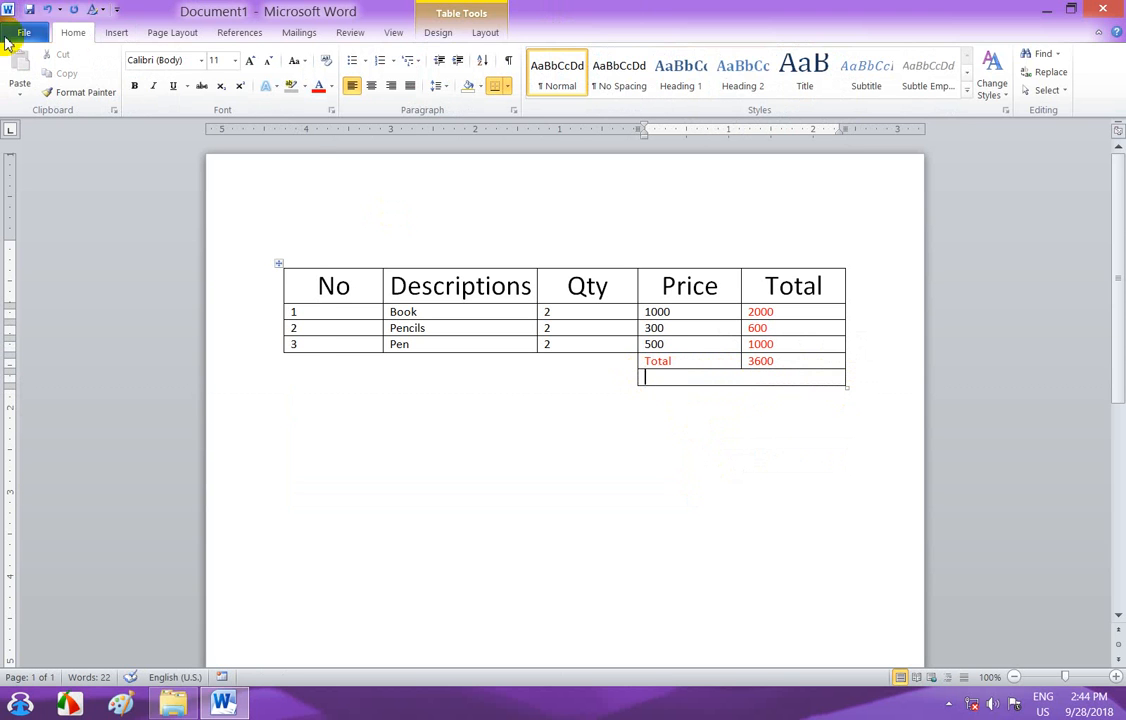
left_click(116, 32)
left_click(132, 80)
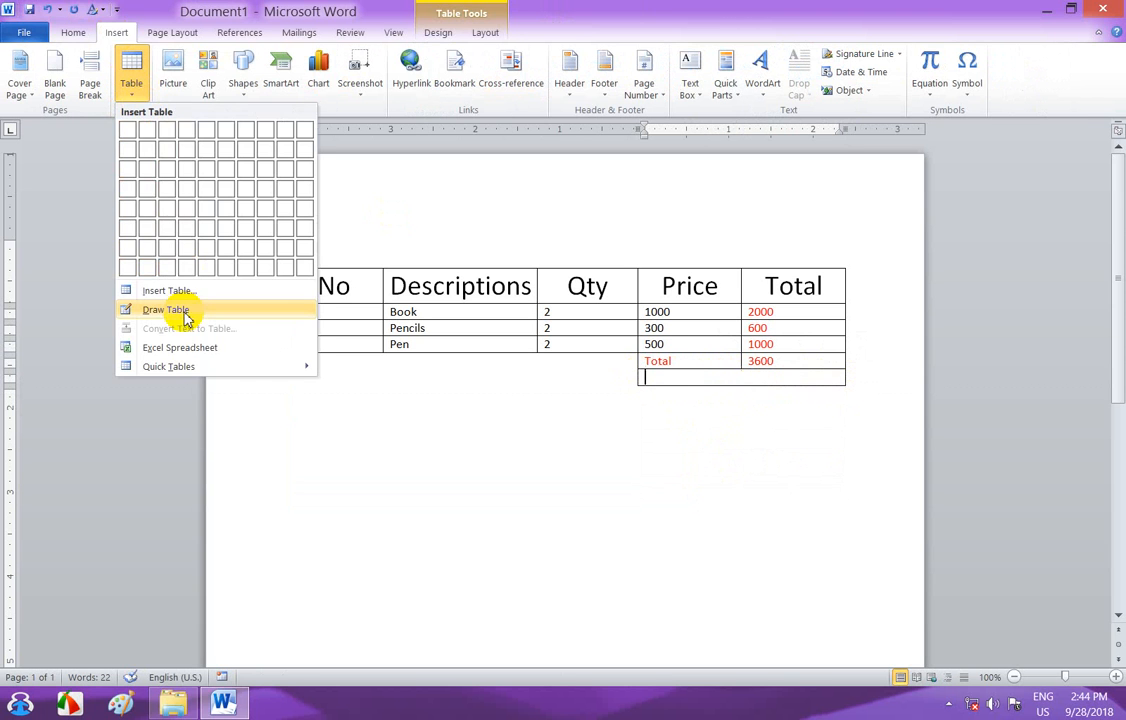
left_click(160, 309)
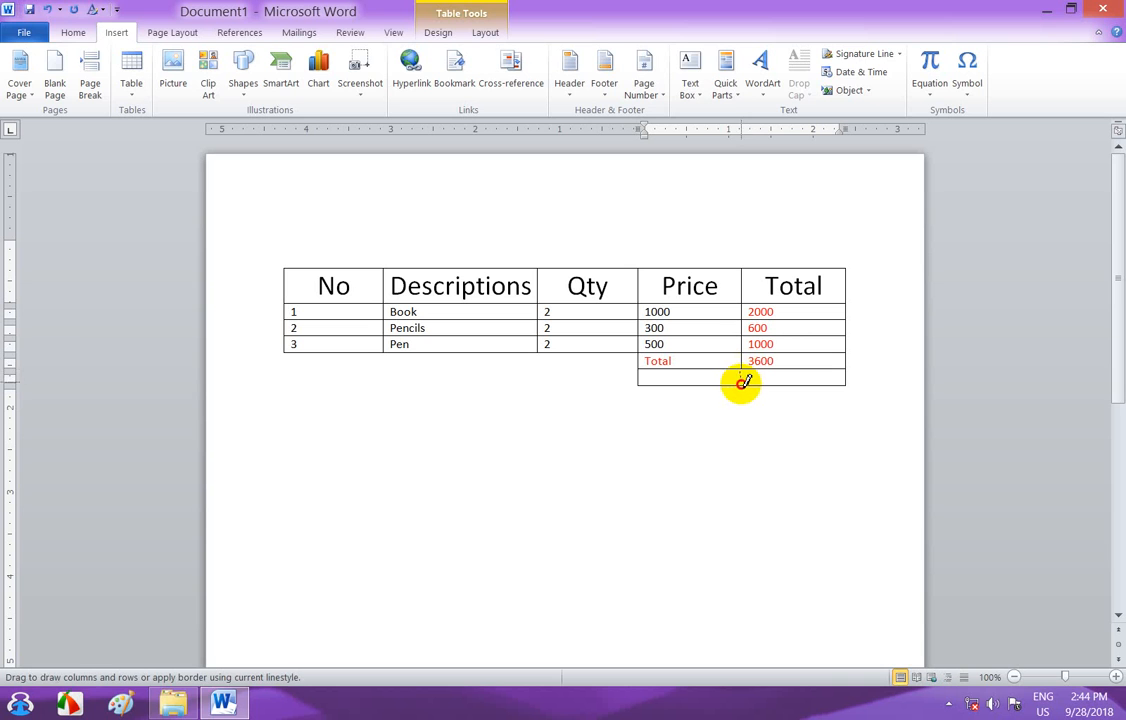
left_click_drag(744, 370, 744, 386)
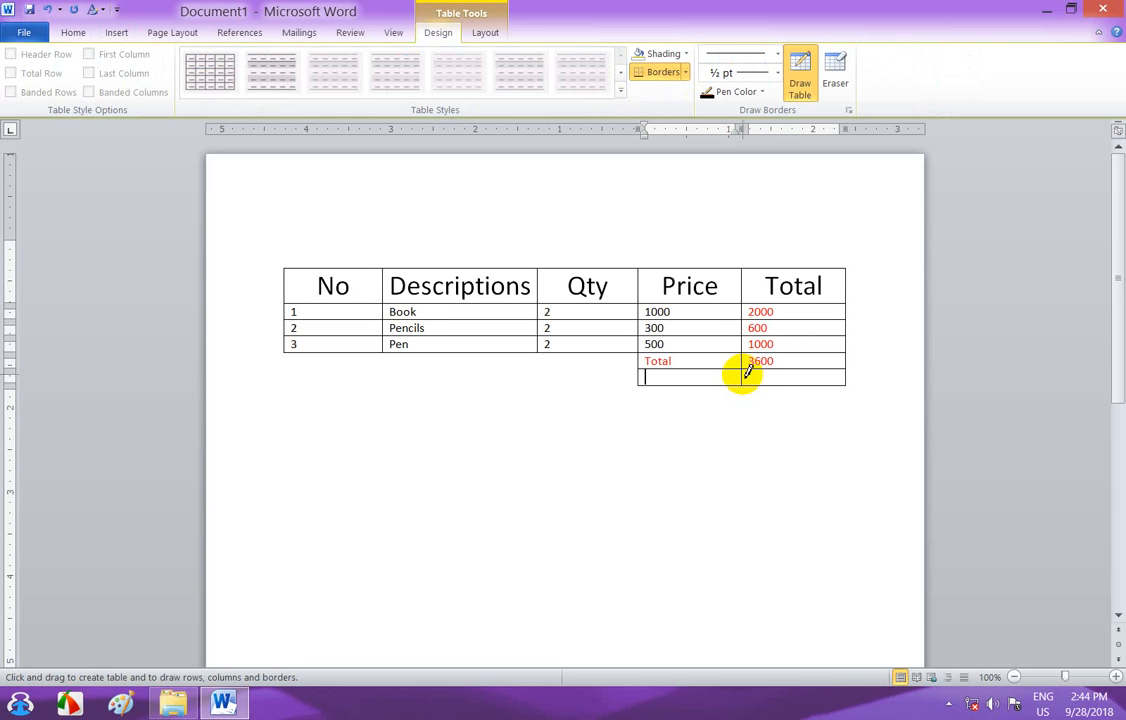
mouse_move(639, 385)
left_mouse_down()
mouse_move(653, 410)
mouse_move(714, 395)
mouse_move(741, 405)
mouse_move(849, 397)
mouse_move(746, 405)
mouse_move(746, 385)
mouse_move(851, 401)
left_mouse_up()
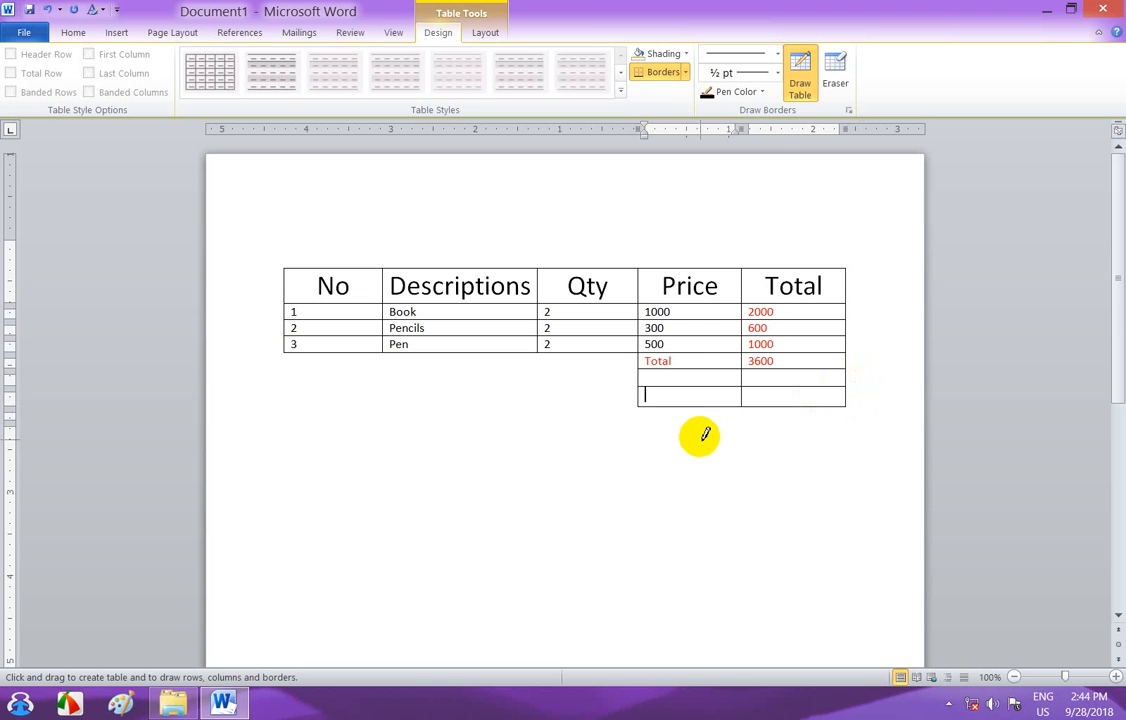
- Fill the two drawn rows with Advanced and 3000, and Balance and 6000
left_click(670, 379)
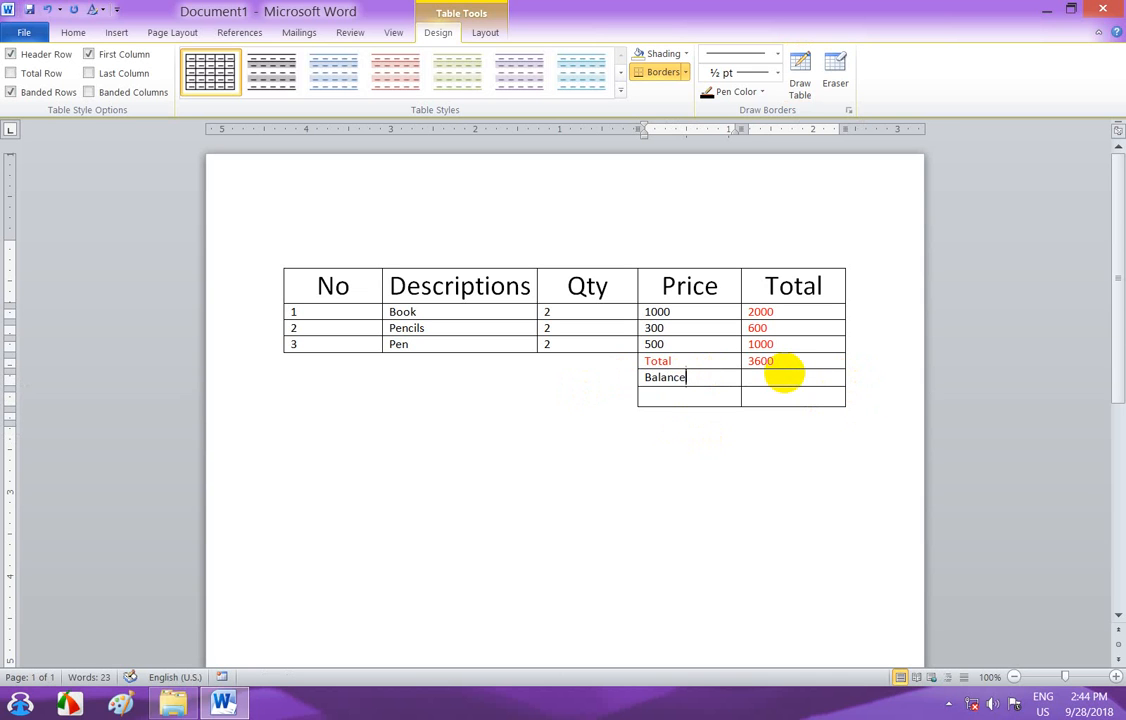
left_click(786, 377)
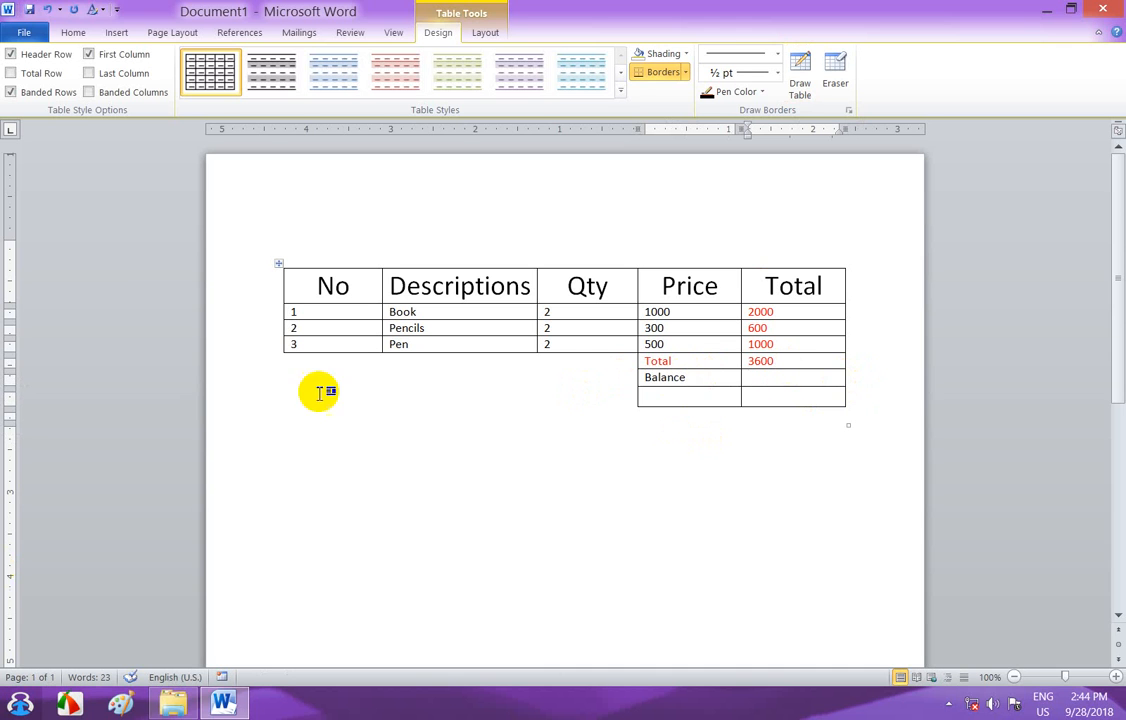
left_click_drag(690, 376, 641, 377)
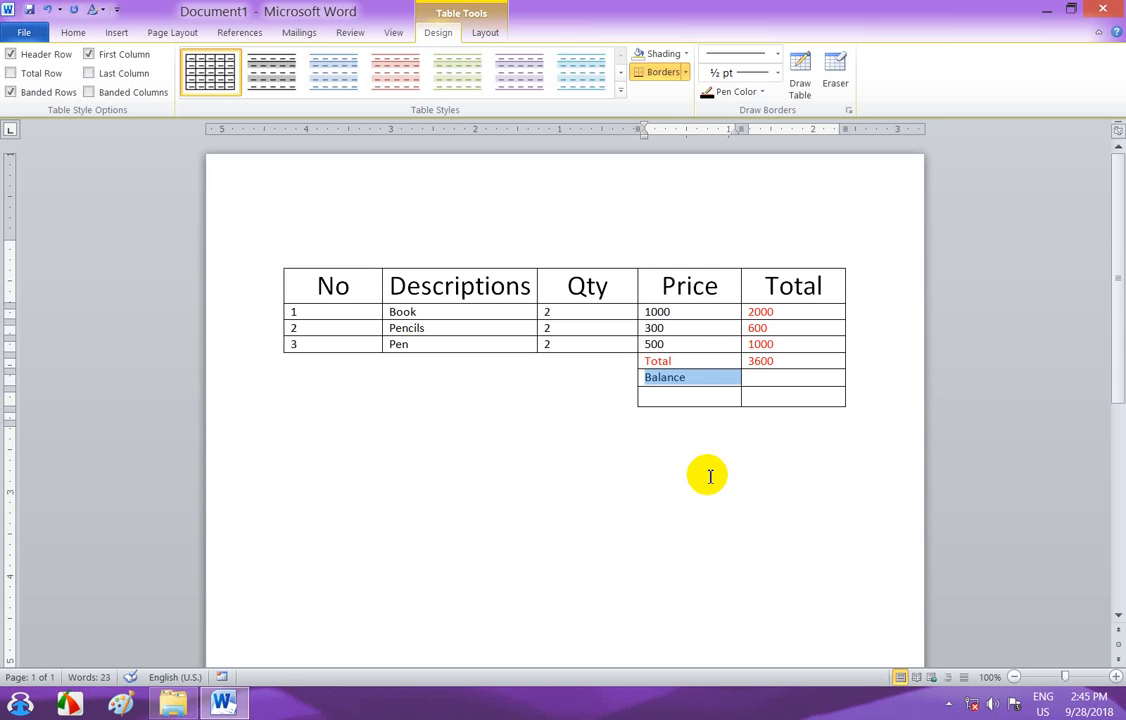
type("p")
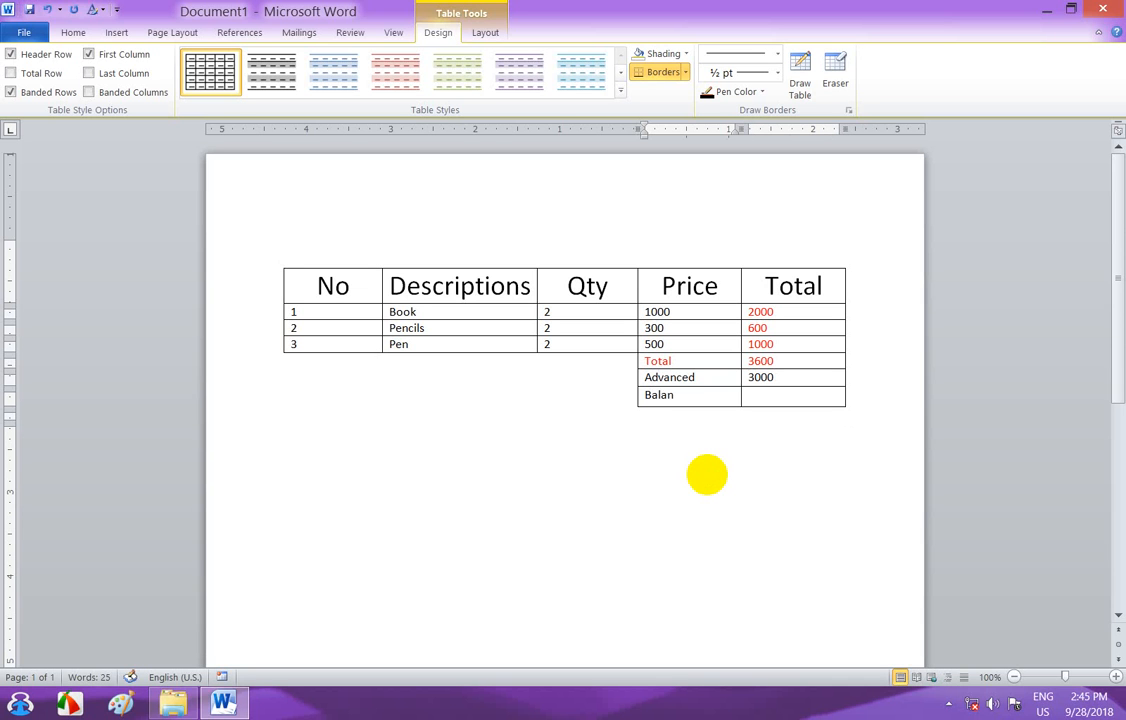
key("Tab")
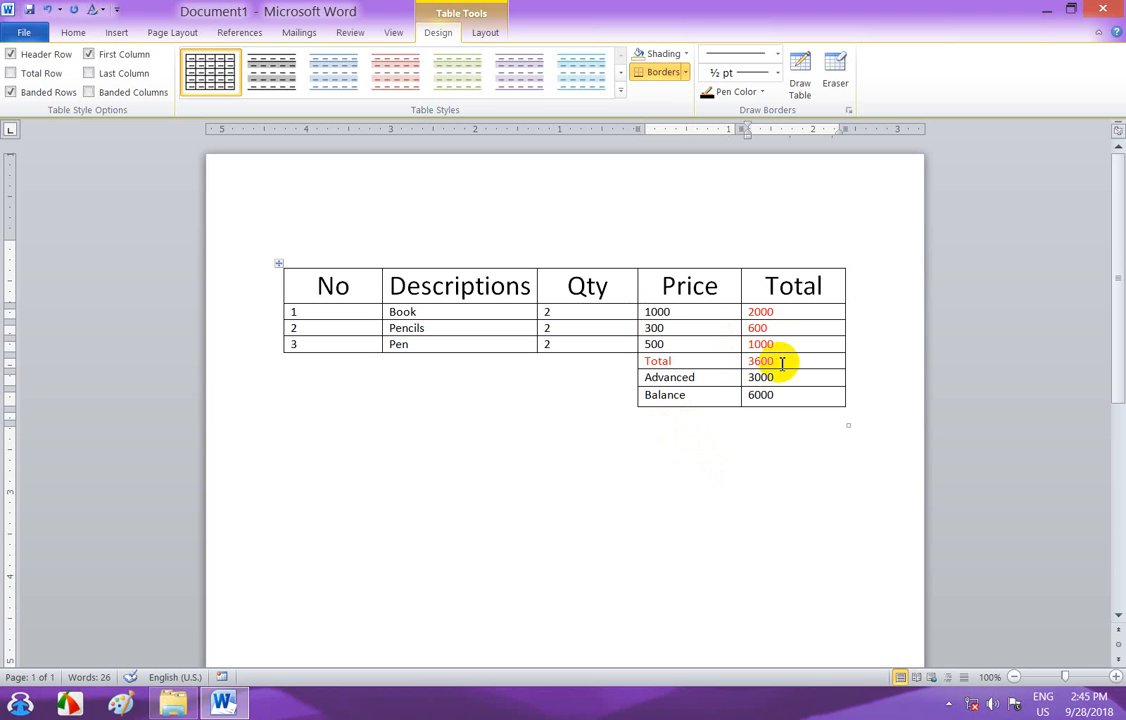
- Update the formula field holding the grand total
left_click_drag(782, 362, 746, 360)
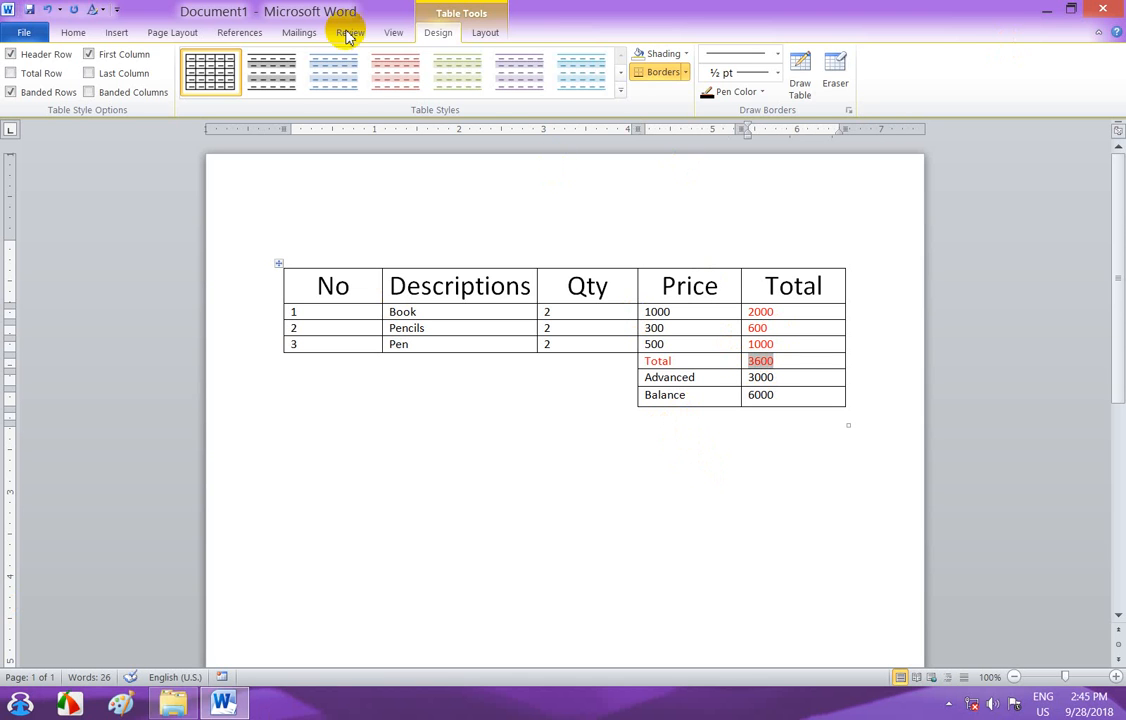
left_click(478, 38)
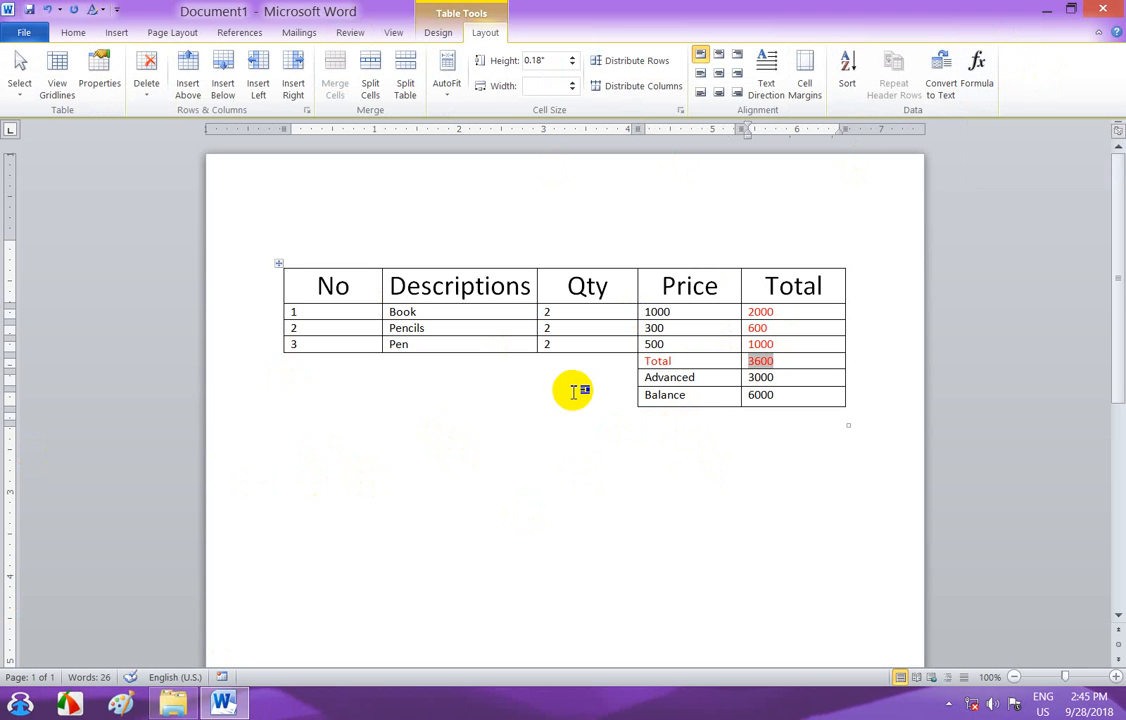
key("F9")
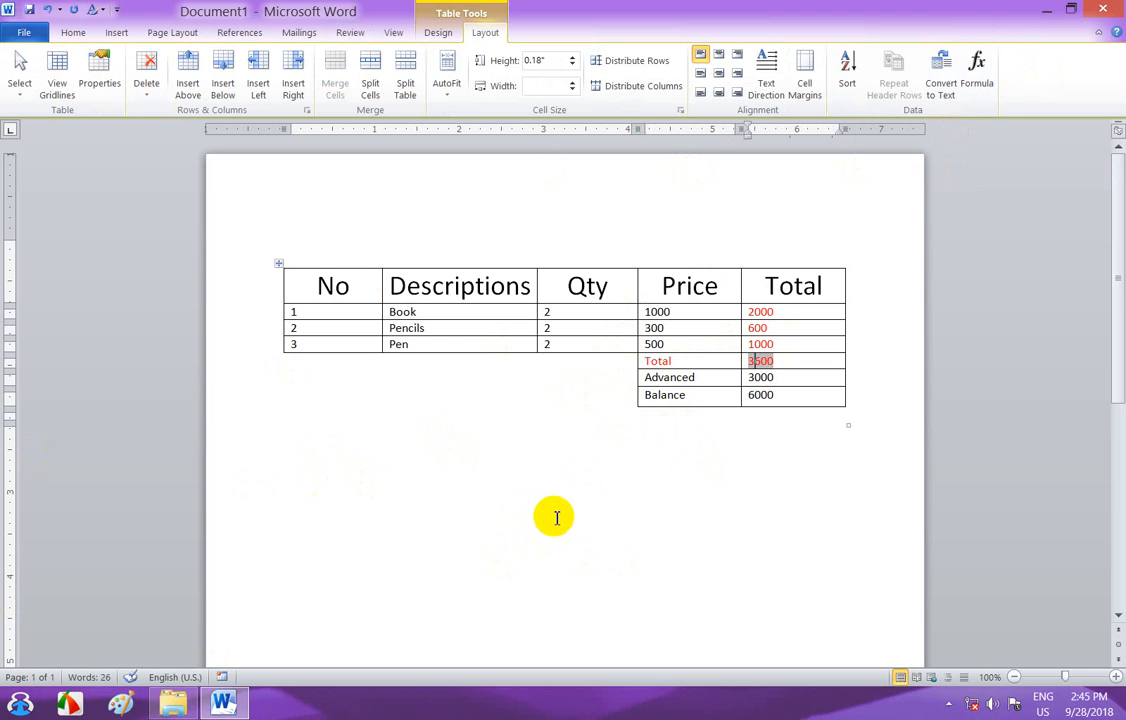
- Insert a second table with 3 columns and 3 rows below the item table
scroll(576, 504, "down", 1)
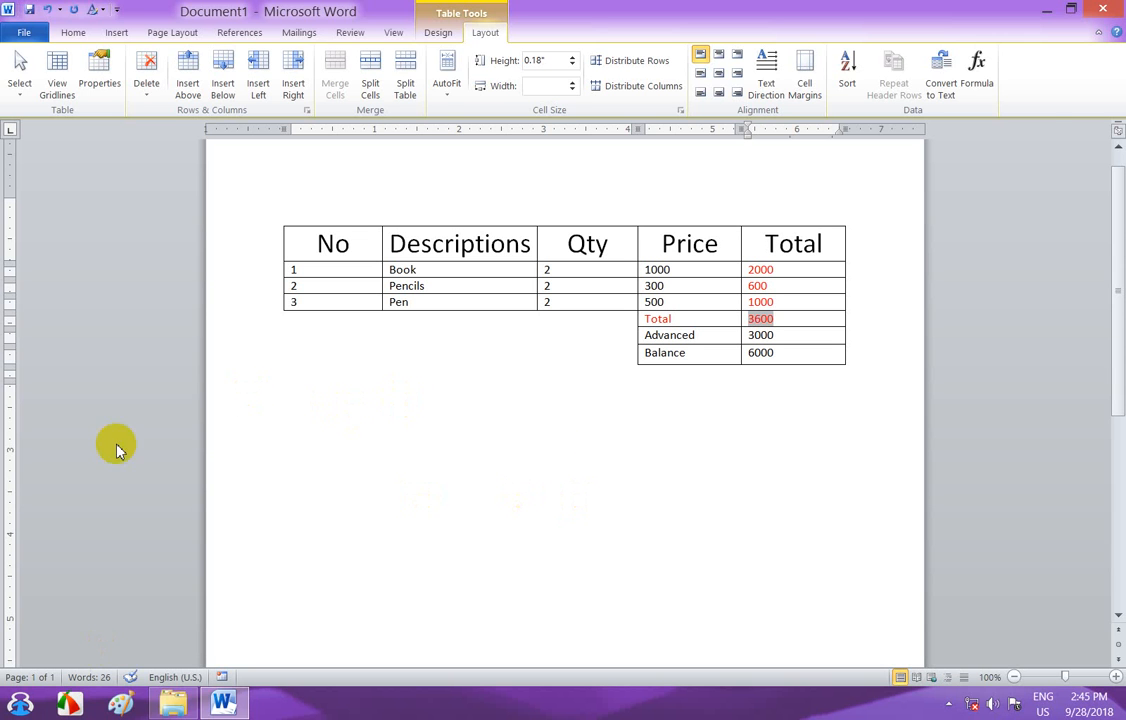
left_click(397, 522)
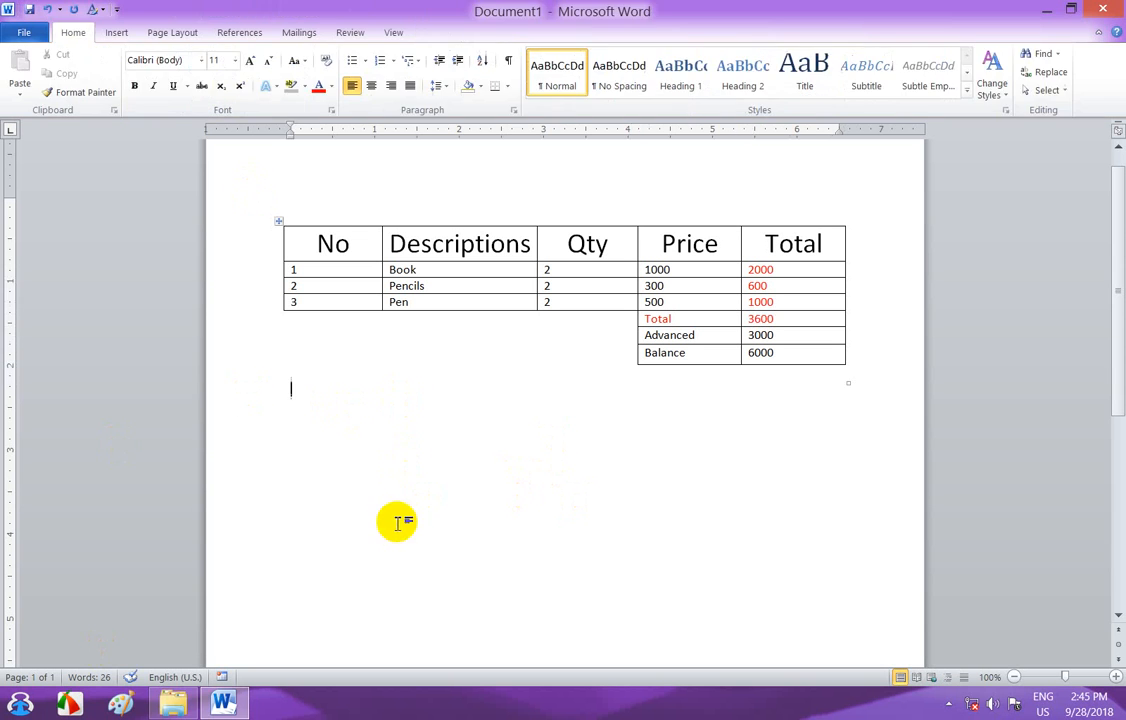
left_click(115, 33)
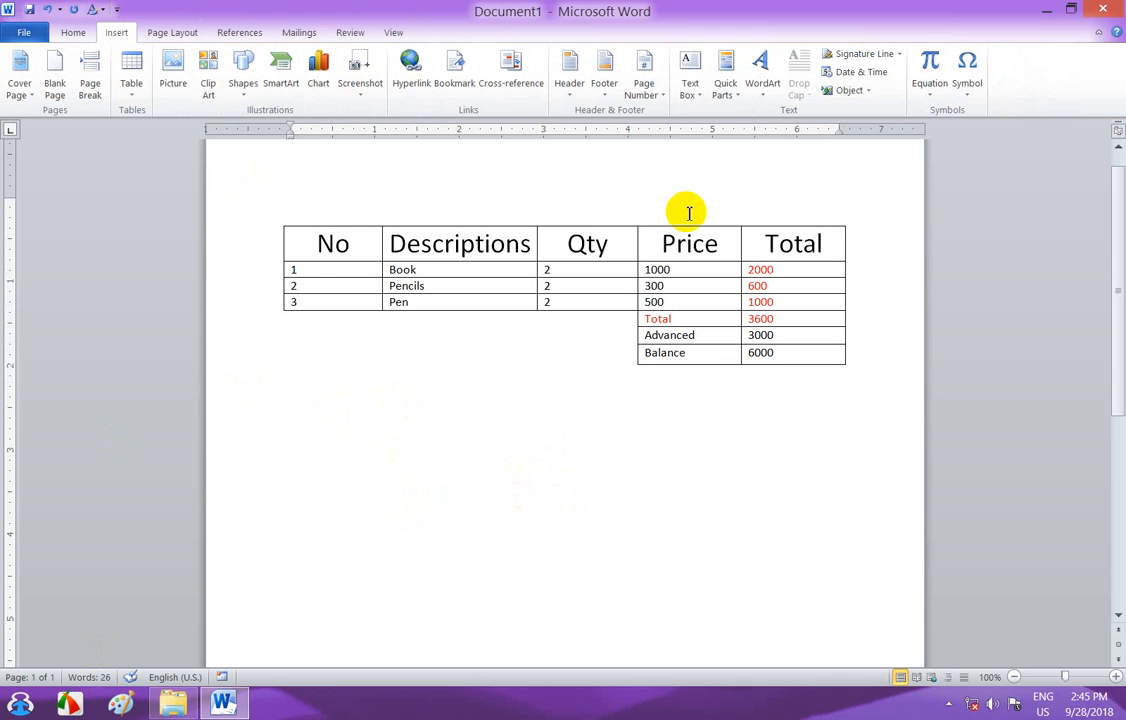
left_click(136, 88)
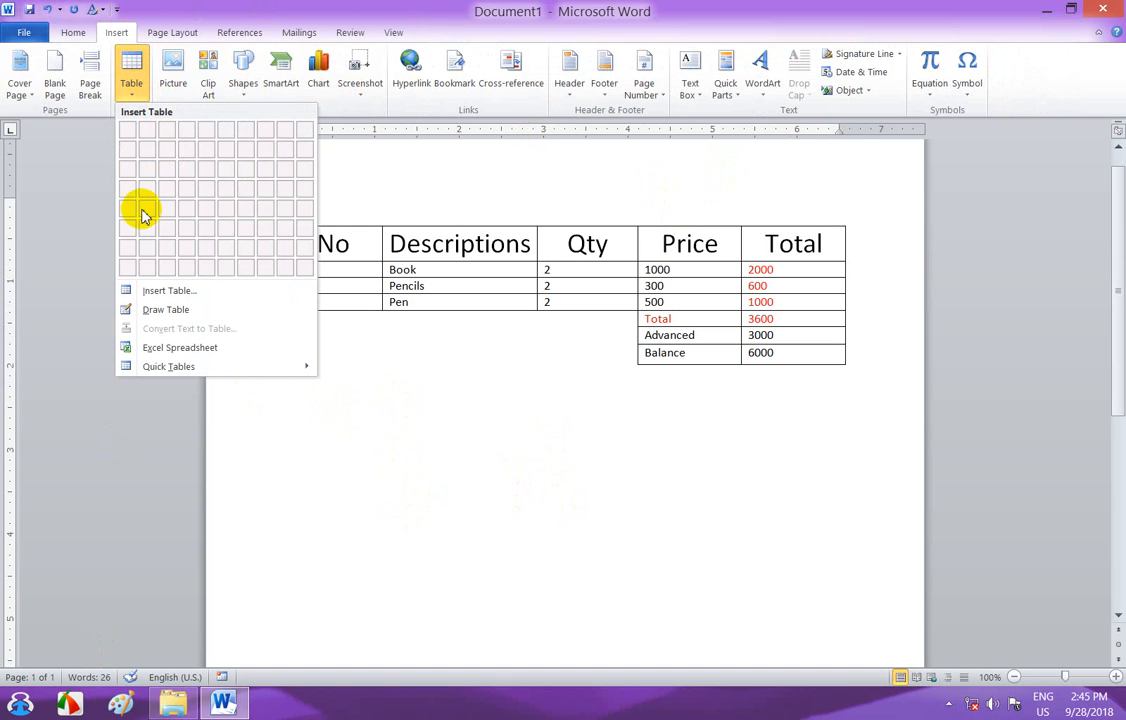
left_click(165, 290)
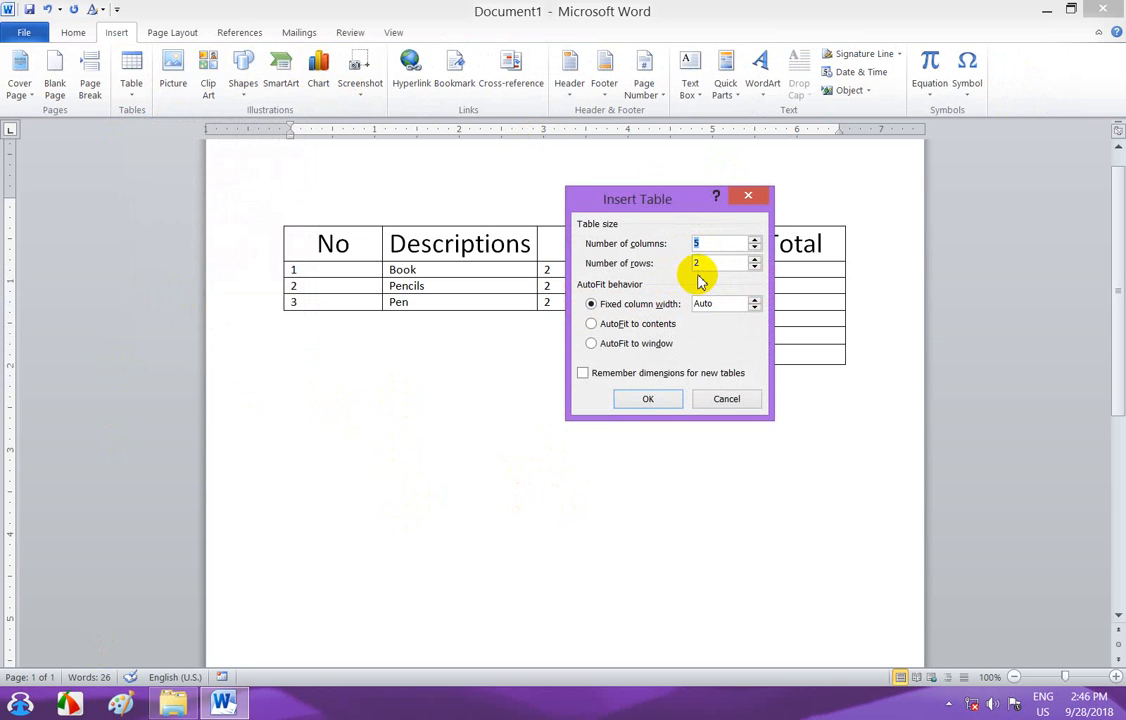
type("3")
key("Tab")
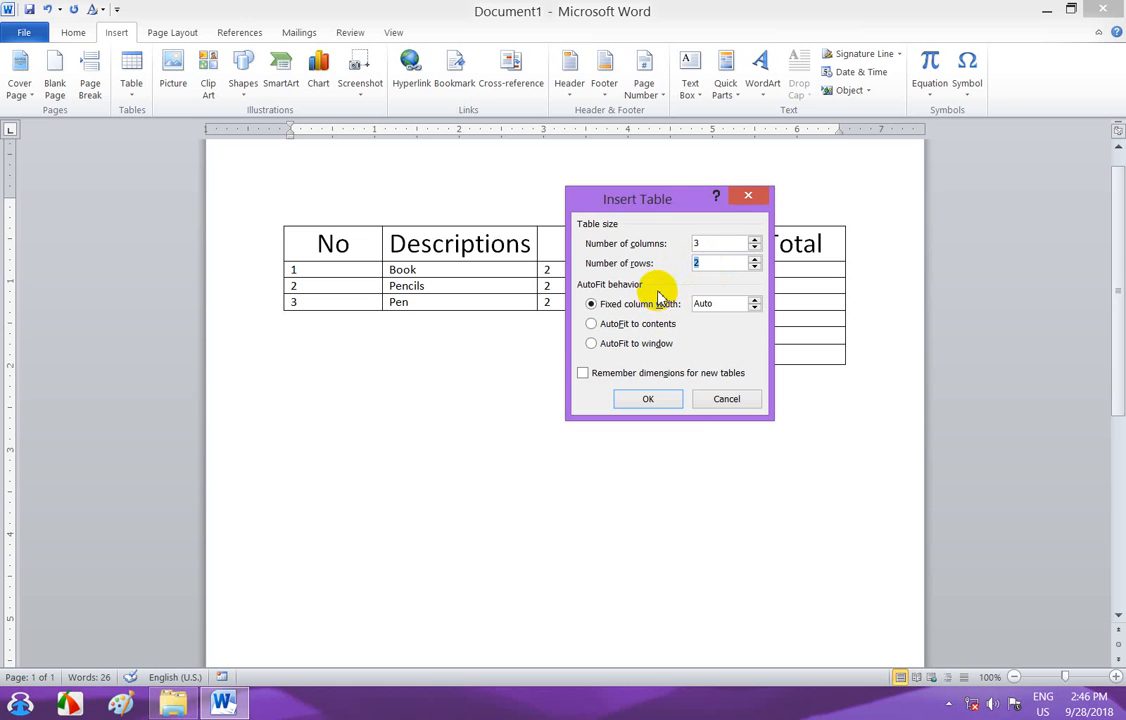
type("4")
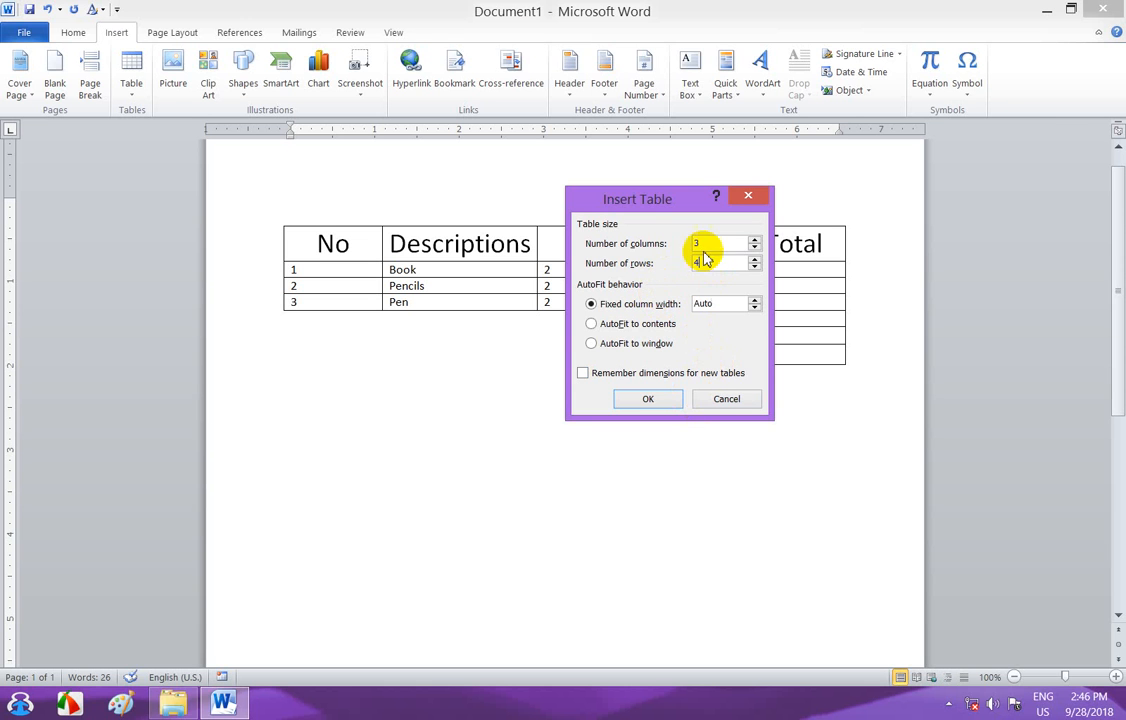
left_click_drag(708, 263, 665, 261)
left_click(662, 402)
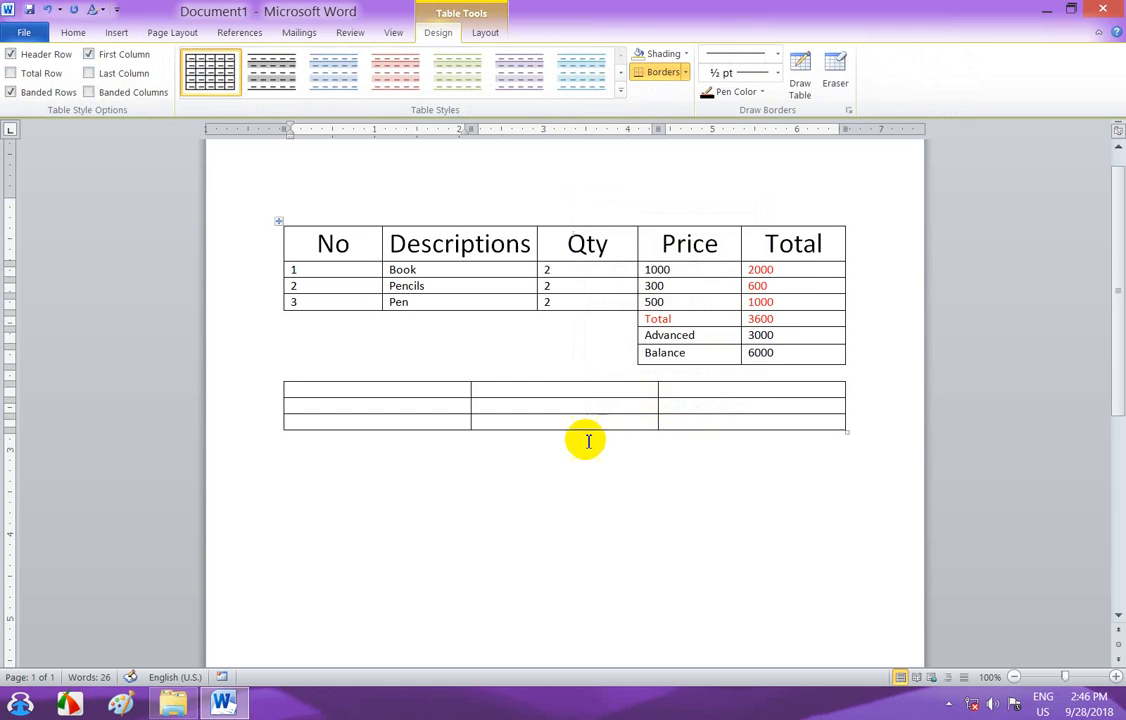
- Make all three rows of the new table taller with an extra blank line in each first-column cell
key("Return")
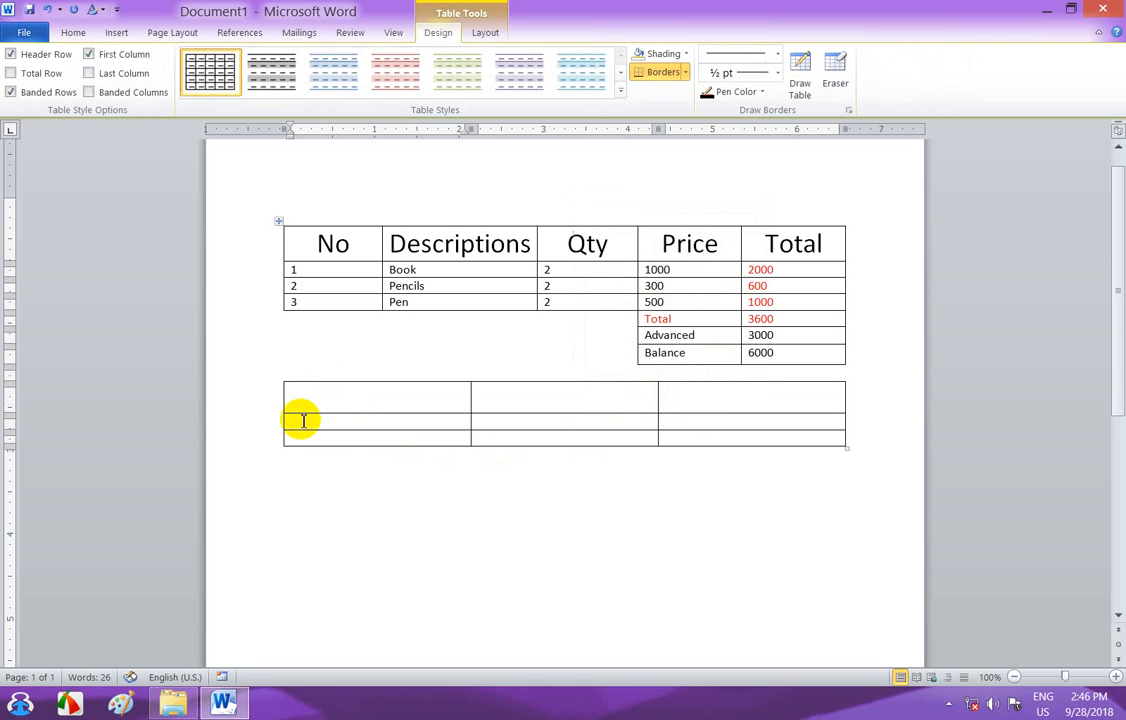
left_click(302, 420)
key("Return")
left_click(302, 457)
key("Return")
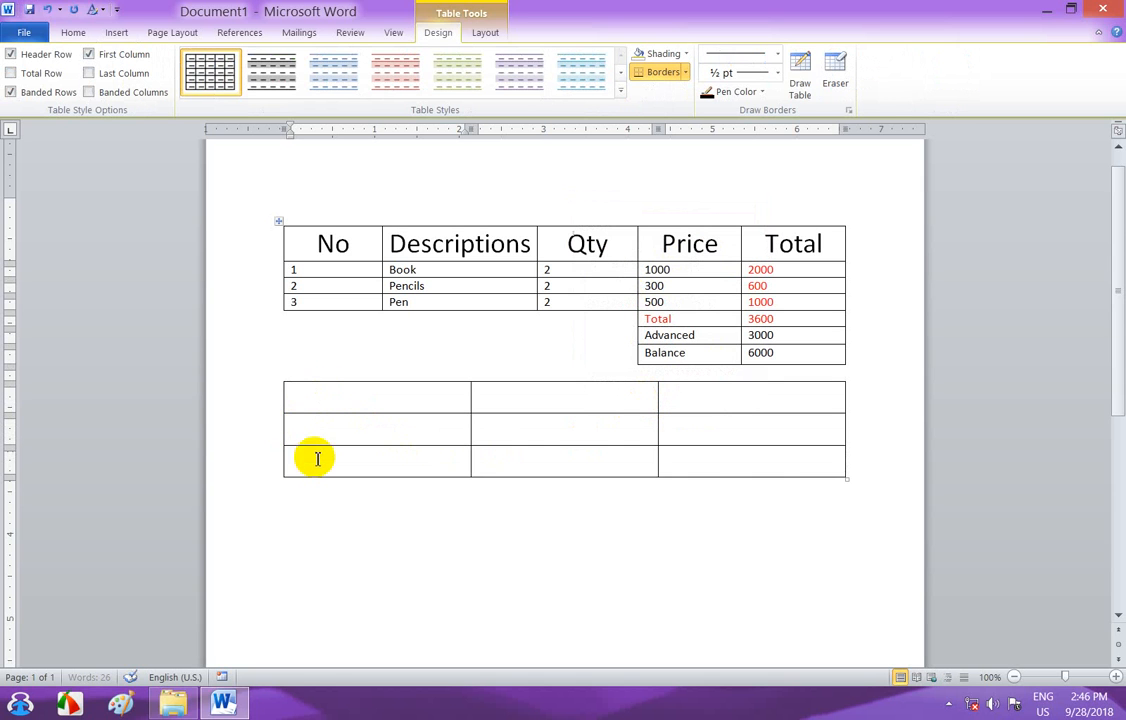
- Add three blank lines between the item table and the new table
left_click(303, 370)
key("Return")
key("Return")
key("Return")
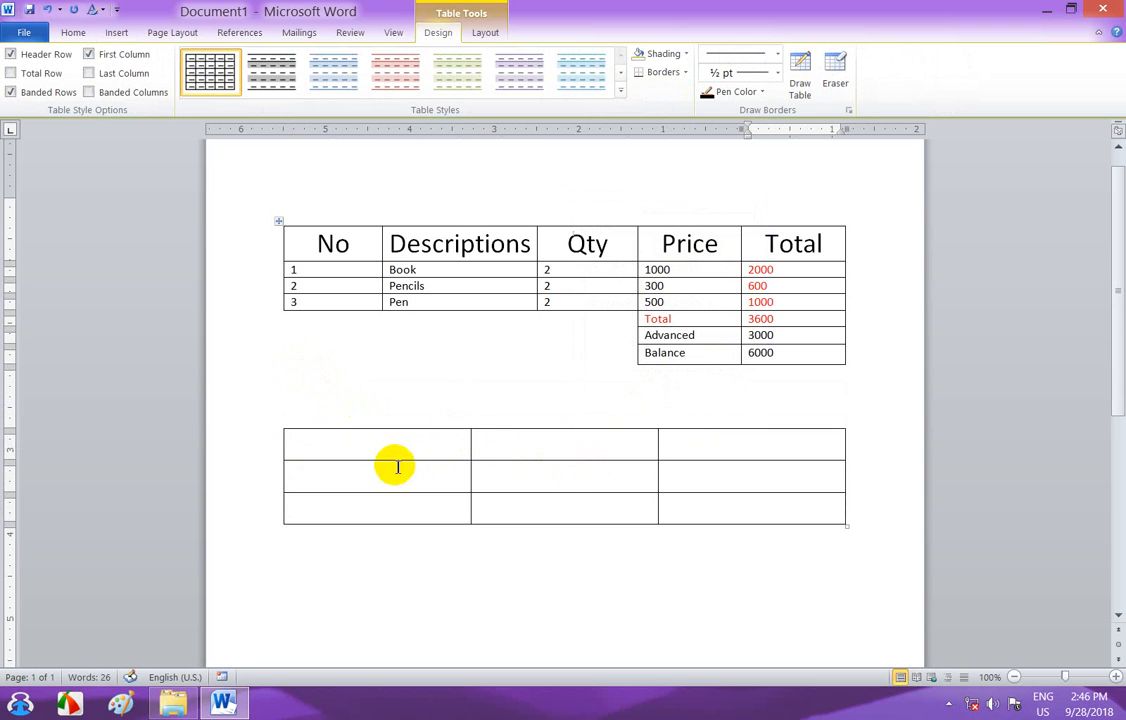
- Enter 50 in the first two cells of the new table's top row and remove the extra blank line above the first value
left_click(427, 447)
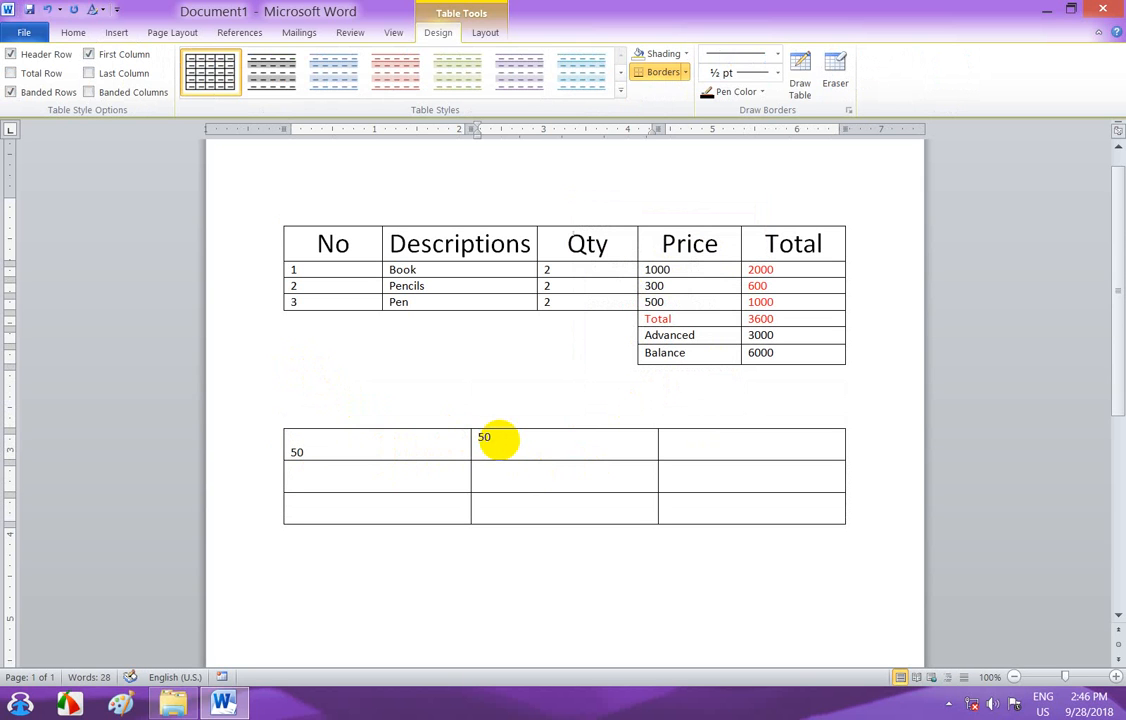
key("Tab")
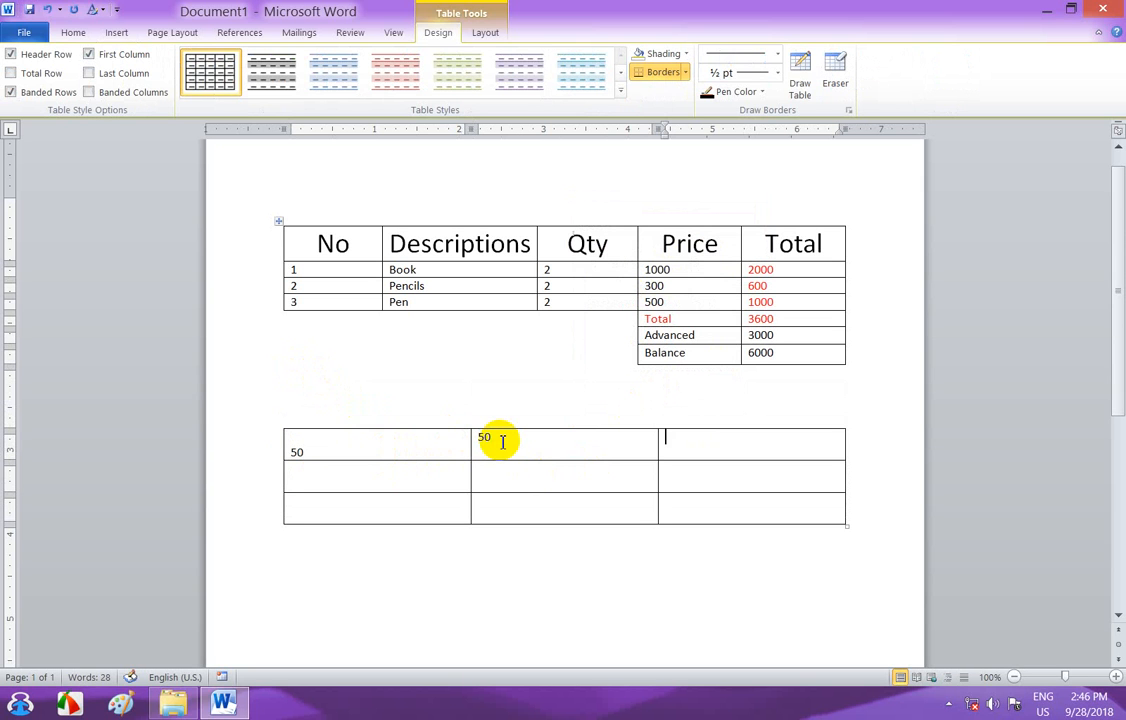
left_click(292, 452)
key("BackSpace")
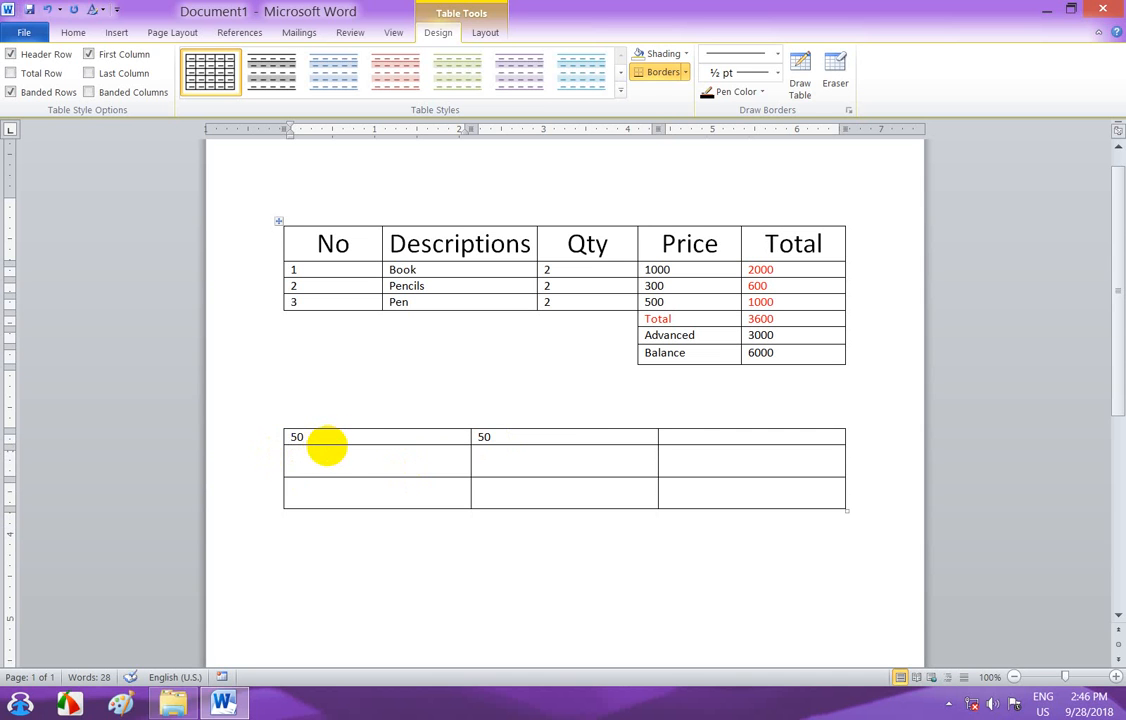
- Remove the extra blank lines from the second and third rows of the lower table
key("Return")
key("BackSpace")
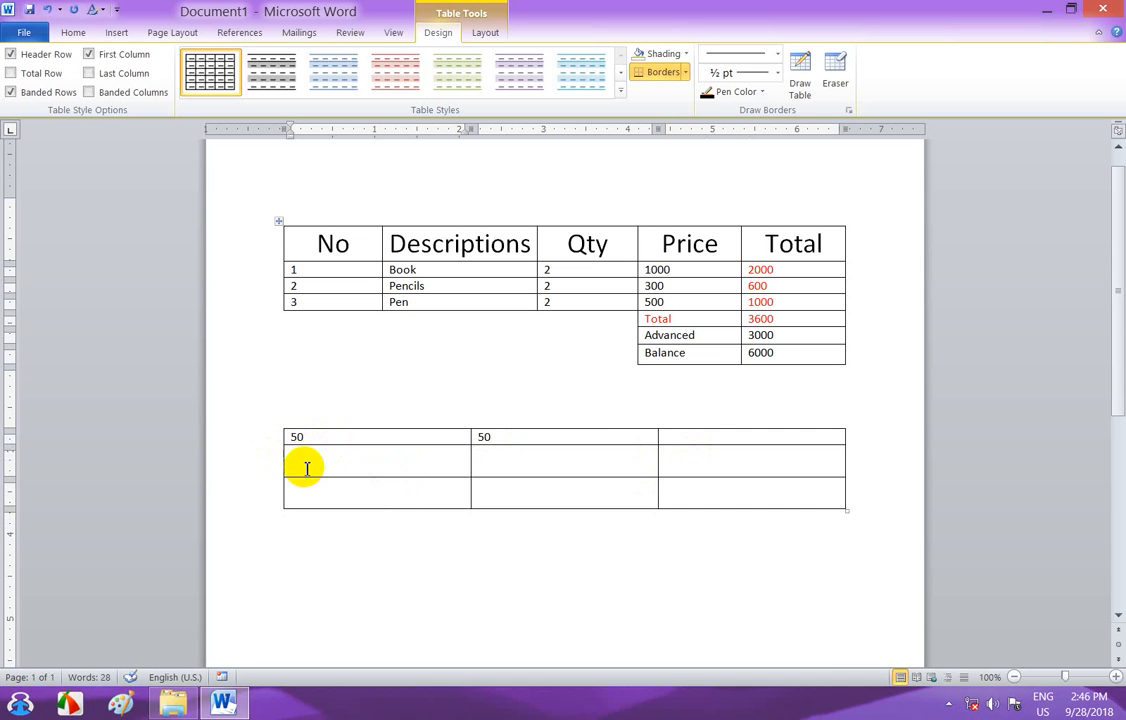
left_click(307, 467)
key("BackSpace")
left_click(289, 484)
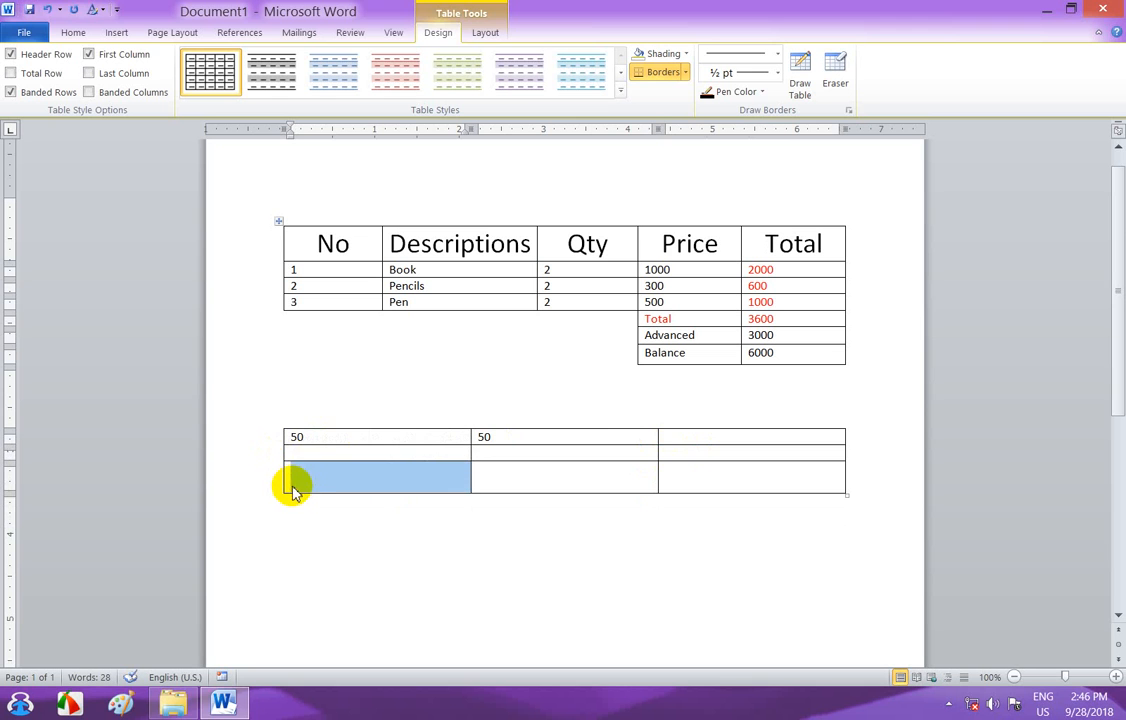
key("BackSpace")
- Total the lower table's top row in its third cell with the formula =SUM(LEFT)
left_click(292, 437)
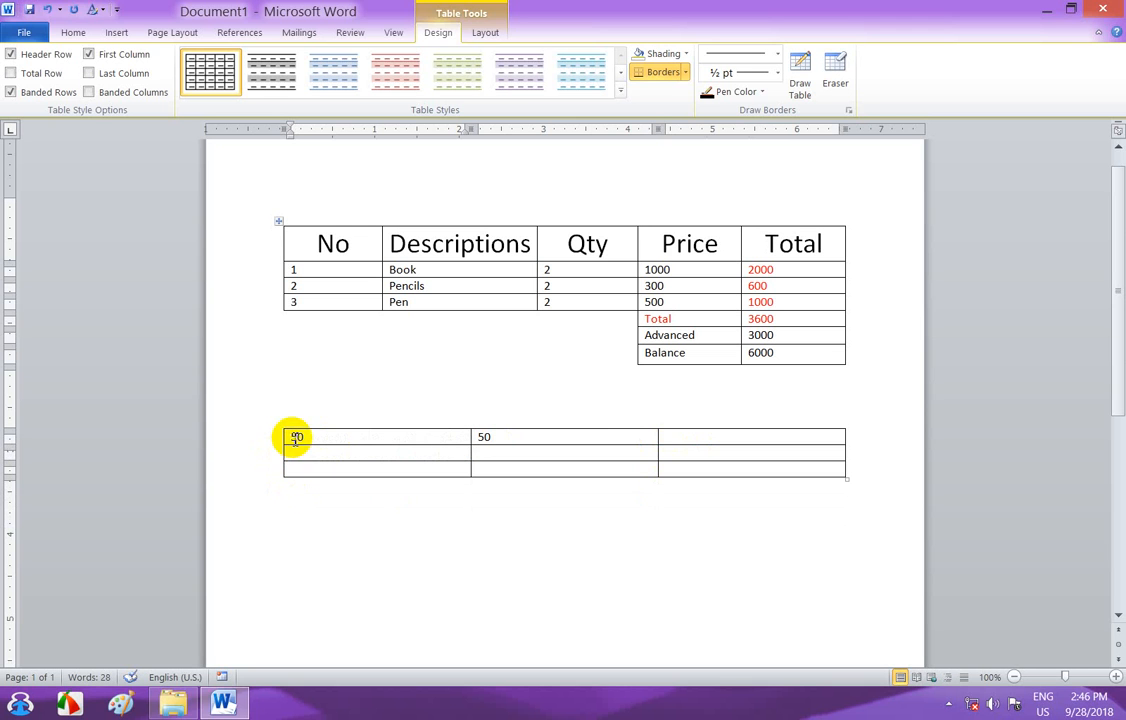
left_click(540, 438)
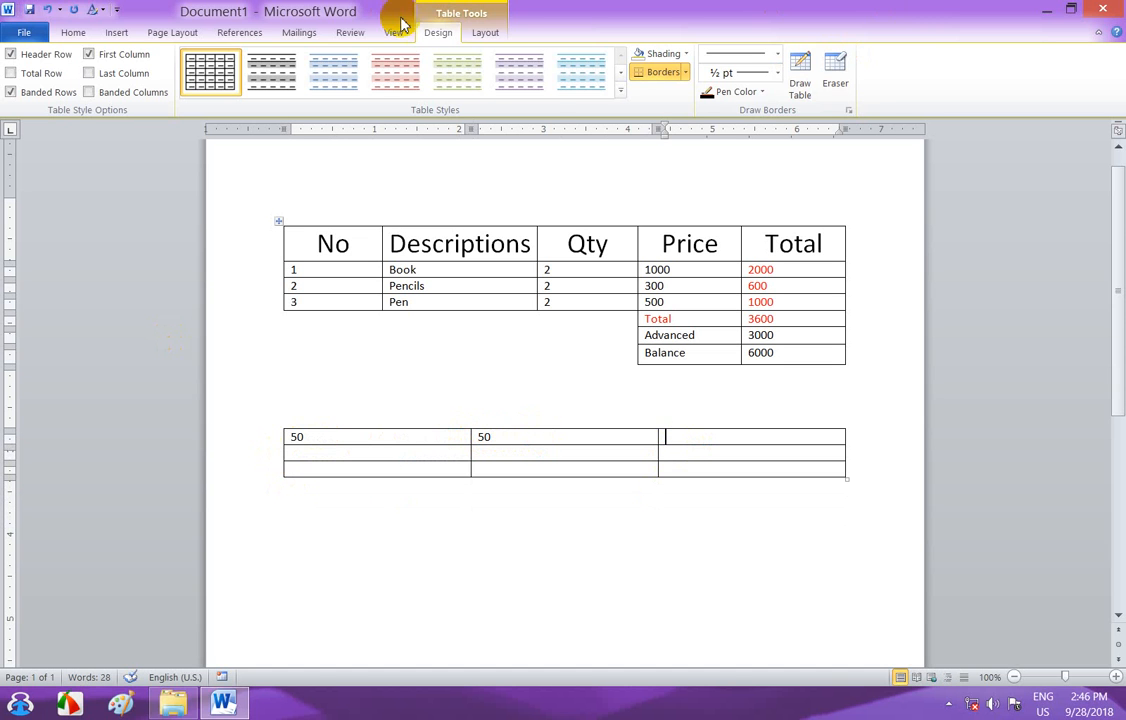
left_click(484, 33)
key("Tab")
left_click(979, 68)
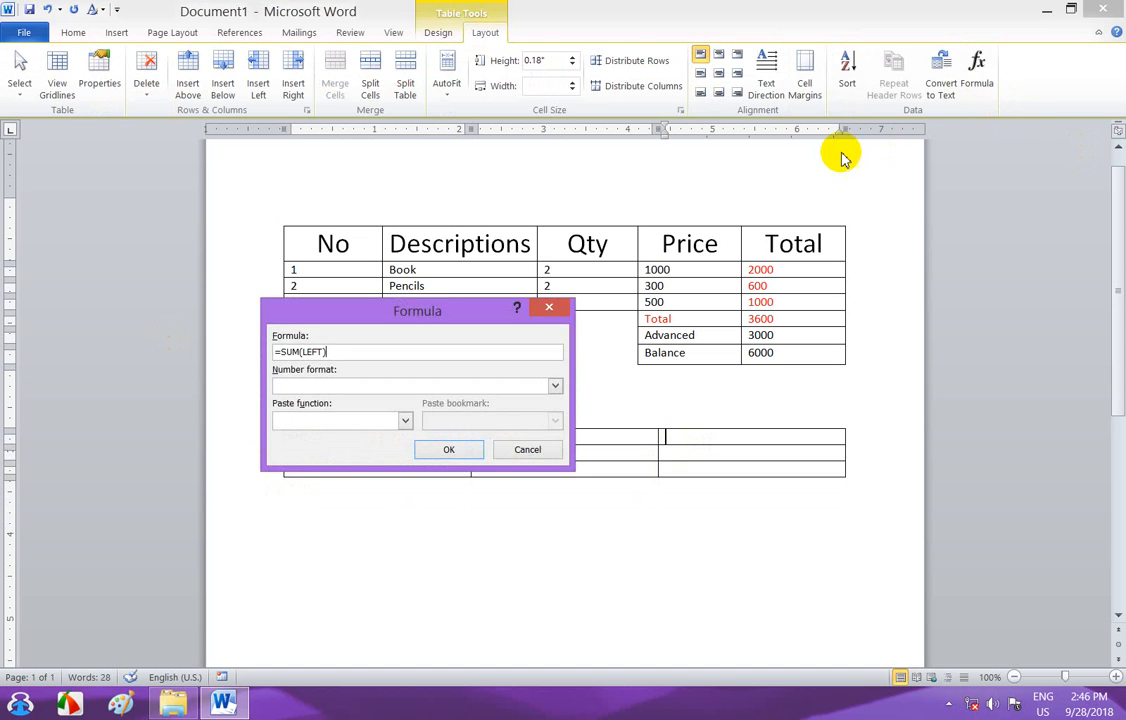
left_click_drag(437, 300, 737, 190)
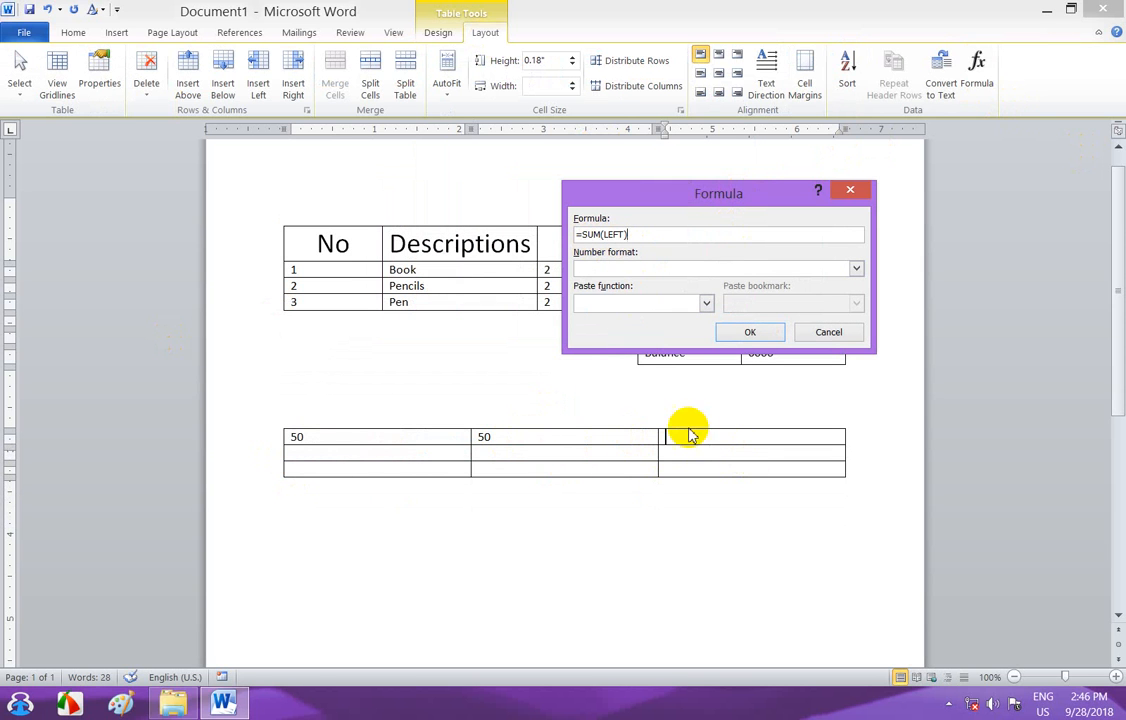
left_click(752, 331)
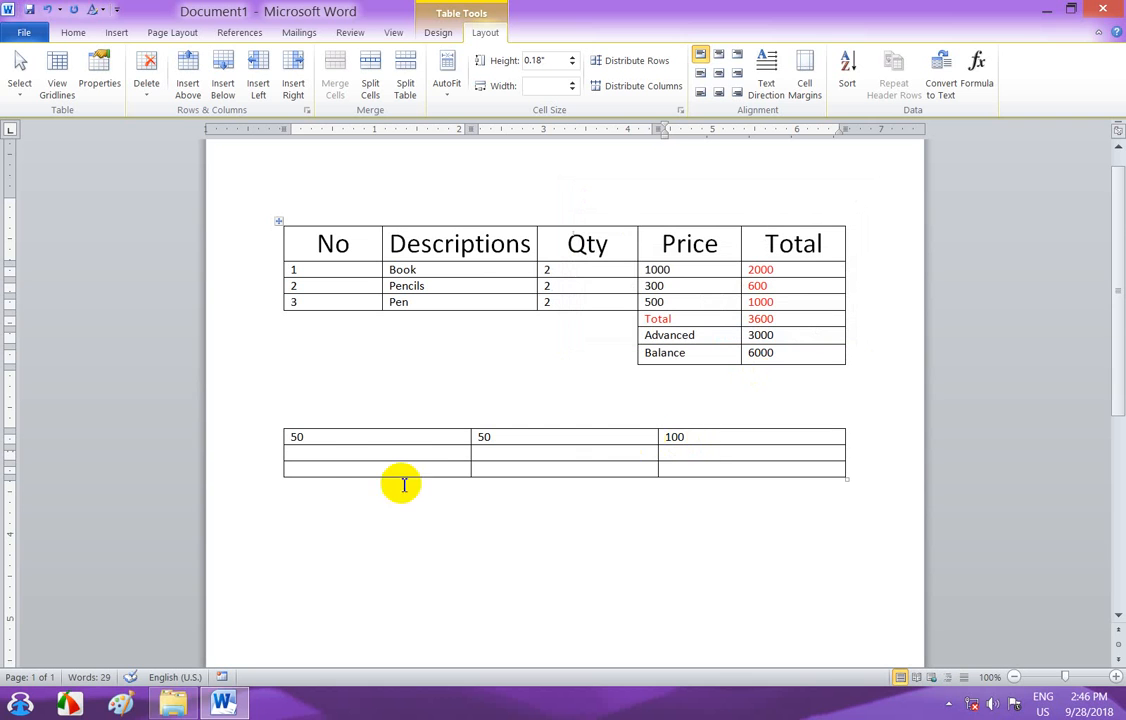
- Enter 37 in the first two cells of the lower table's second row and total them in the third cell with =SUM(left)
left_click(327, 456)
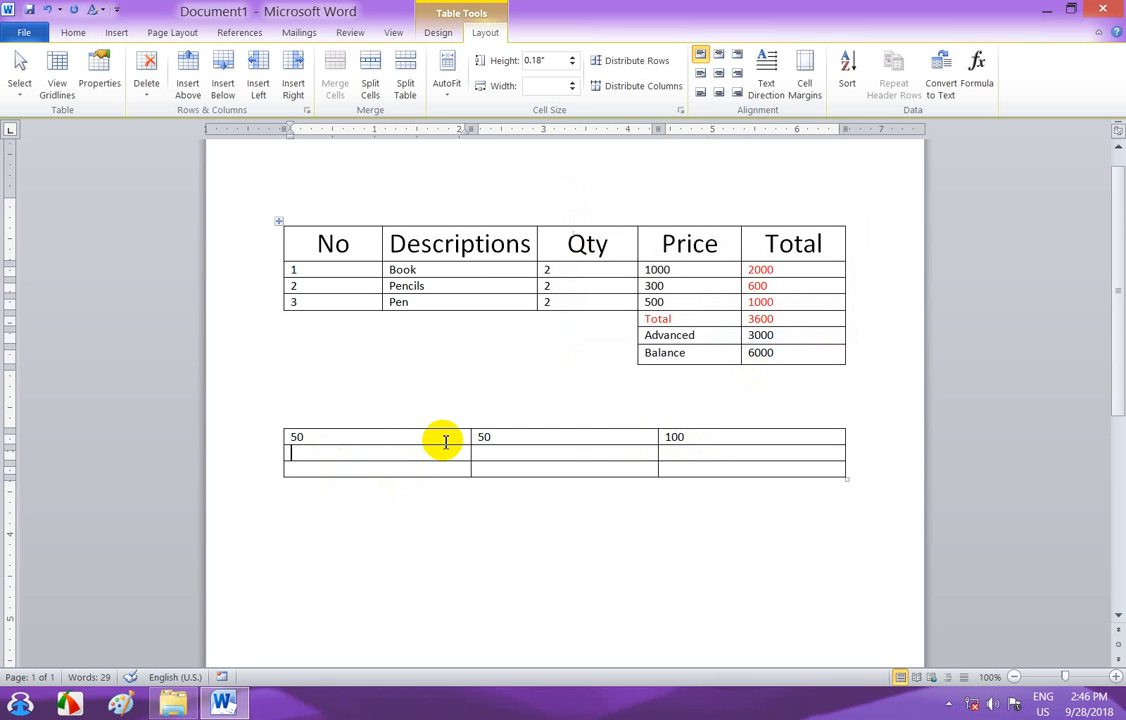
key("Tab")
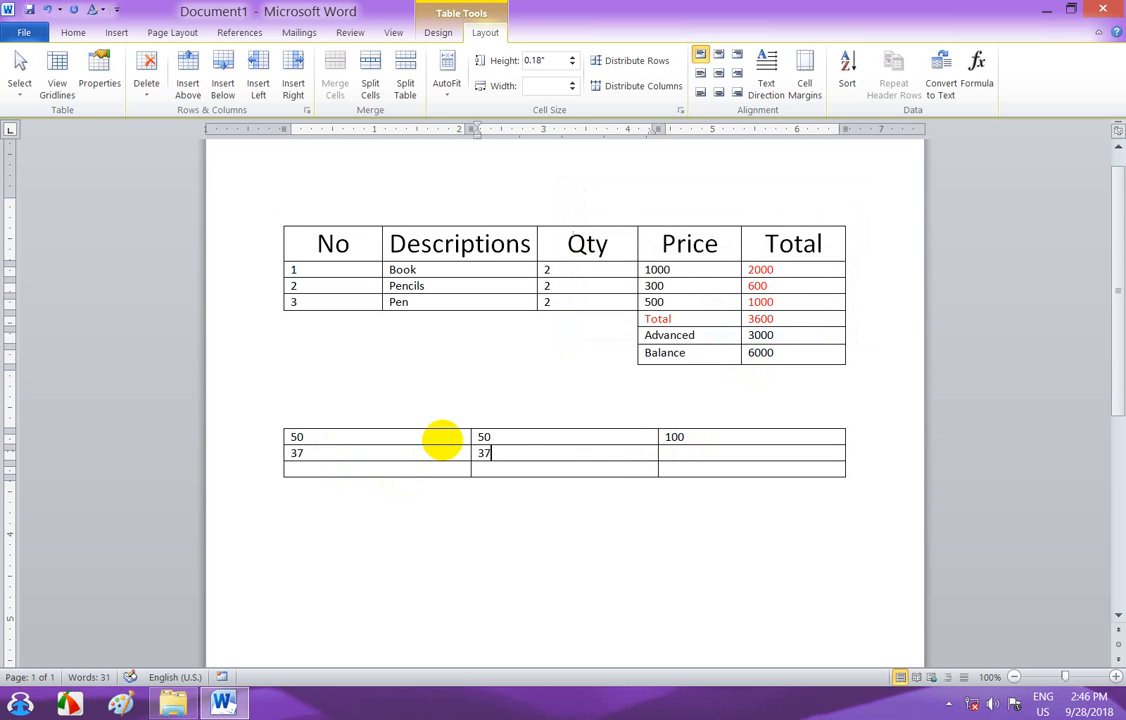
key("Tab")
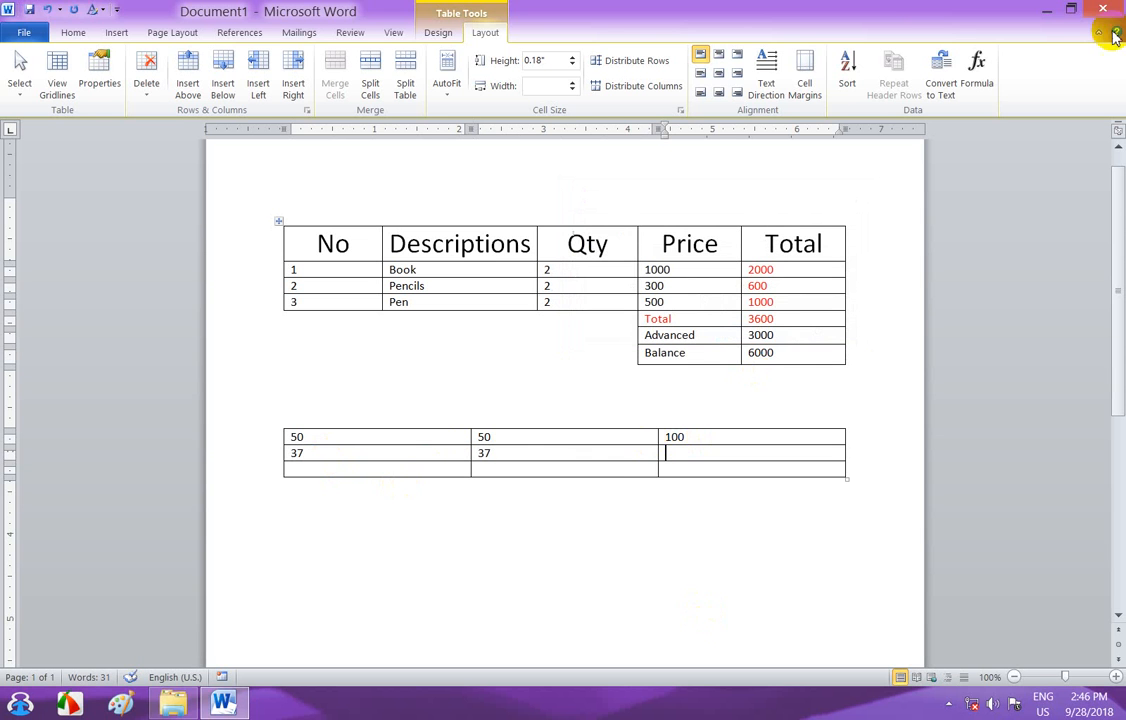
left_click(975, 80)
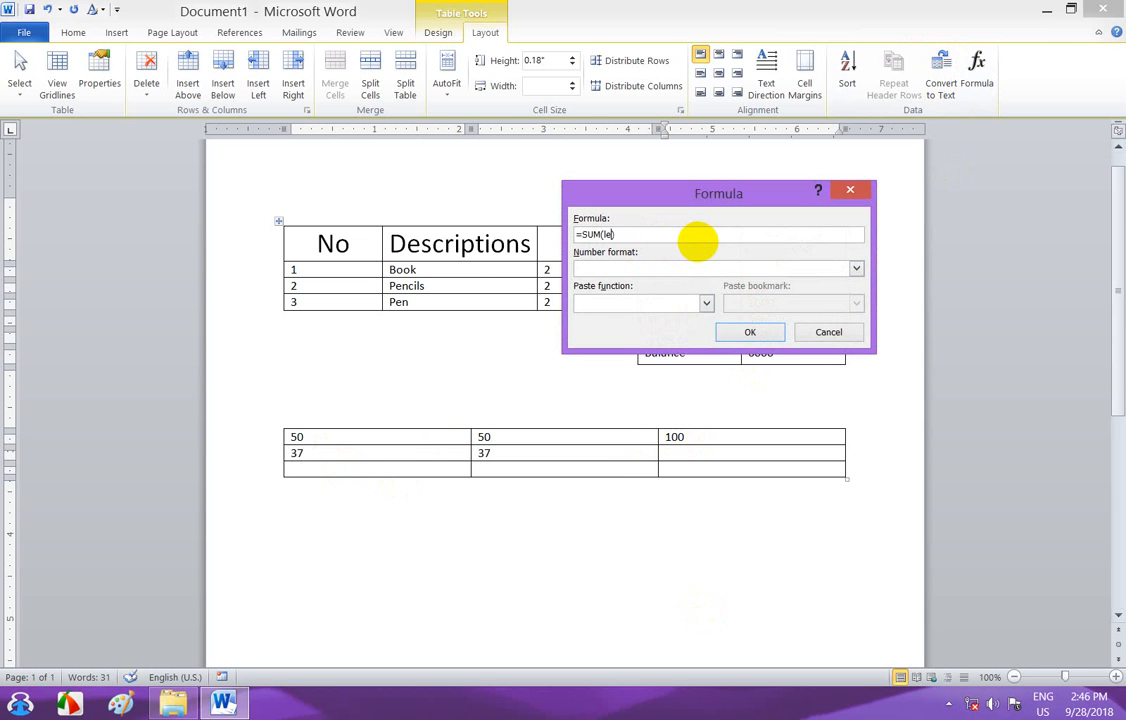
left_click(748, 330)
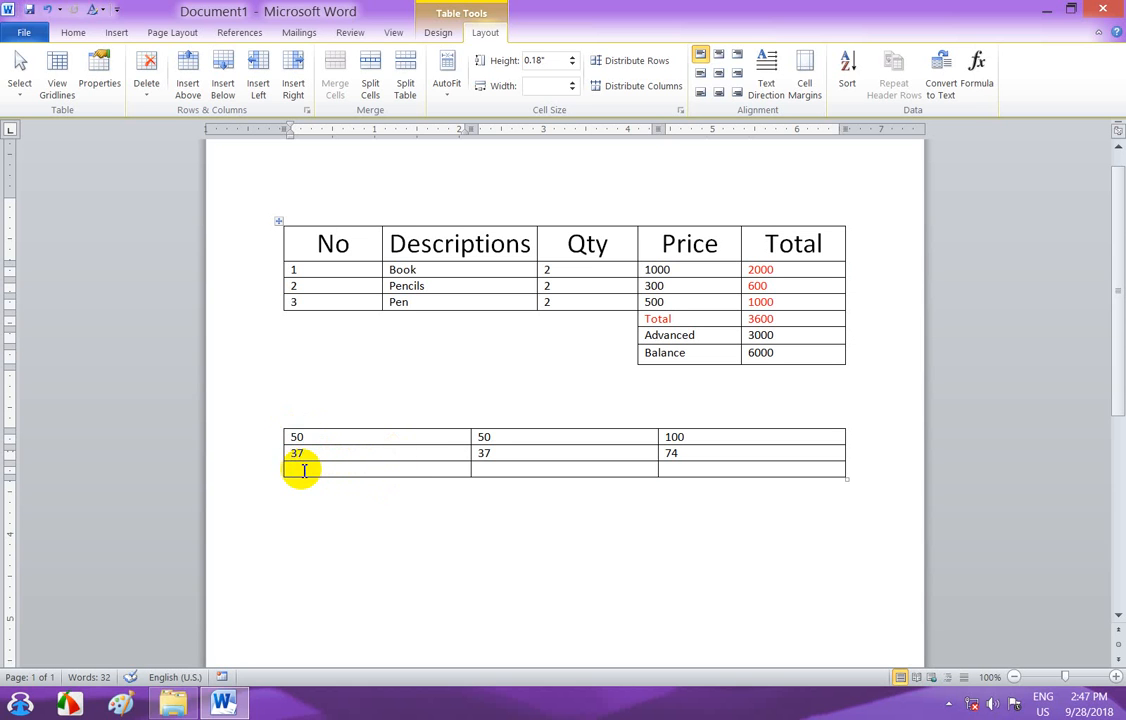
- Try the formula =SUM(Below) in the first cell of the lower table's bottom row, and delete its result
left_click(975, 85)
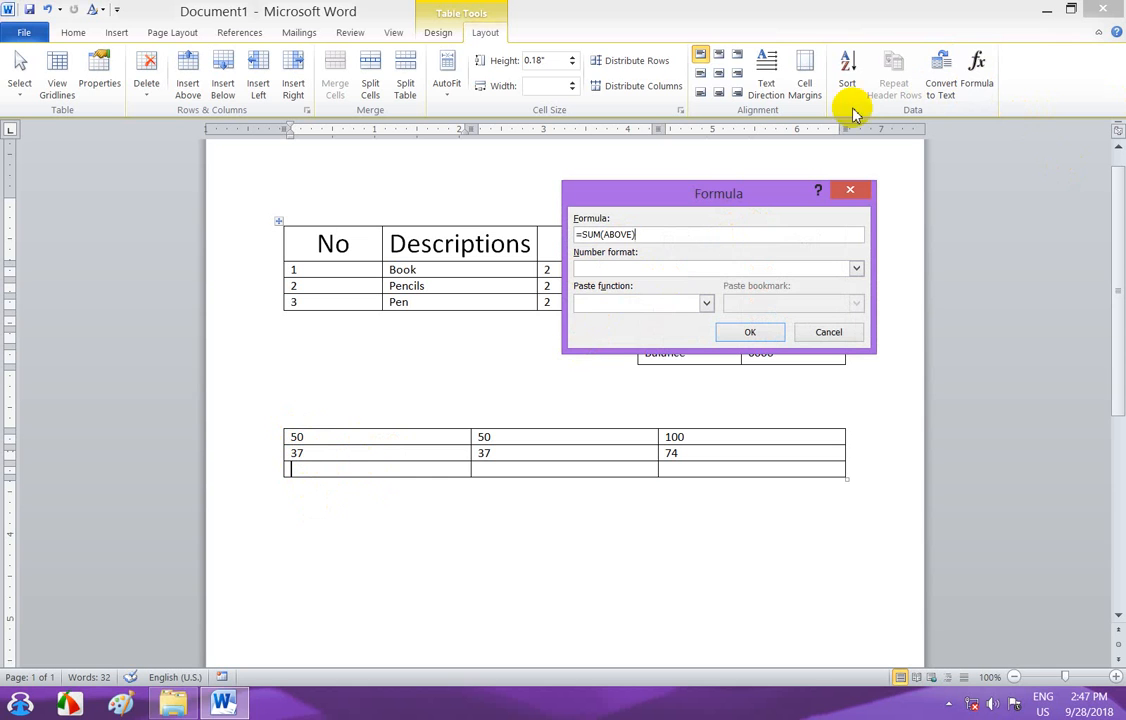
left_click_drag(627, 235, 609, 237)
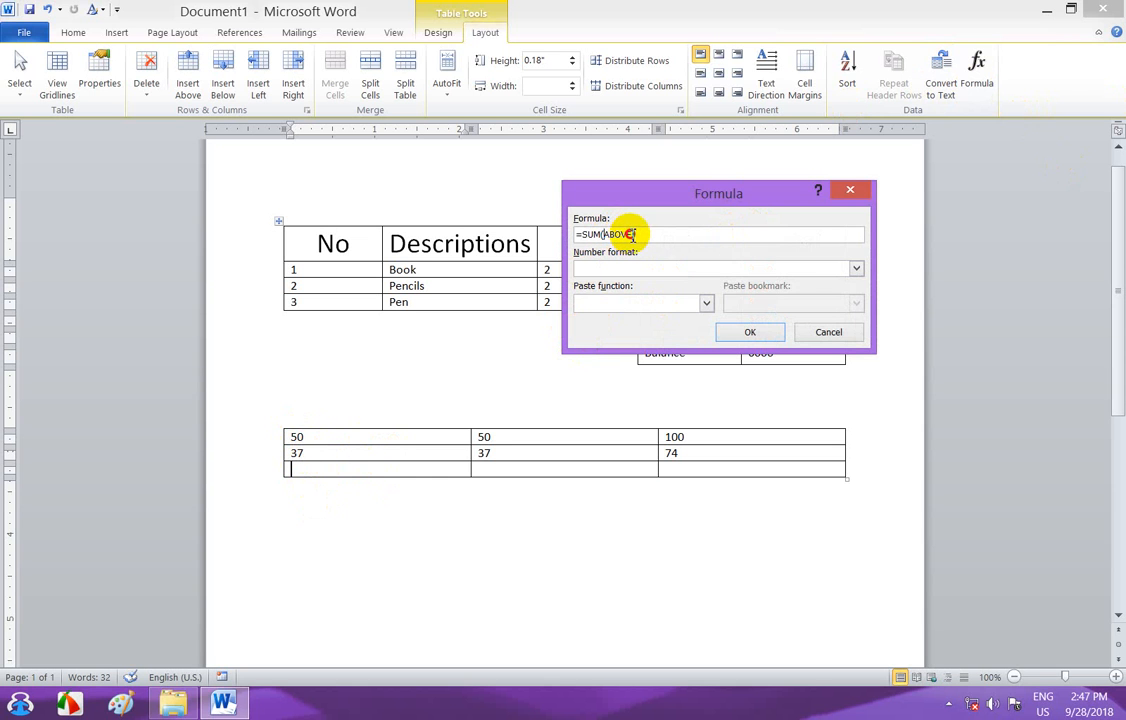
left_click(660, 236)
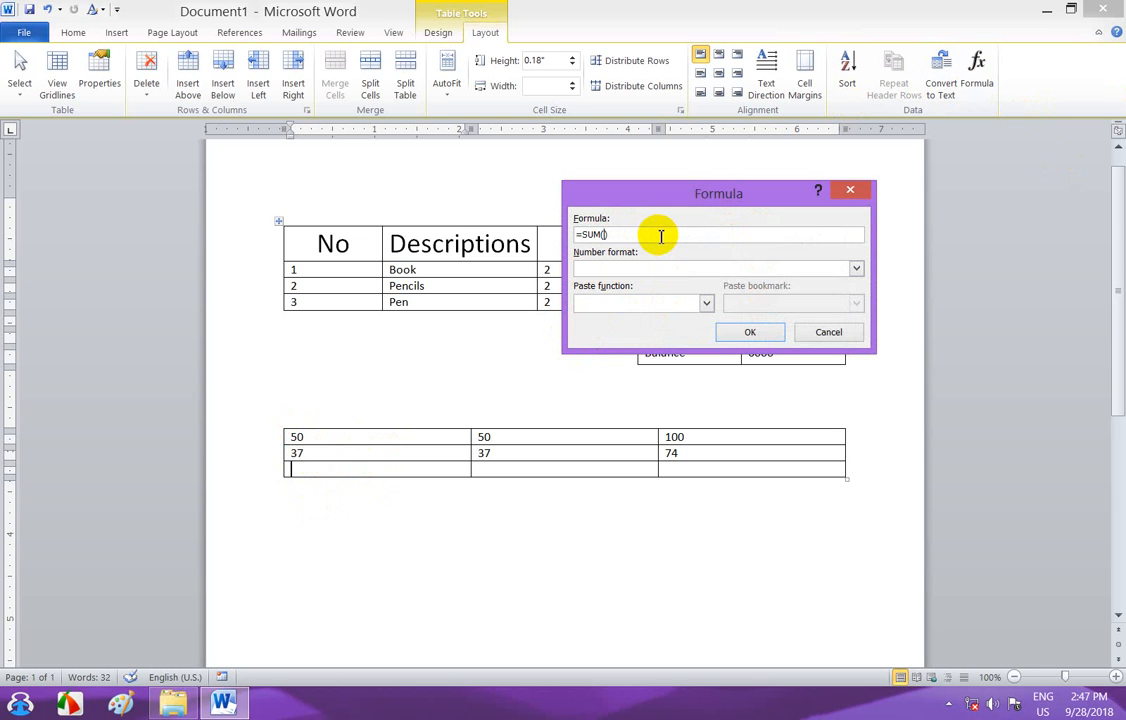
type("w")
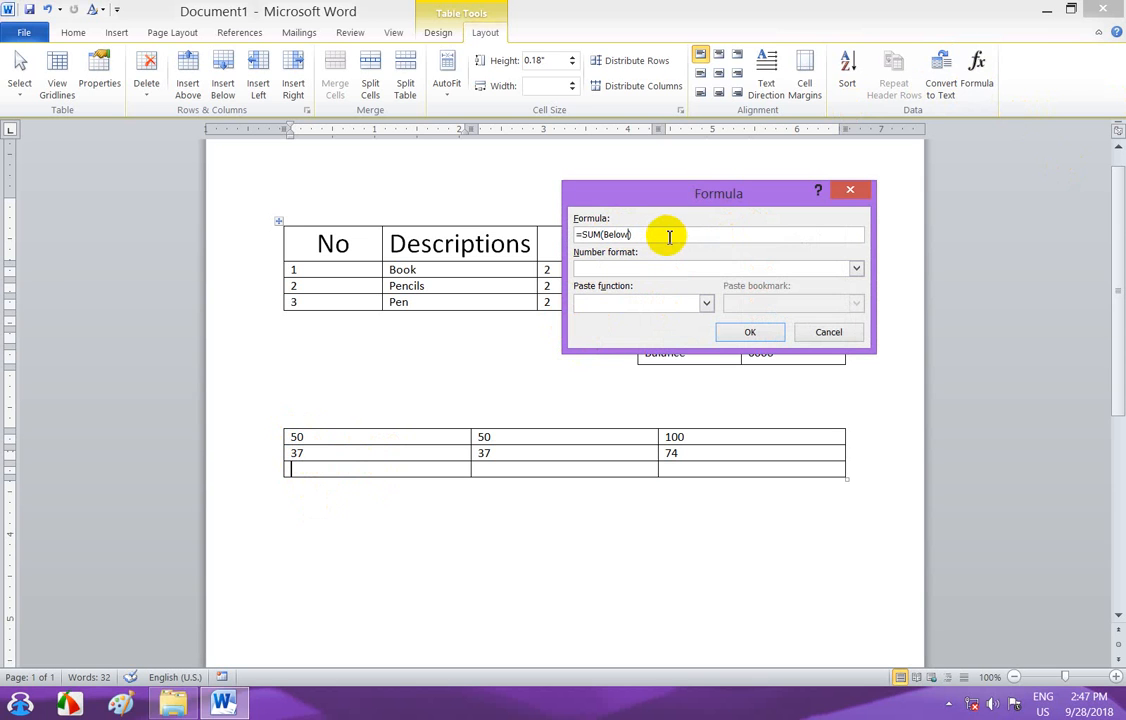
left_click(745, 332)
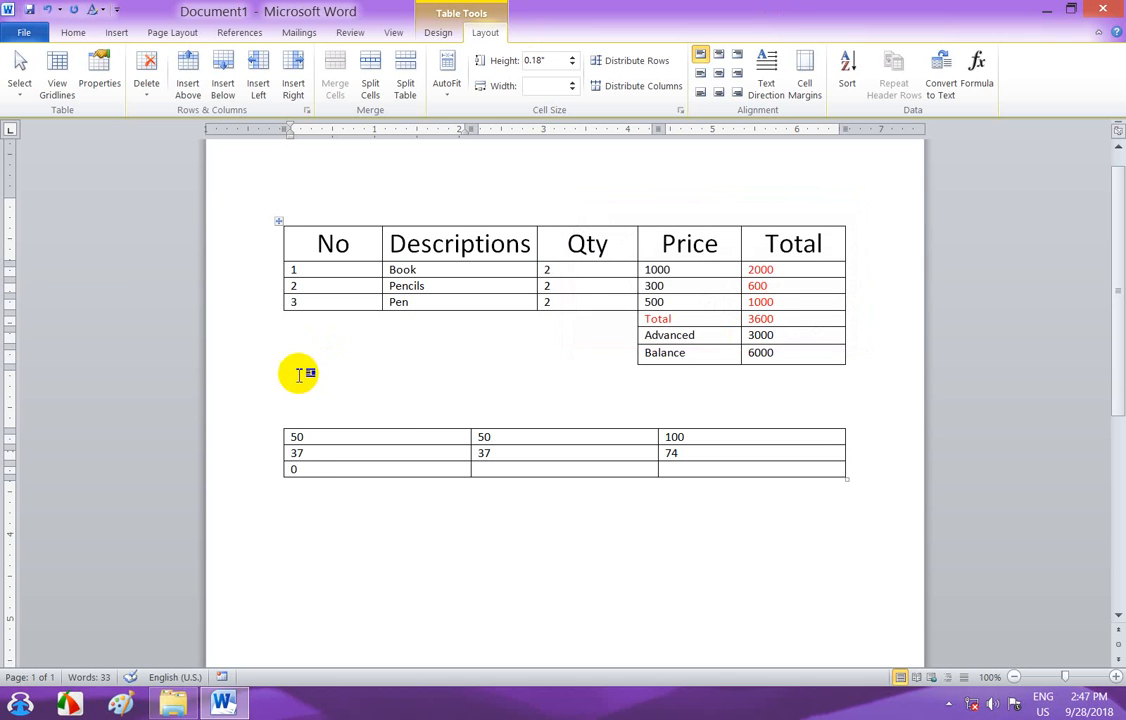
left_click_drag(294, 467, 313, 470)
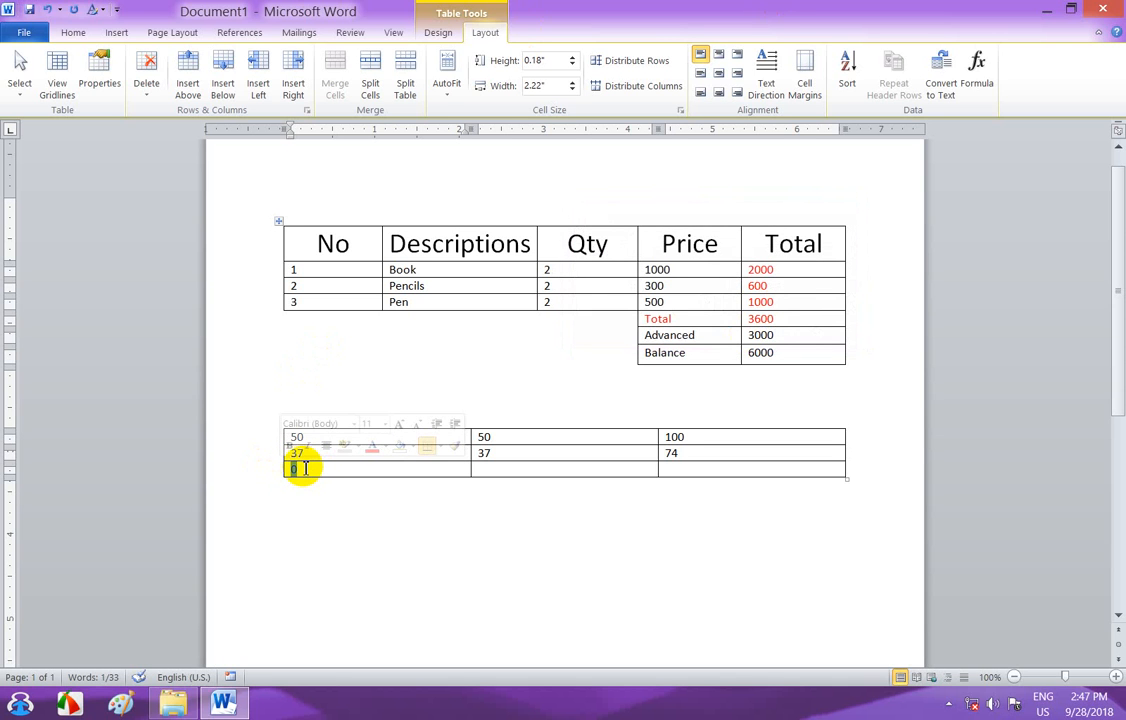
key("Delete")
- Total the lower table's first column in its bottom cell with the formula =SUM(ABOVE)
left_click(972, 78)
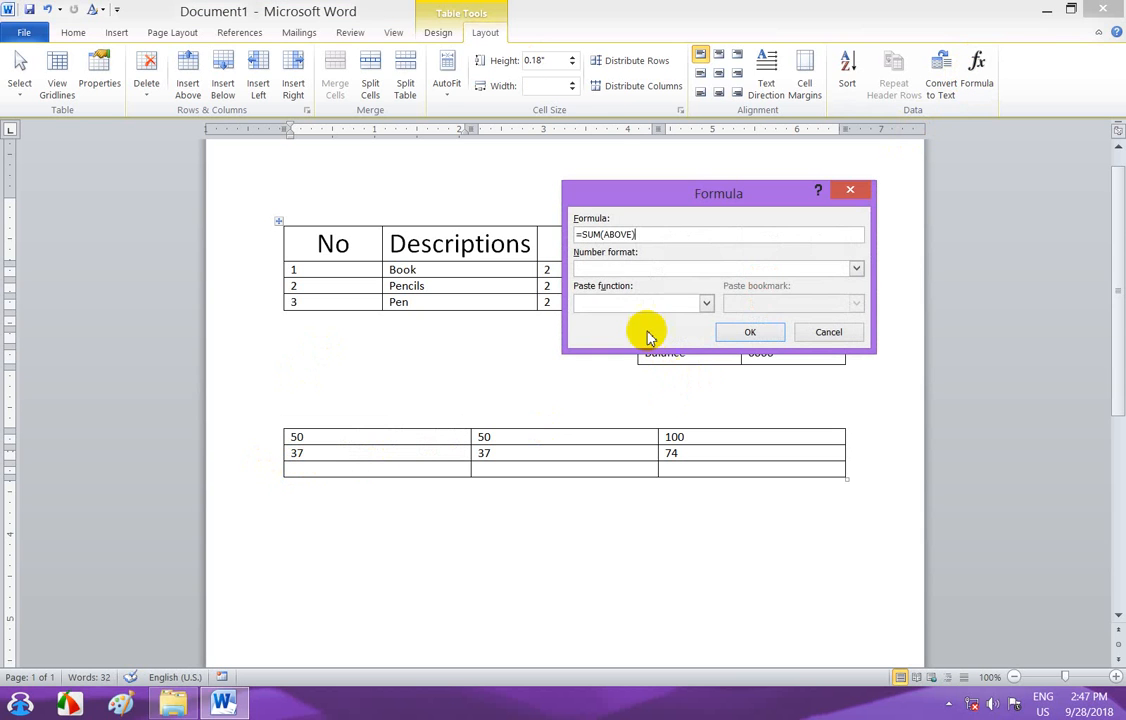
left_click(745, 331)
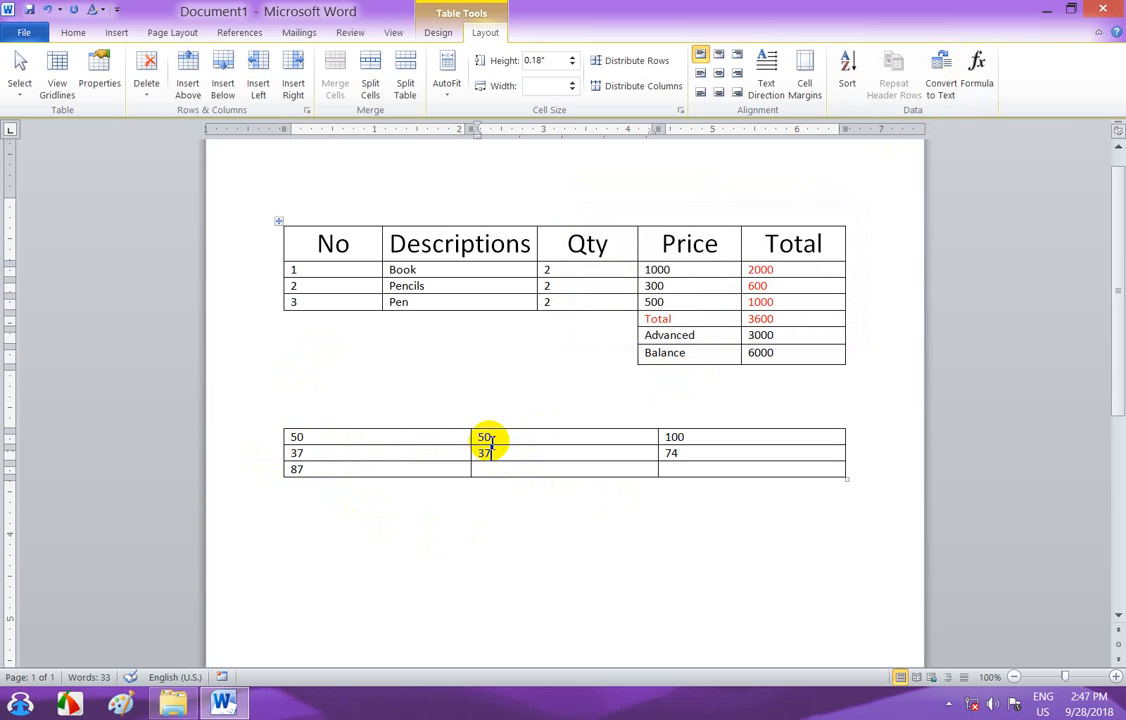
- Change the second value in the lower table's top row to 300 and replace the row total with a new =SUM(LEFT) formula
left_click_drag(455, 432, 471, 440)
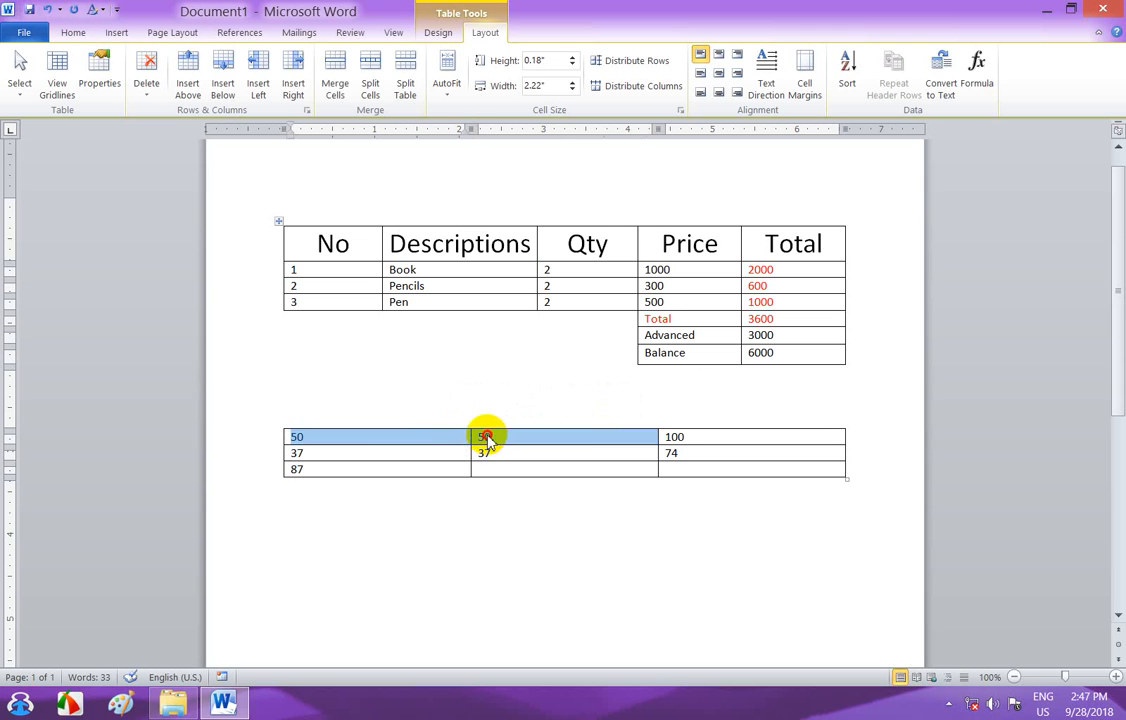
left_click(487, 437)
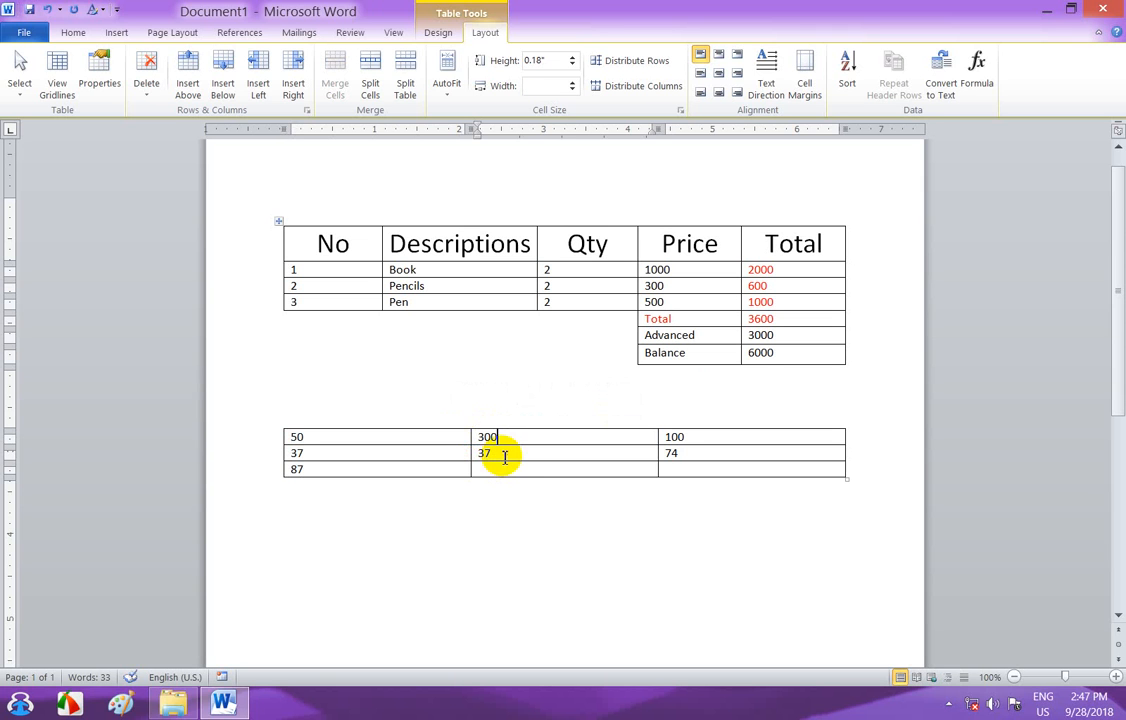
double_click(672, 437)
type("1")
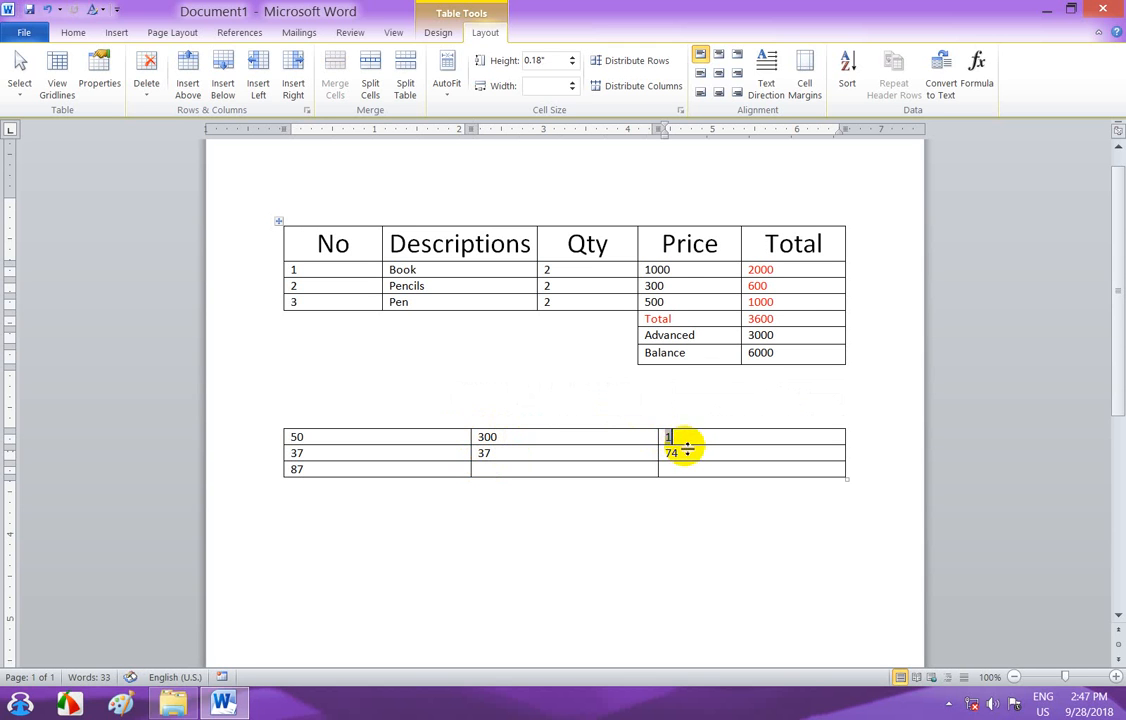
key("BackSpace")
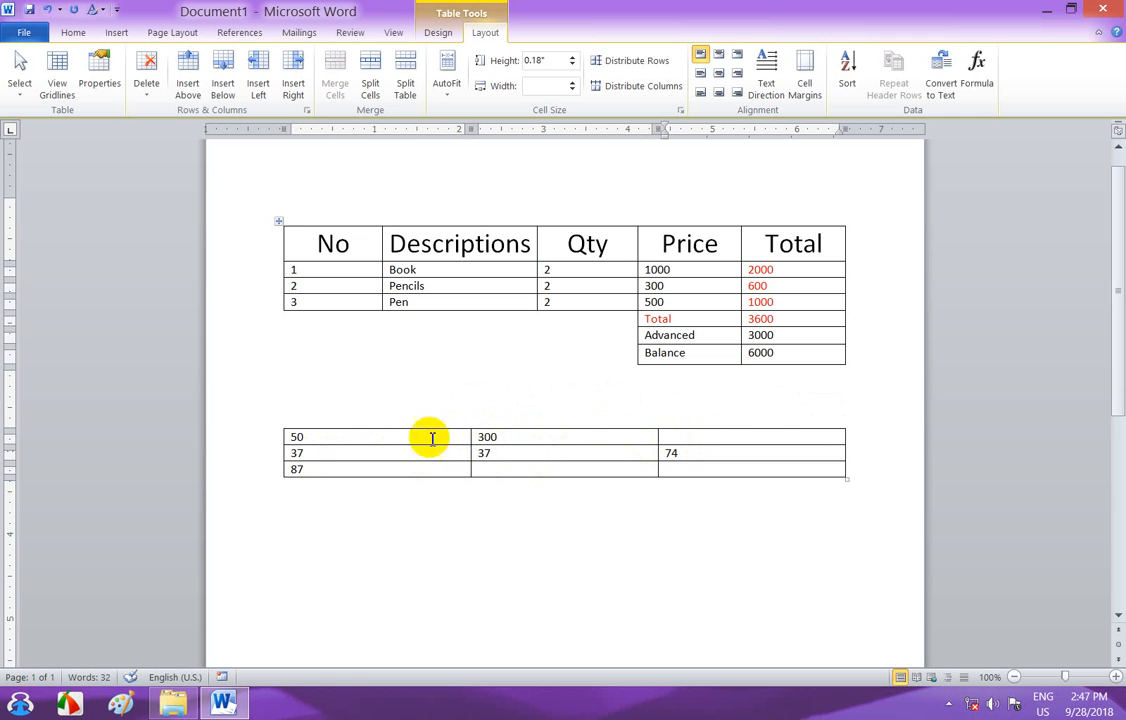
left_click(970, 78)
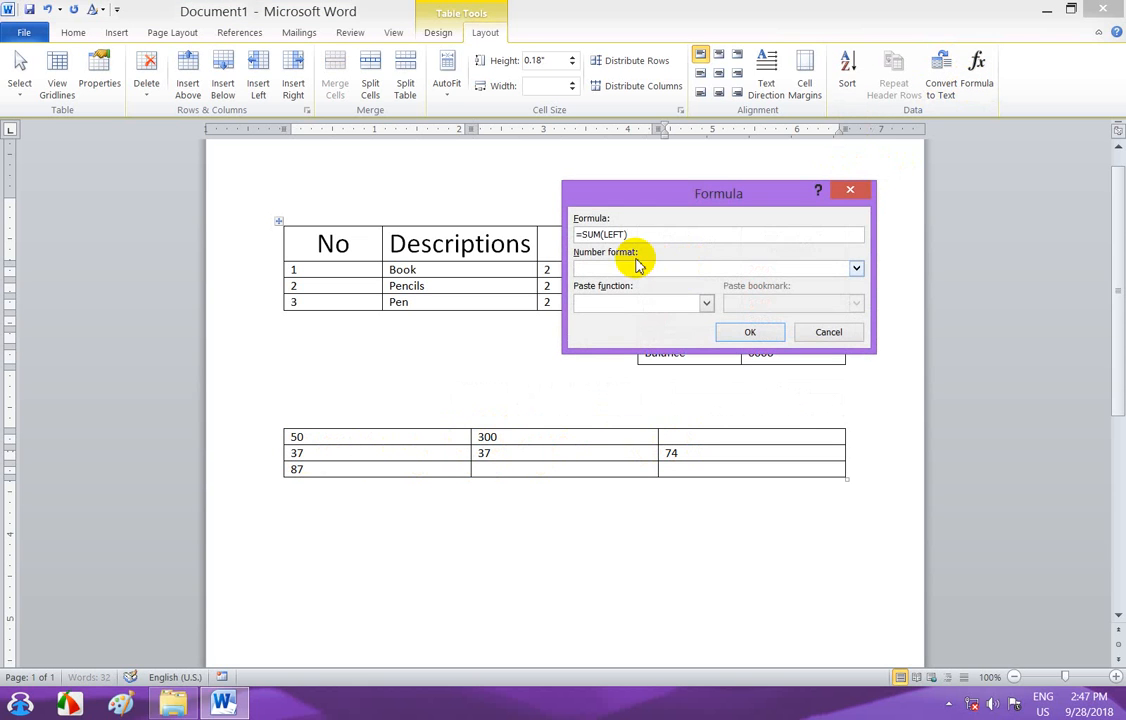
left_click(750, 333)
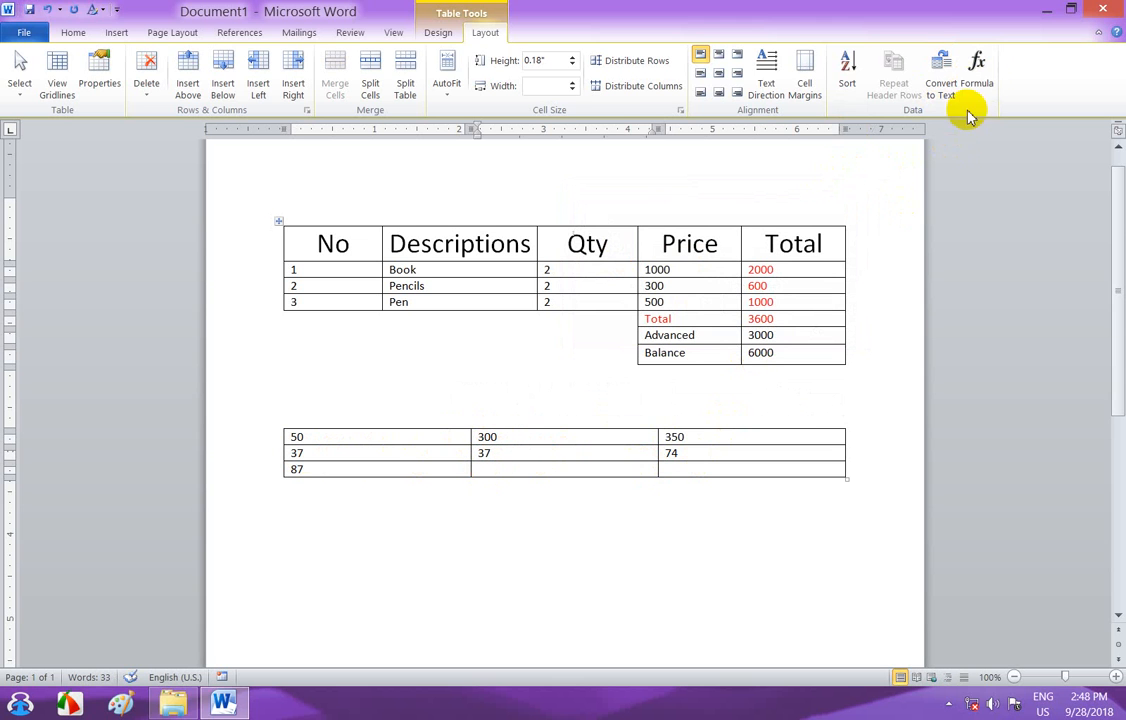
- Total the lower table's second and third columns in the bottom row with =SUM(ABOVE) formulas
left_click(978, 77)
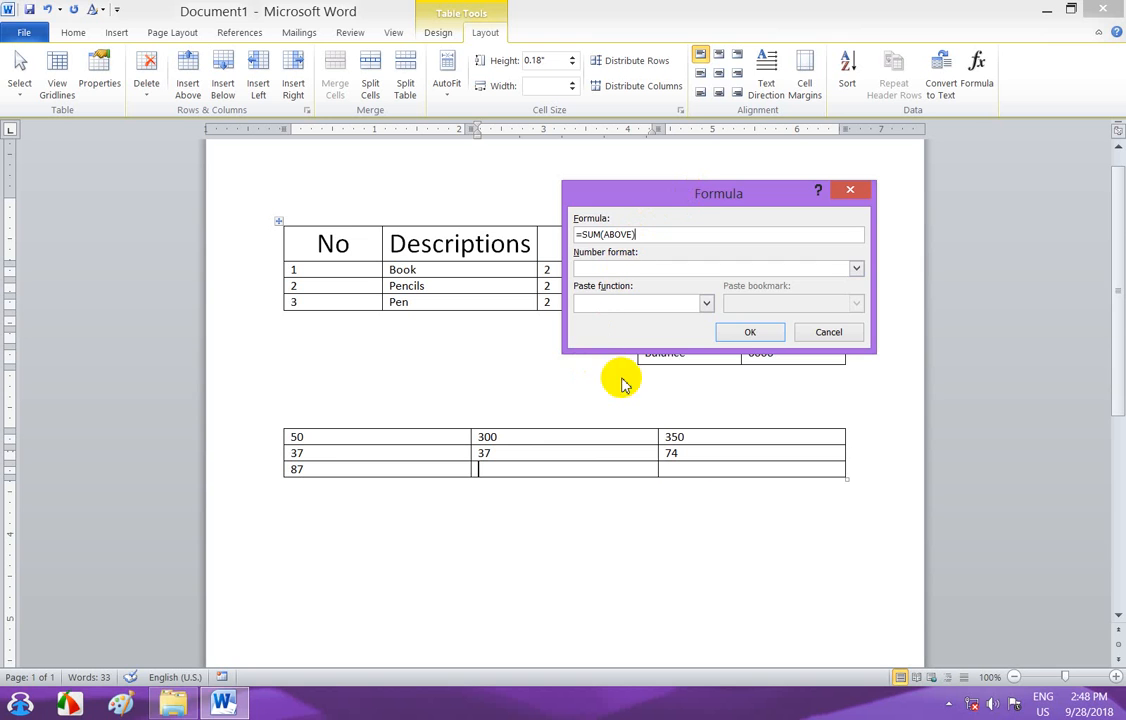
left_click(738, 334)
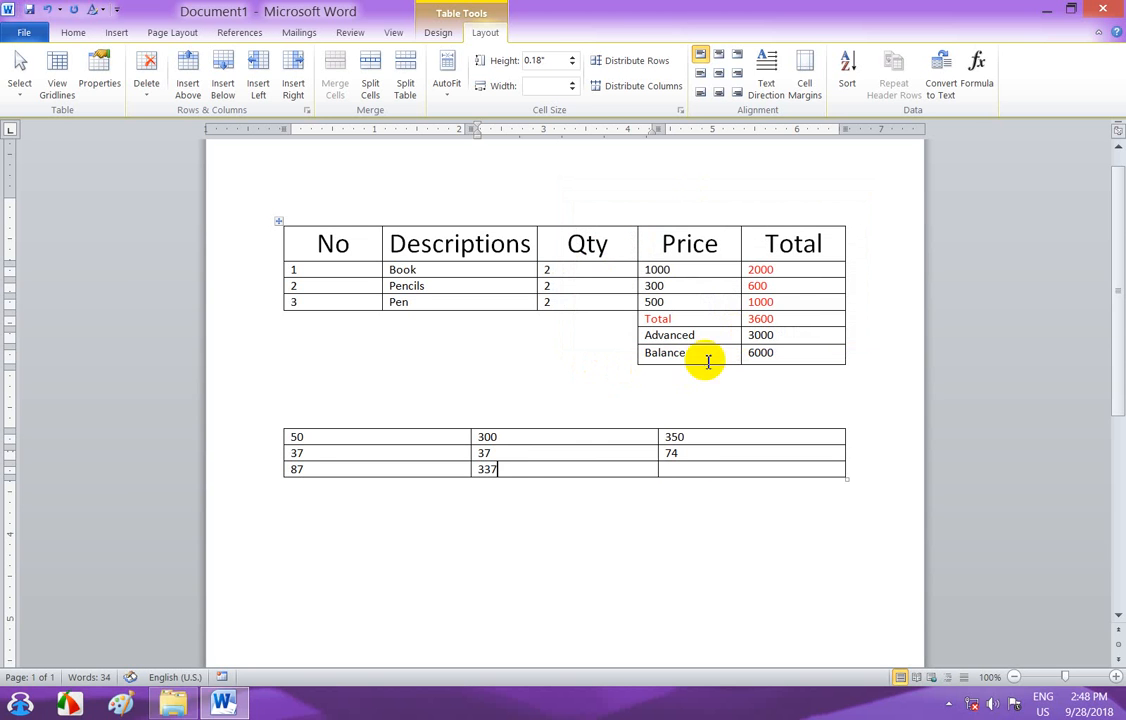
left_click(671, 472)
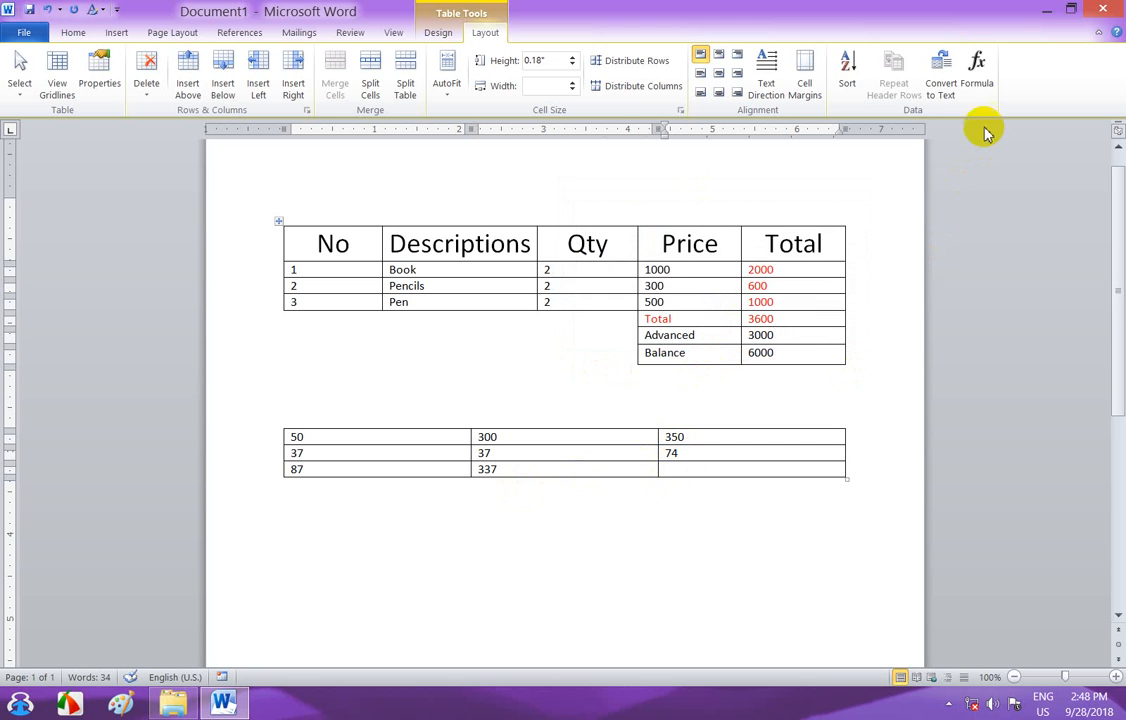
left_click(977, 75)
left_click_drag(738, 186, 908, 150)
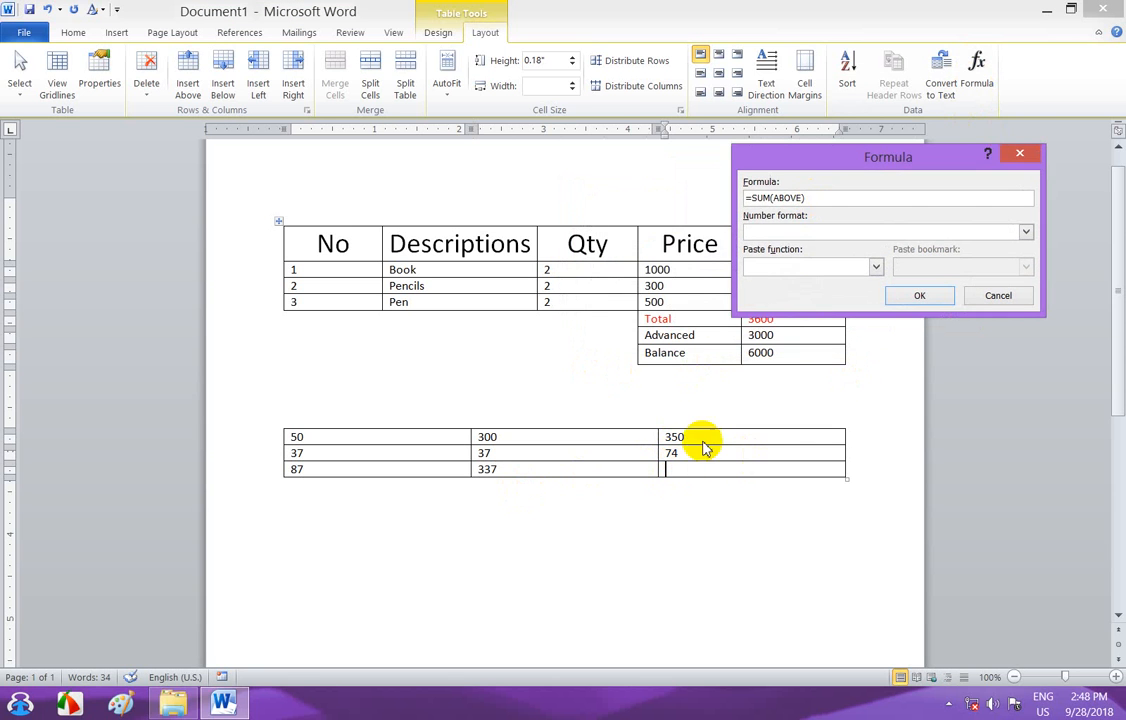
left_click(919, 295)
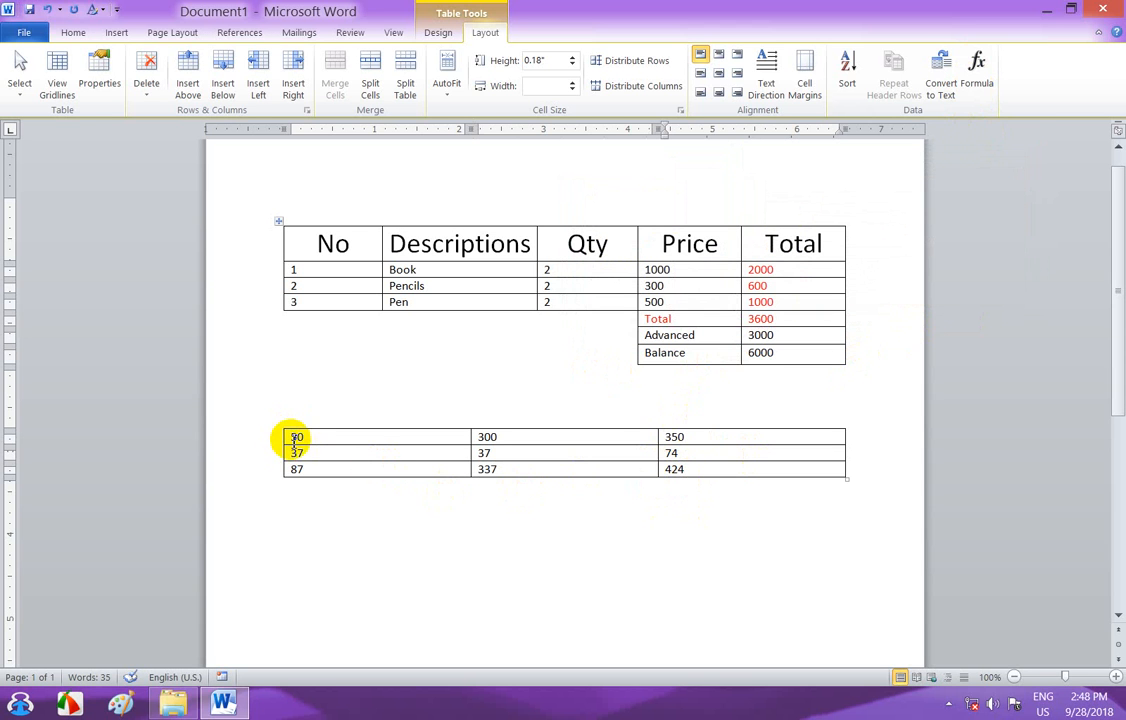
- Select all rows of the lower number table and apply the purple banded table style with horizontal lines
left_click(251, 442)
left_click(259, 456)
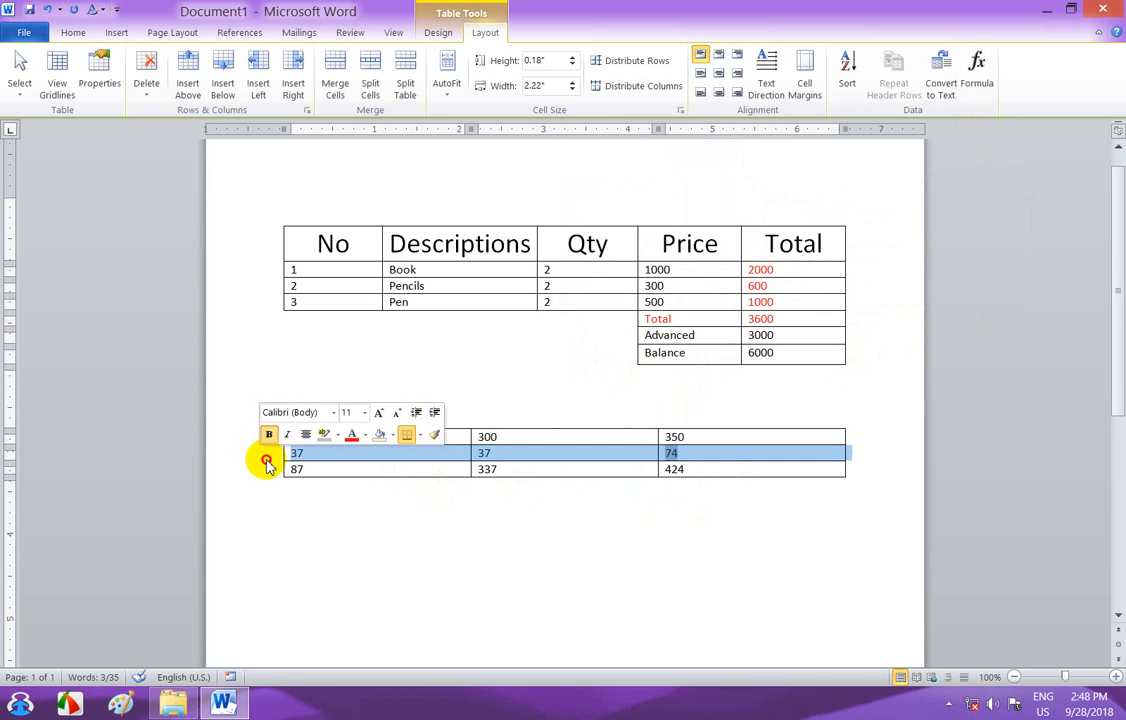
left_click(262, 472, "shift")
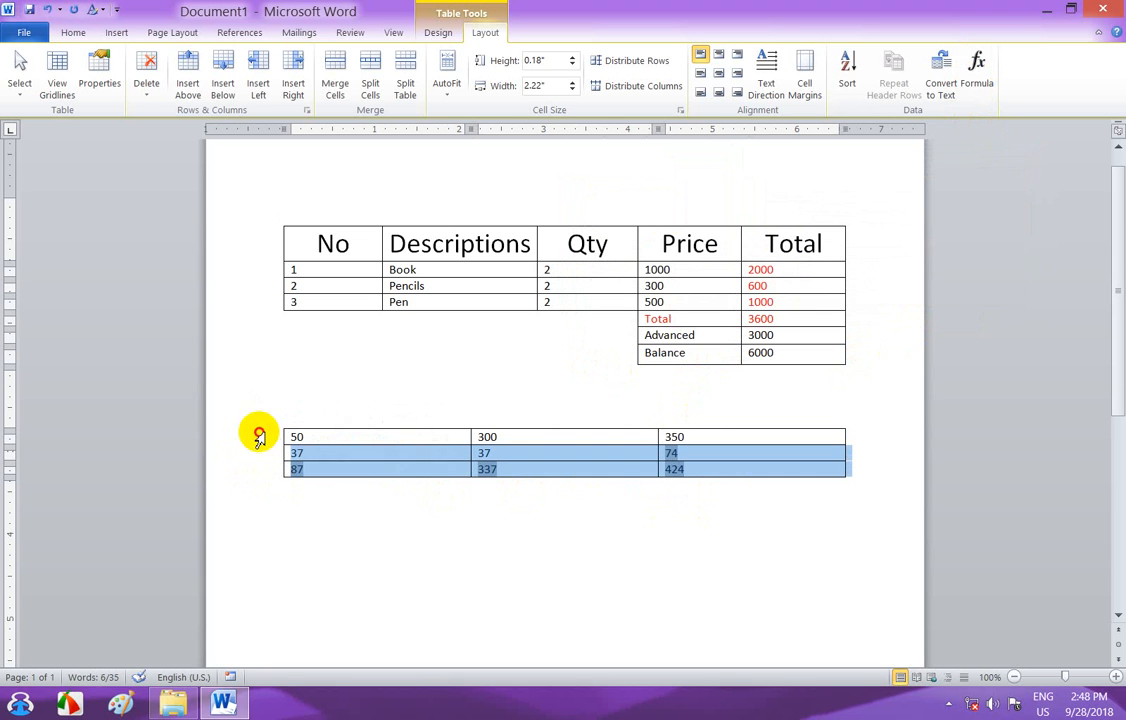
left_click_drag(259, 437, 275, 473)
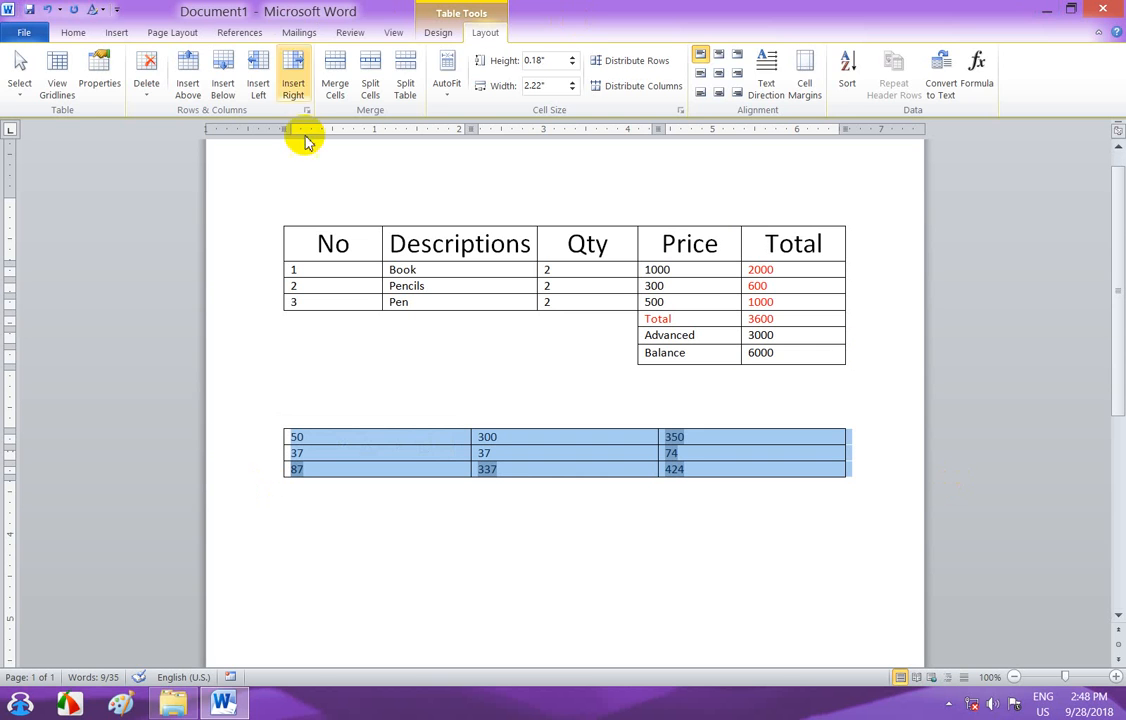
left_click(437, 37)
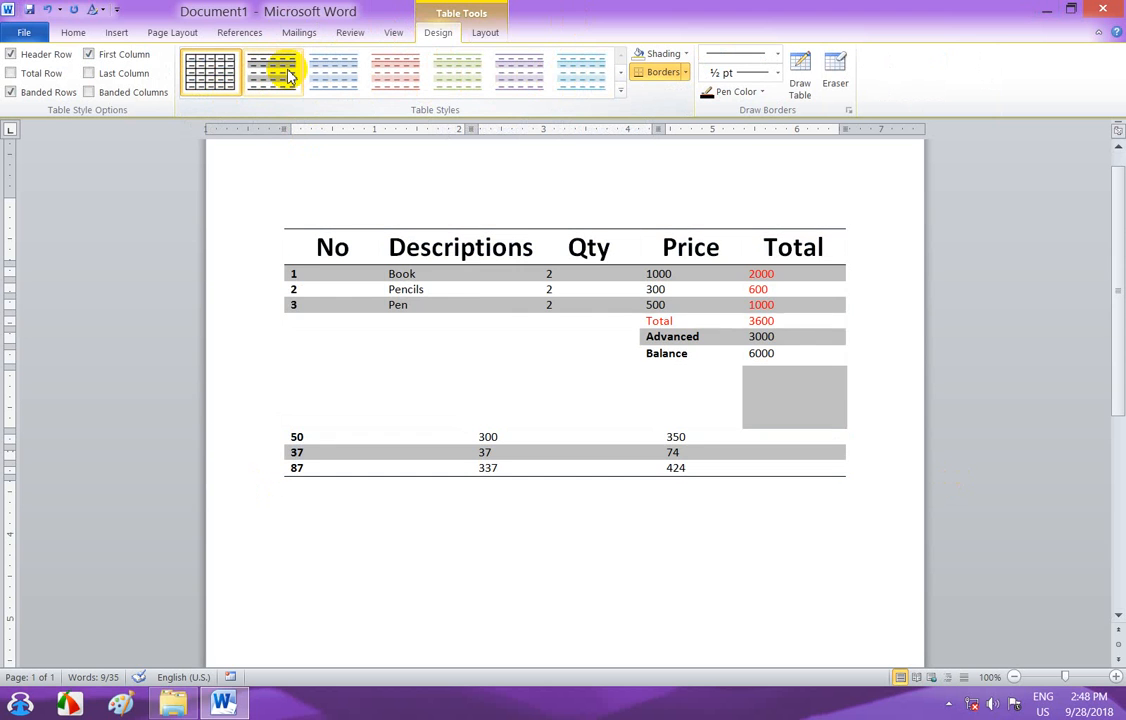
left_click(530, 71)
left_click(458, 512)
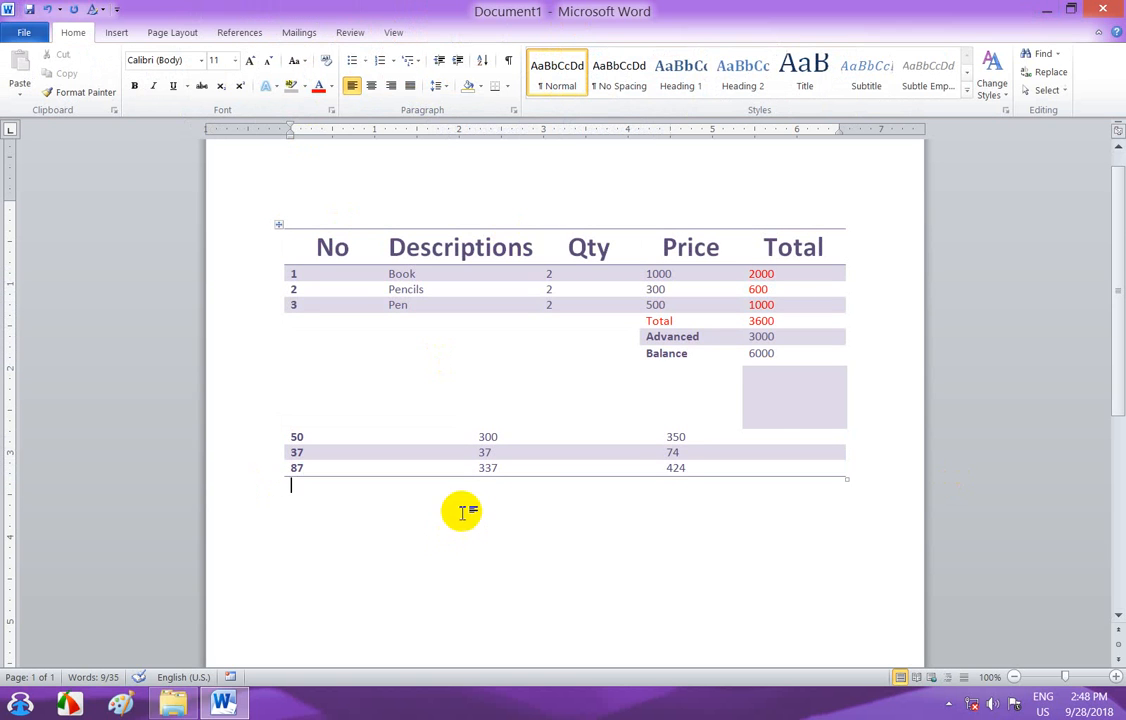
- Examine the lower table's row totals in the third column and its column totals in the bottom row against their source values
left_click(673, 436)
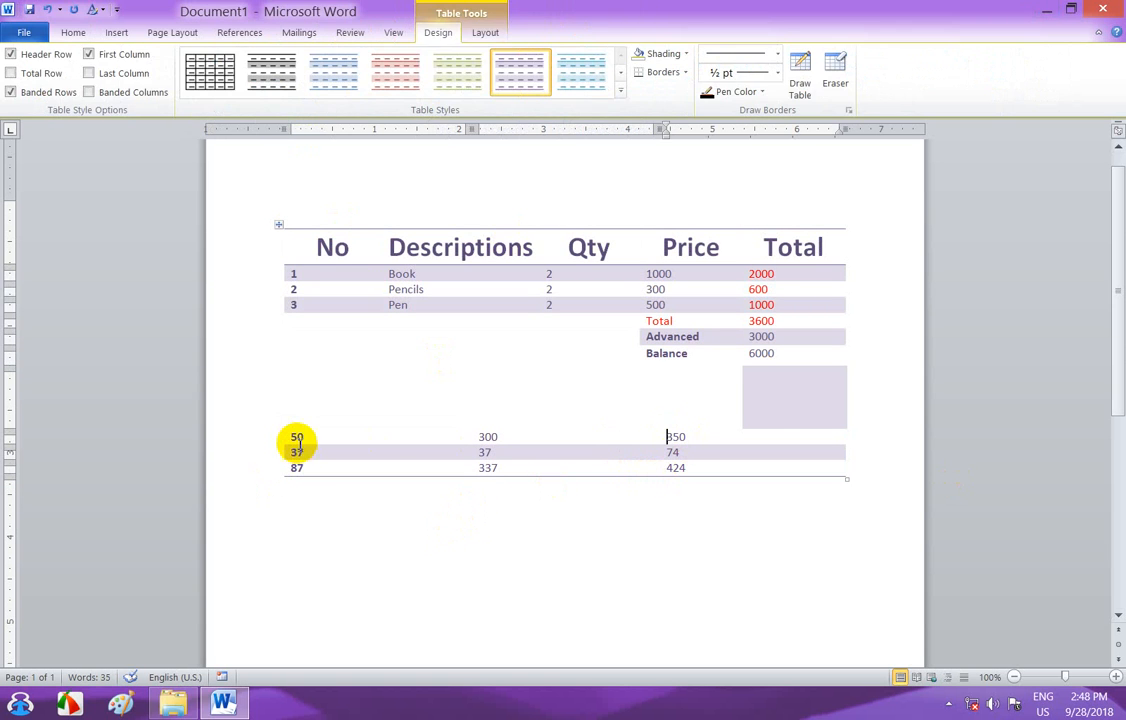
double_click(676, 436)
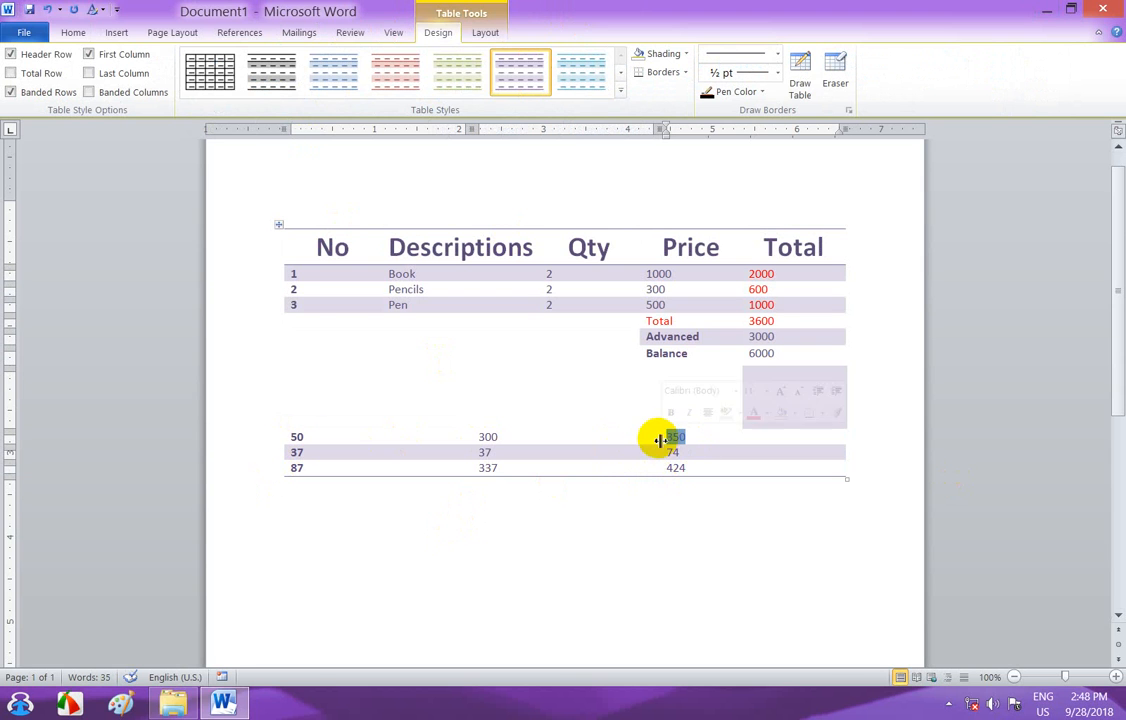
left_click(494, 457)
left_click(686, 454)
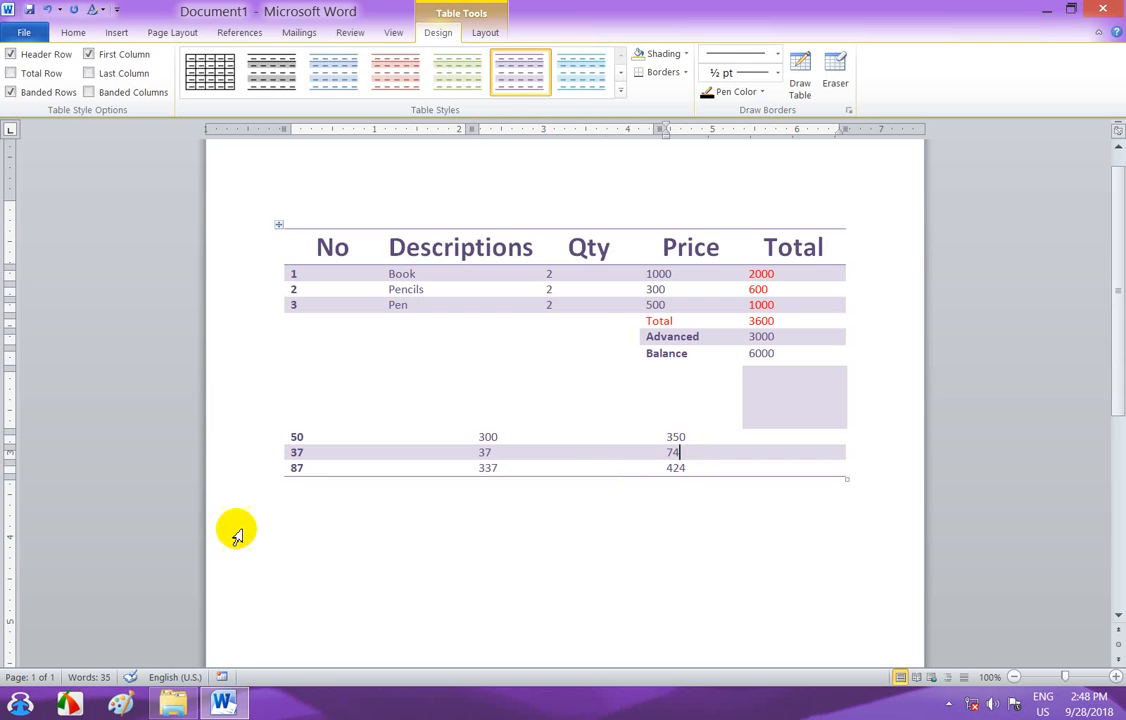
double_click(300, 470)
double_click(487, 467)
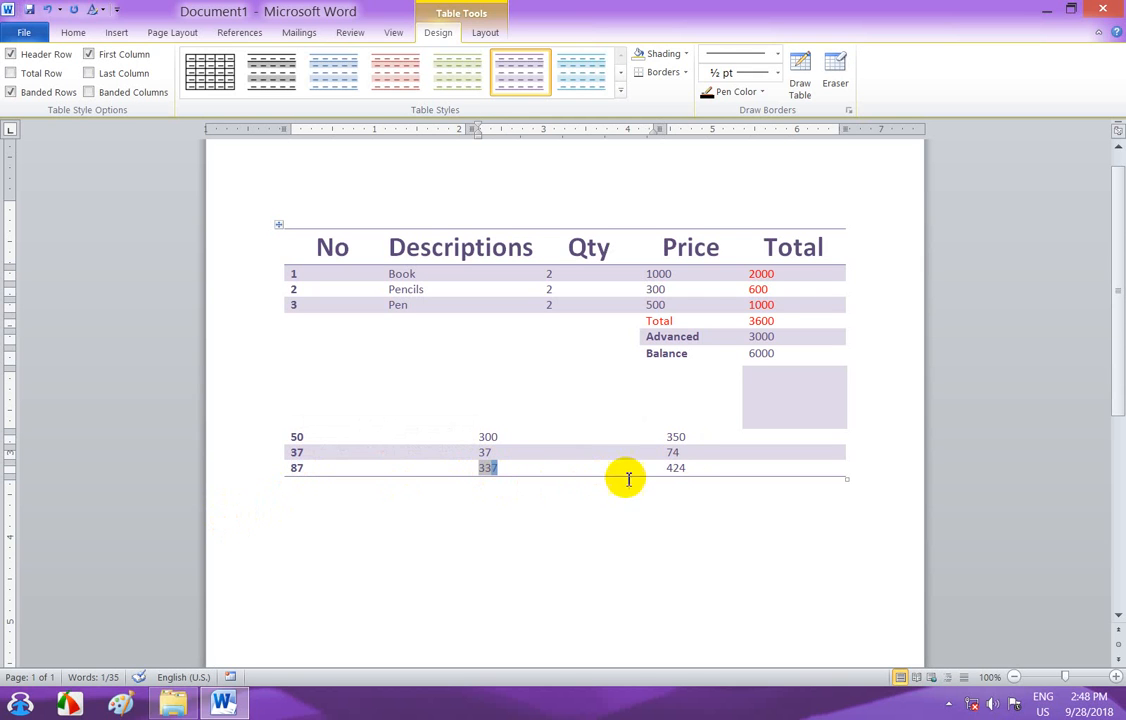
left_click(683, 470)
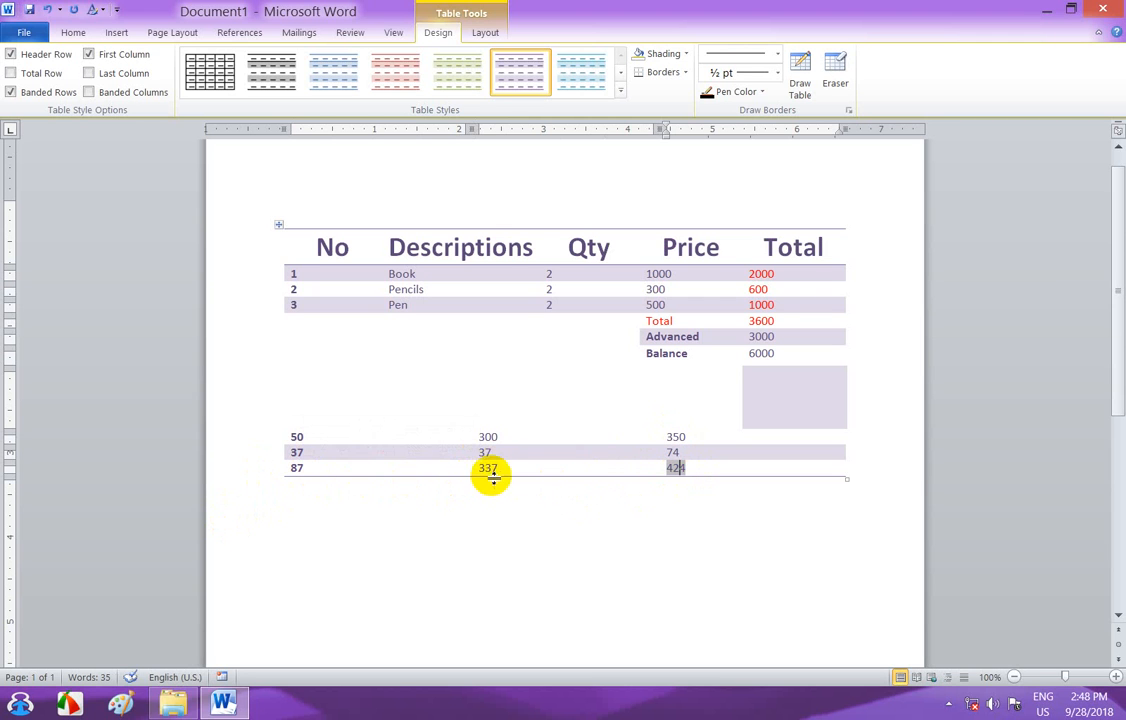
left_click(487, 437)
left_click(487, 467)
left_click(297, 437)
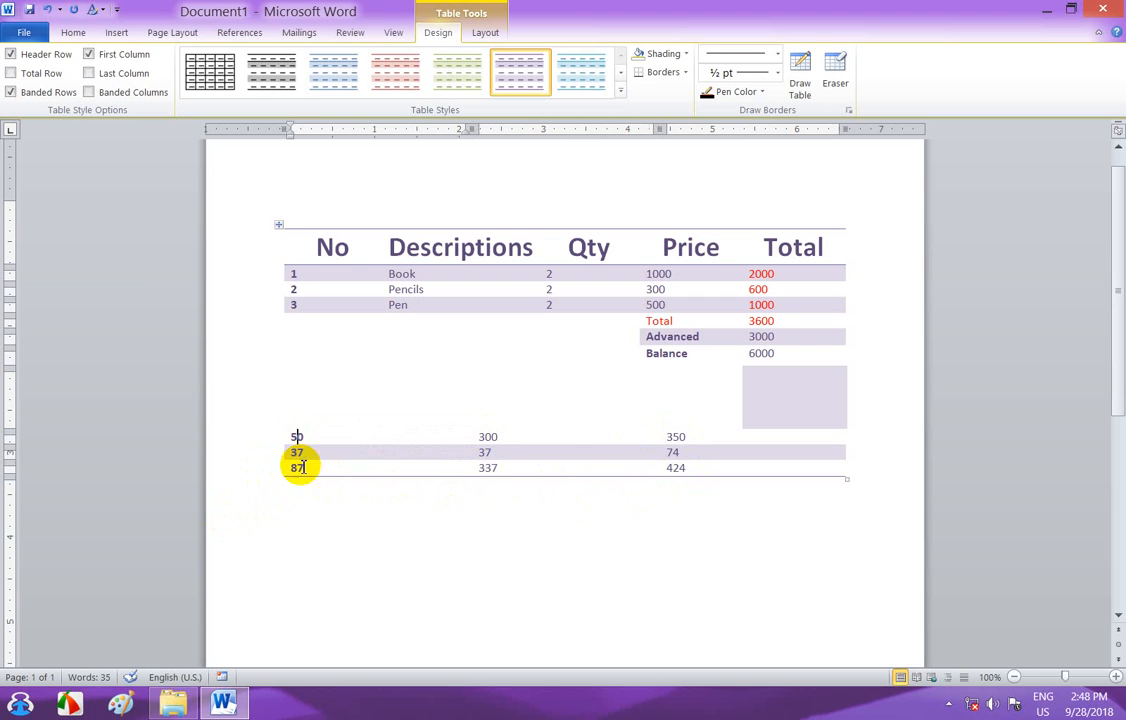
left_click(303, 467)
left_click(680, 438)
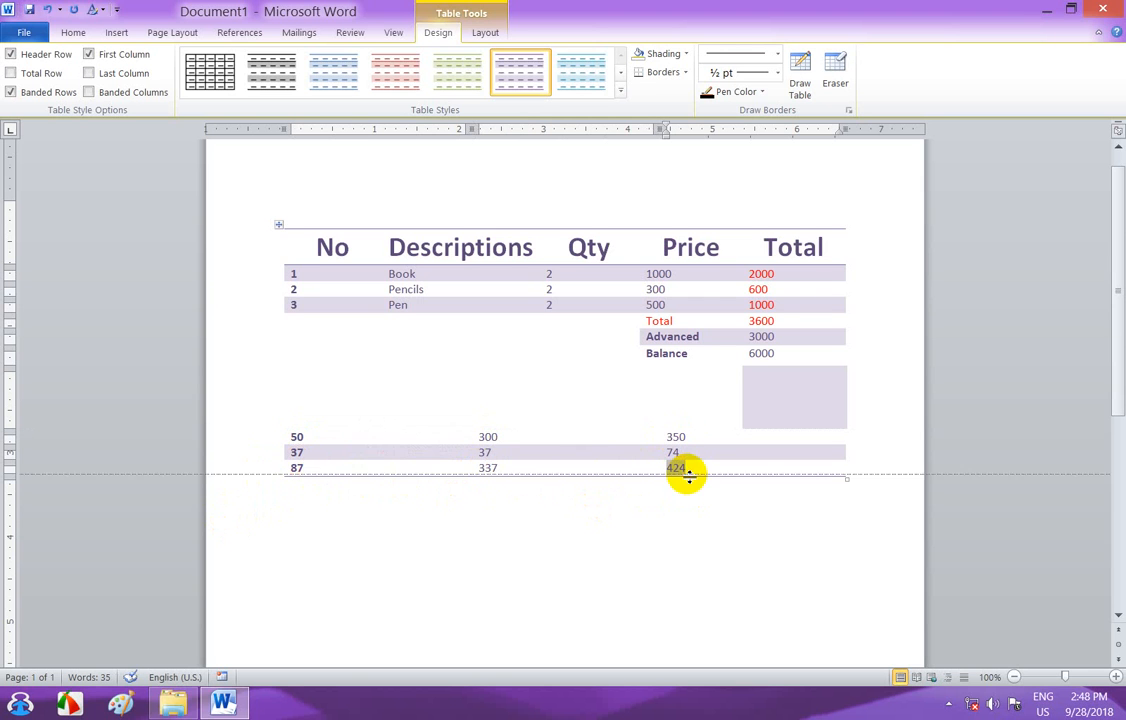
left_click(688, 453)
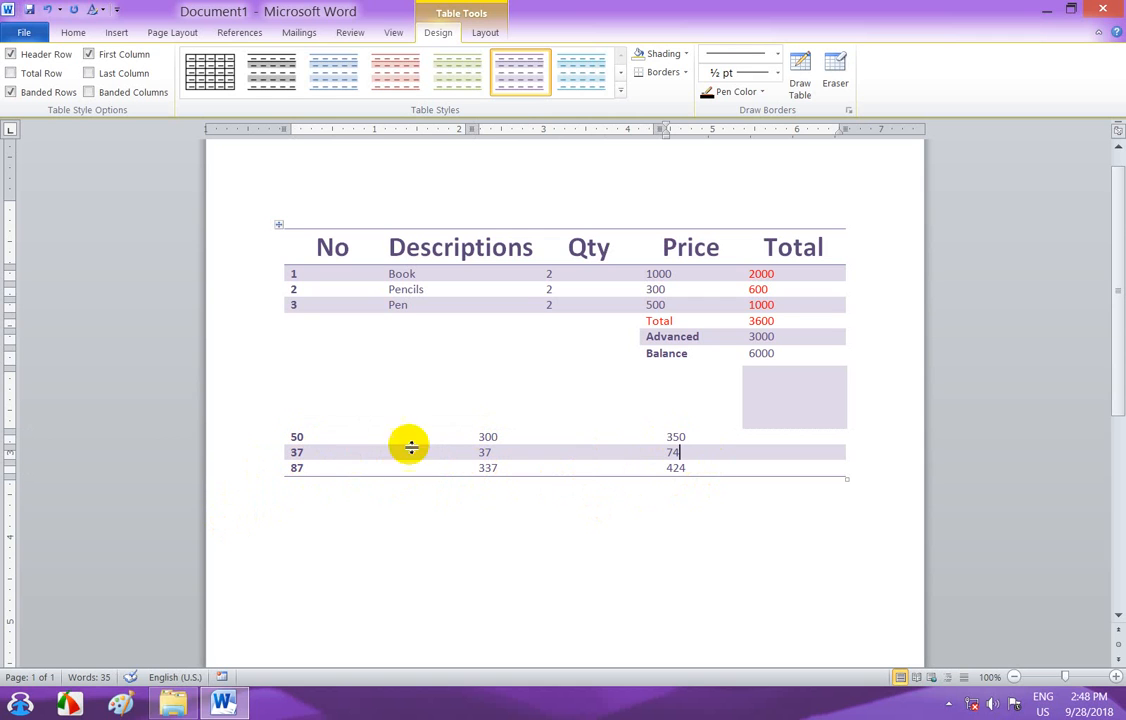
left_click(305, 437)
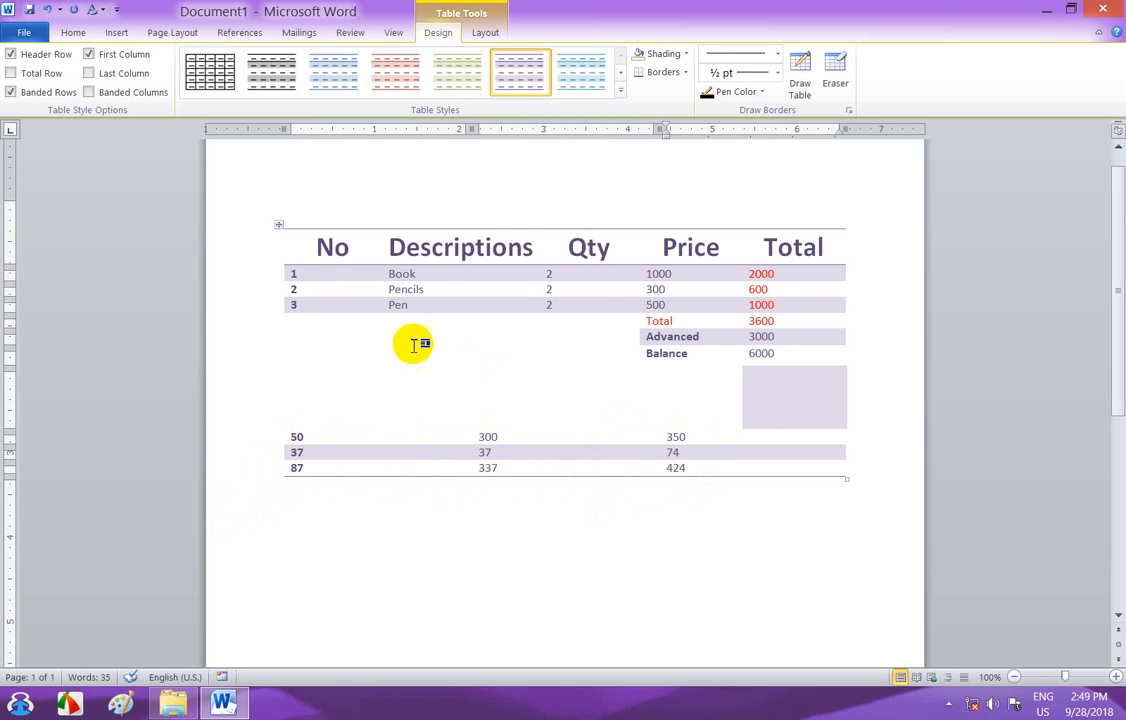
scroll(380, 318, "up", 1)
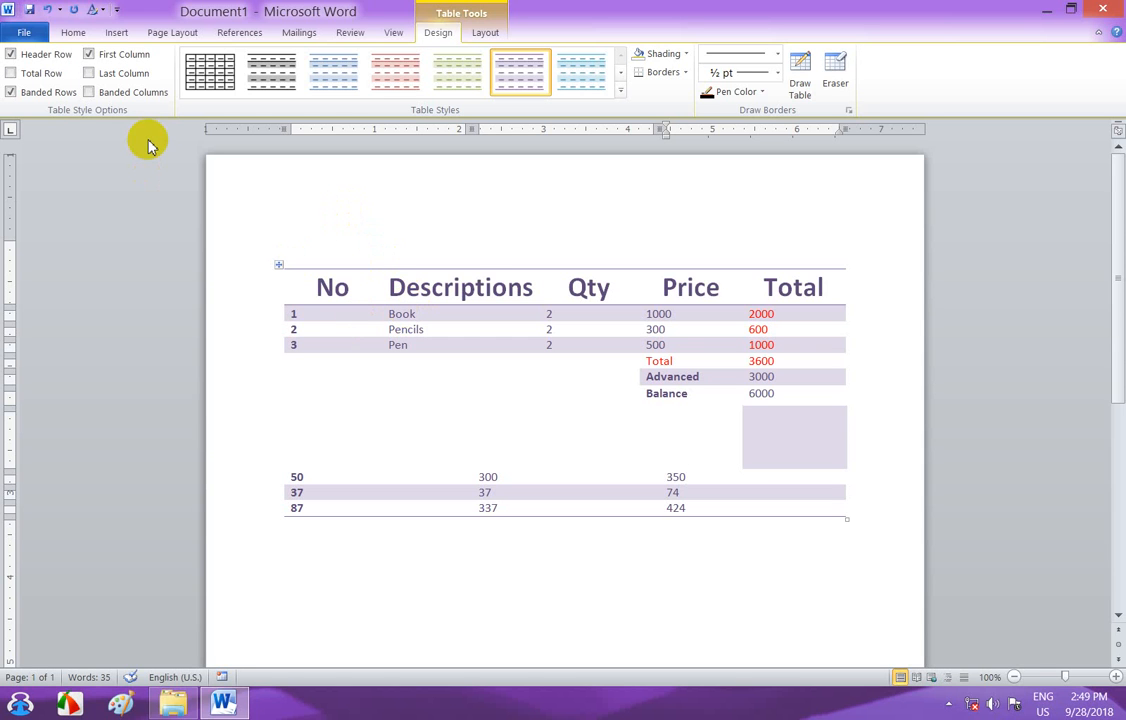
scroll(466, 284, "down", 2)
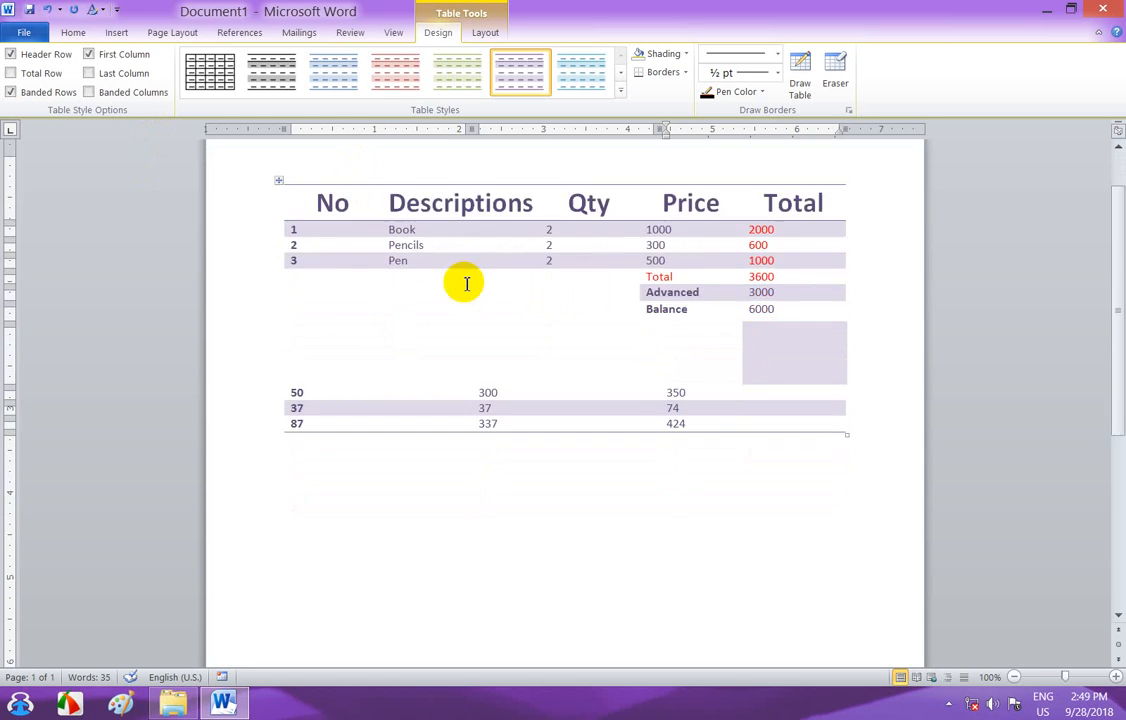
scroll(465, 284, "up", 2)
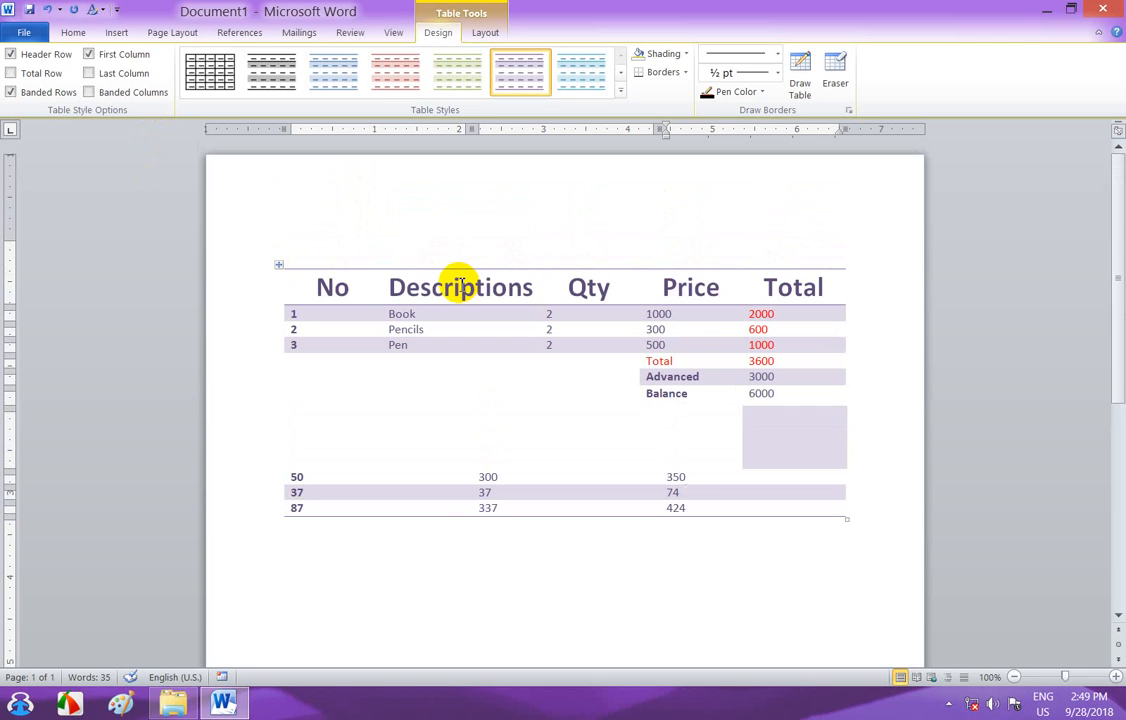